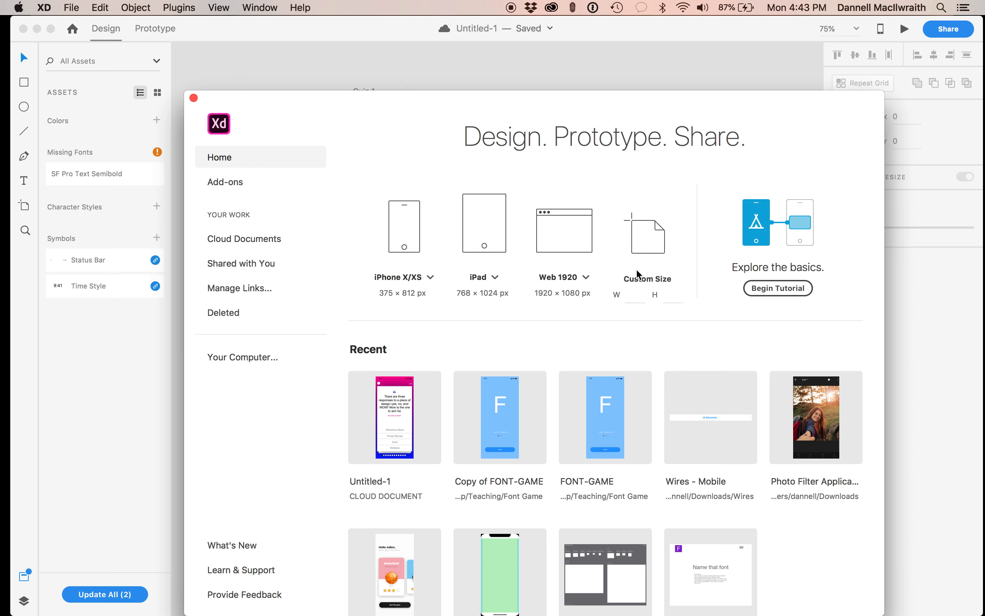
- Close the start screen to reveal the canvas with the Quiz 1 artboard
{"action": "left_click", "coordinate": [193, 99]}
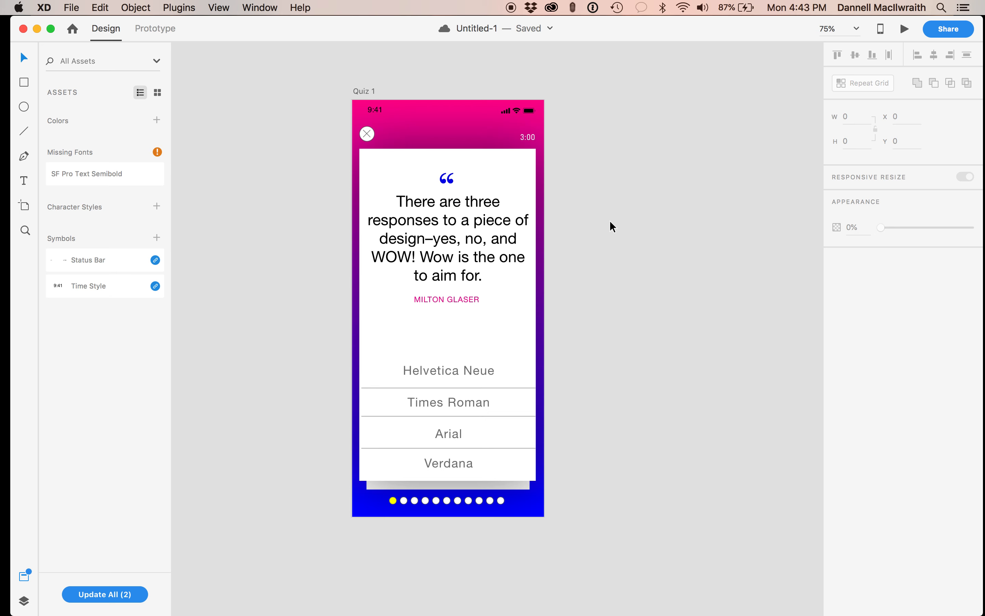
{"action": "scroll", "coordinate": [610, 220], "scroll_direction": "up", "scroll_amount": 2}
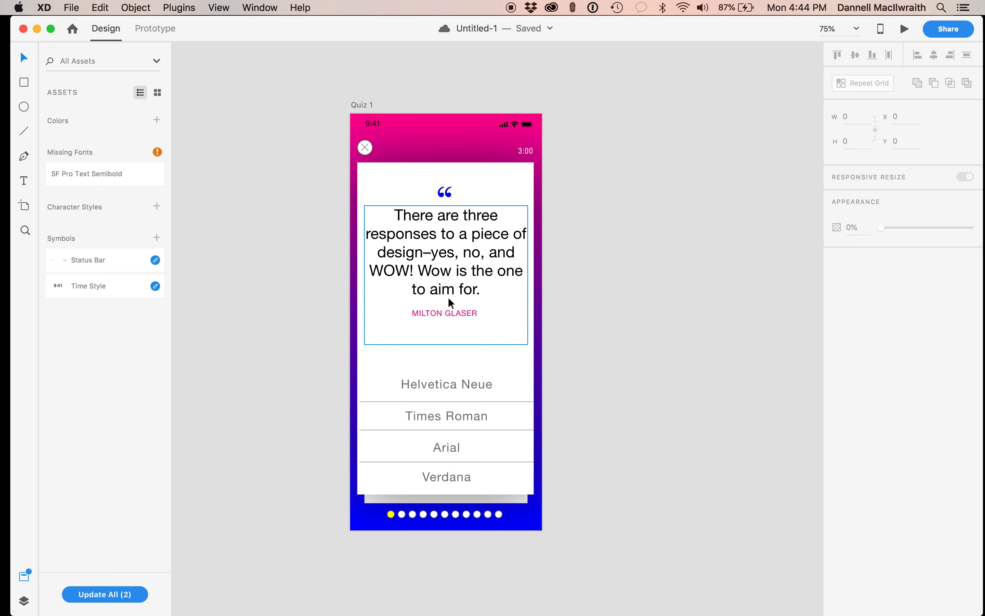
{"action": "scroll", "coordinate": [501, 373], "scroll_direction": "right", "scroll_amount": 2}
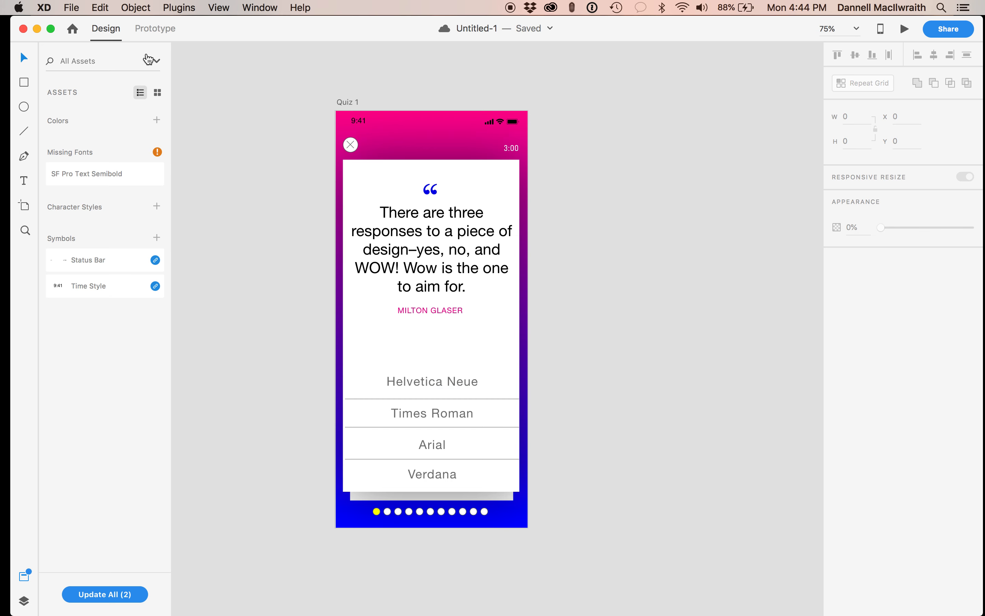
- Compare the Prototype and Design workspaces of the document, finishing in Design mode
{"action": "left_click", "coordinate": [144, 30]}
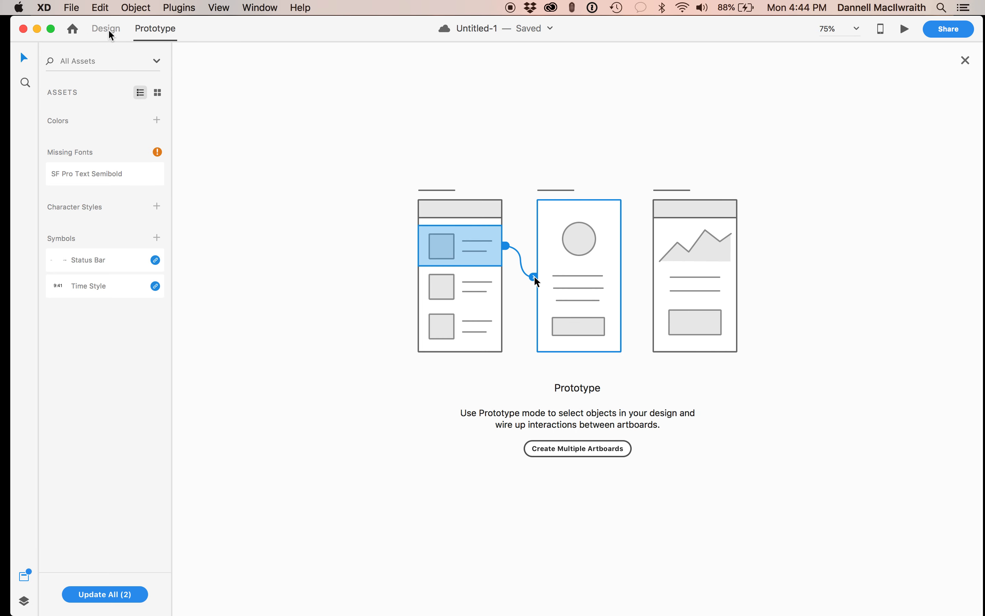
{"action": "left_click", "coordinate": [111, 36]}
{"action": "left_click", "coordinate": [169, 31]}
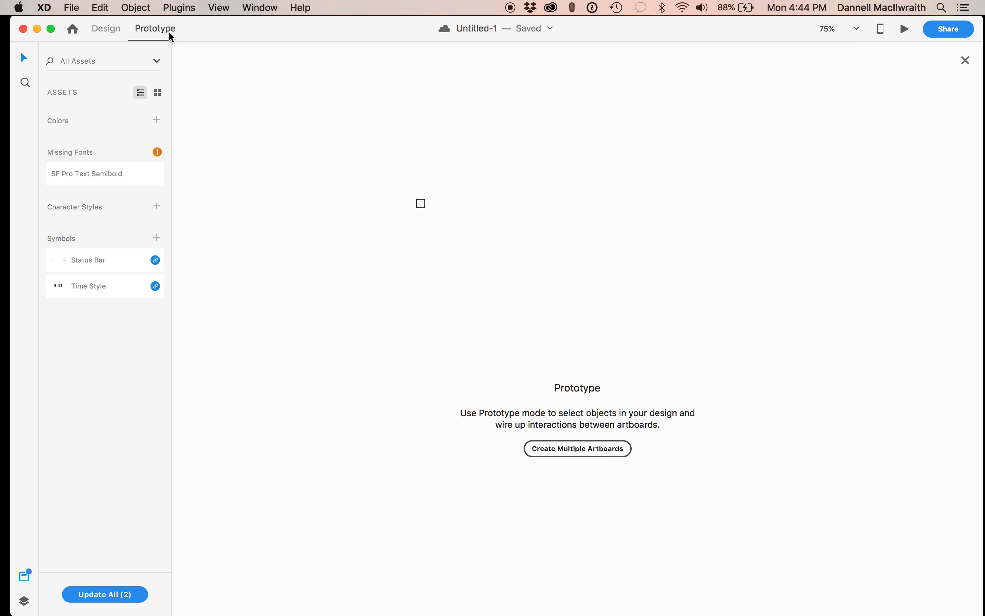
{"action": "left_click", "coordinate": [103, 29]}
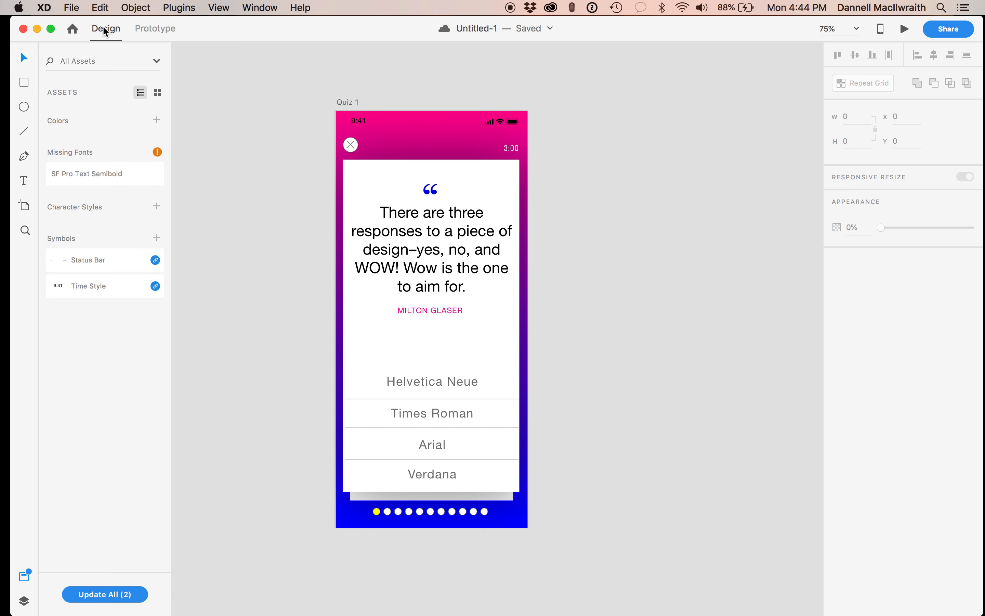
{"action": "left_click", "coordinate": [153, 26]}
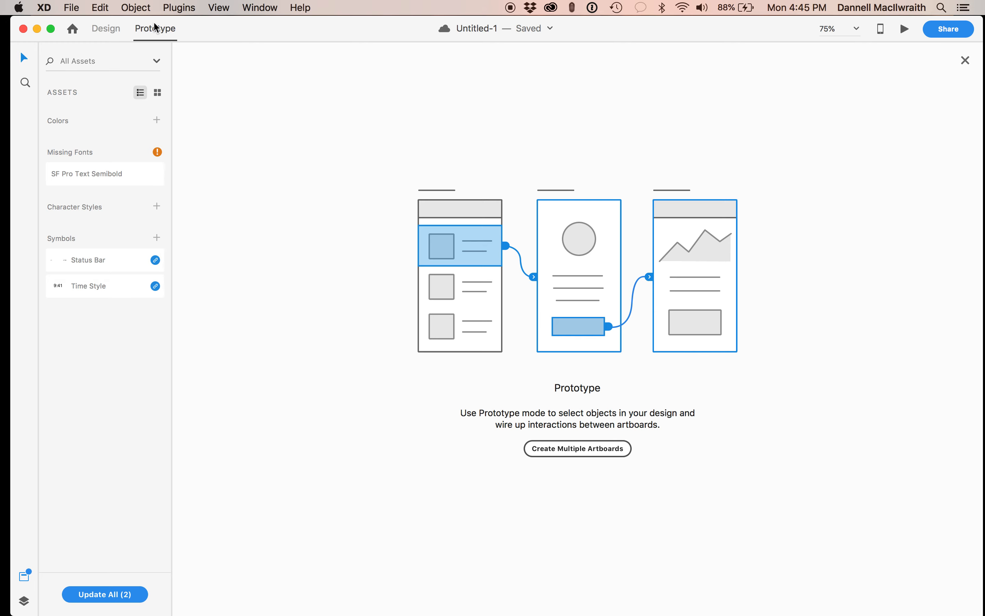
{"action": "left_click", "coordinate": [115, 31]}
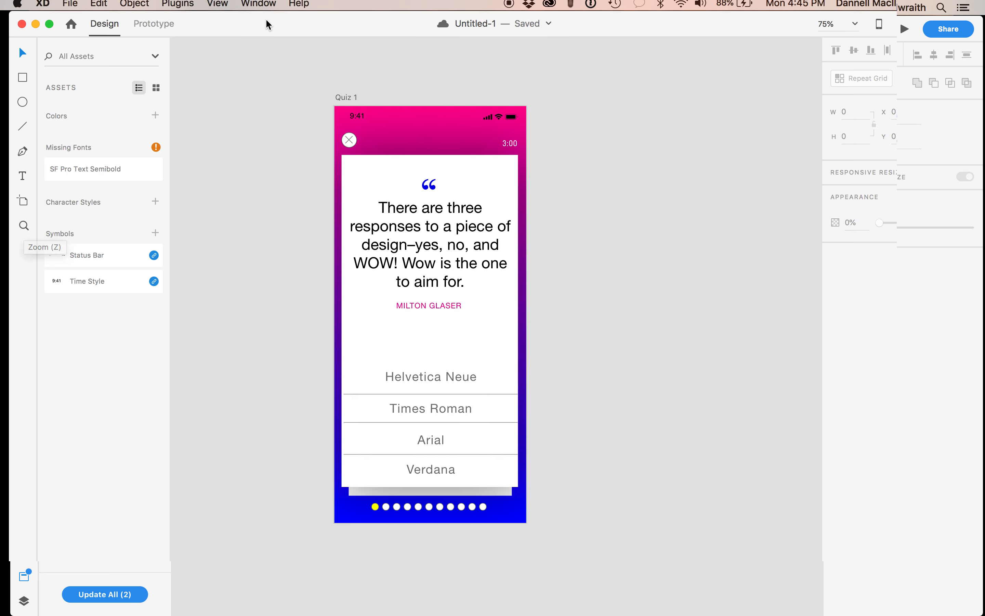
- Duplicate the Quiz 1 artboard to its right at X 415, Y 0 using the Artboard tool
{"action": "left_click_drag", "start_coordinate": [266, 19], "coordinate": [253, 16]}
{"action": "scroll", "coordinate": [350, 194], "scroll_direction": "down", "scroll_amount": 1}
{"action": "scroll", "coordinate": [350, 194], "scroll_direction": "left", "scroll_amount": 2}
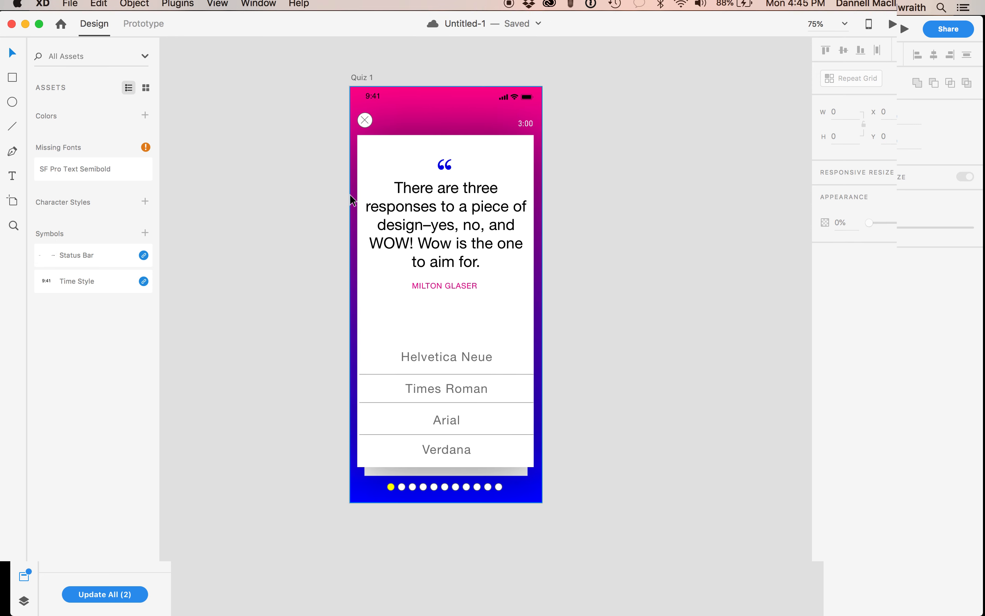
{"action": "scroll", "coordinate": [349, 194], "scroll_direction": "right", "scroll_amount": 2}
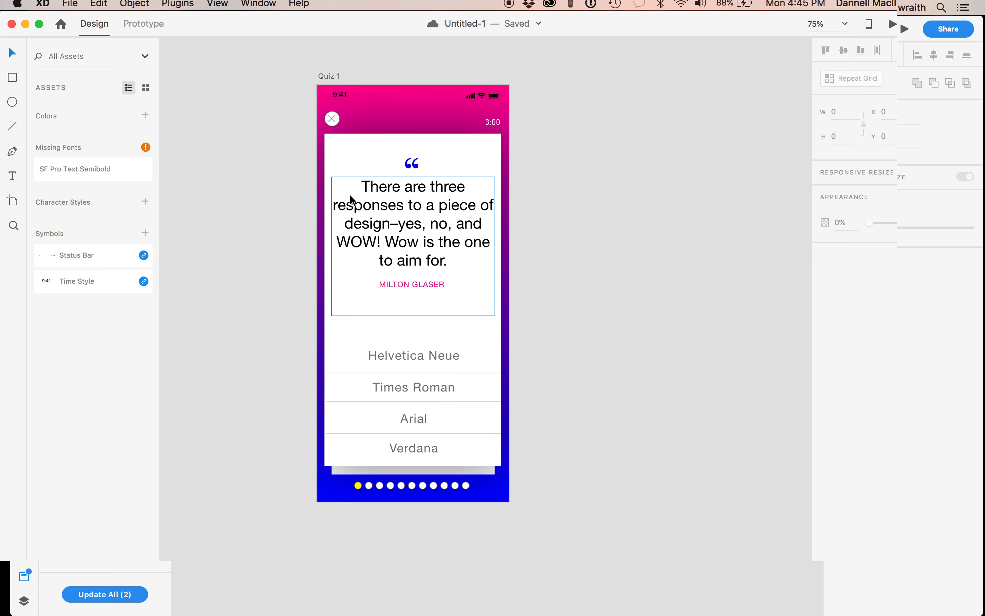
{"action": "left_click", "coordinate": [23, 201]}
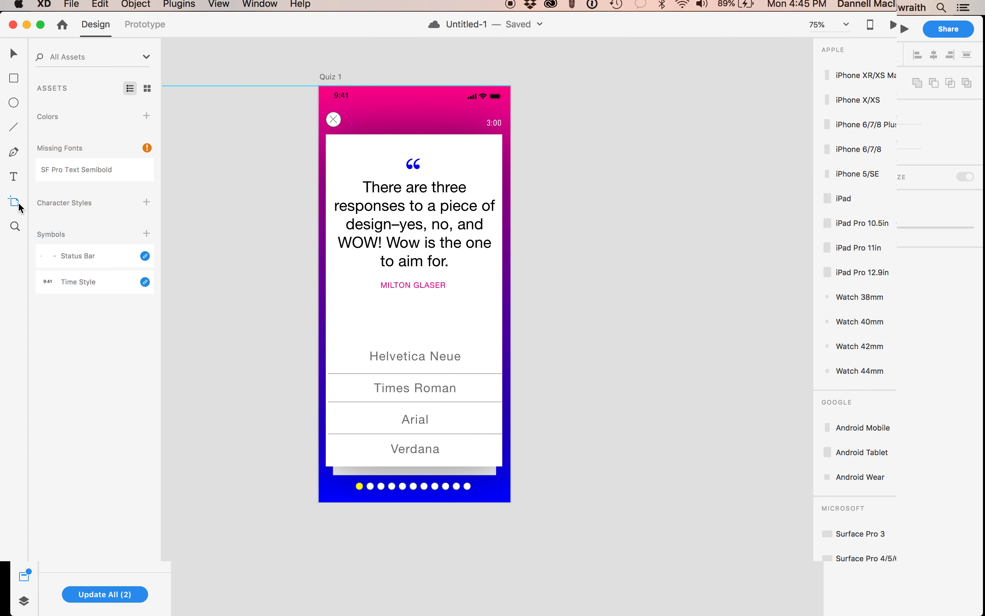
{"action": "left_click", "coordinate": [335, 89]}
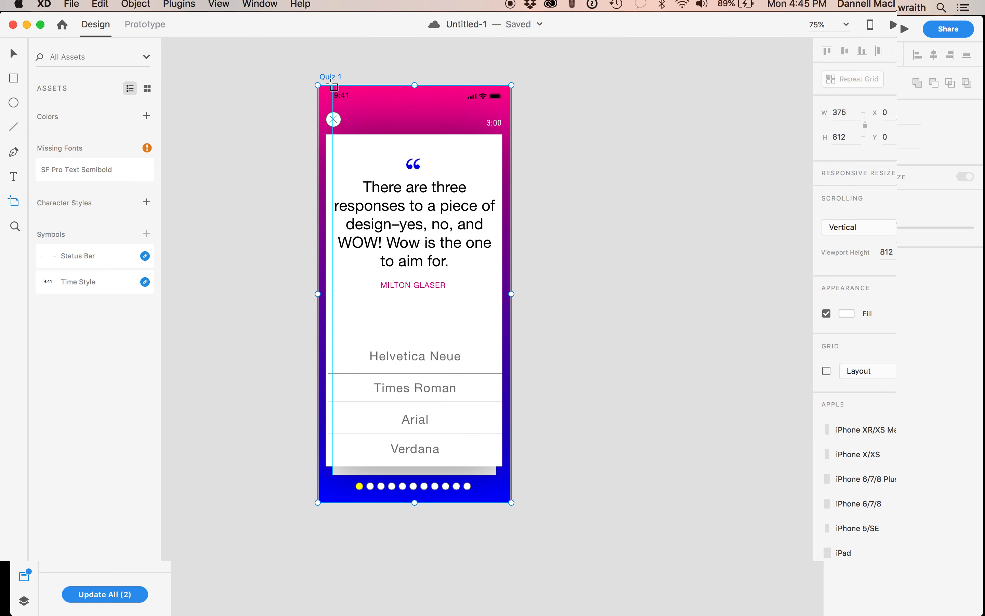
{"action": "left_click_drag", "start_coordinate": [329, 80], "coordinate": [542, 83]}
{"action": "scroll", "coordinate": [548, 83], "scroll_direction": "right", "scroll_amount": 5}
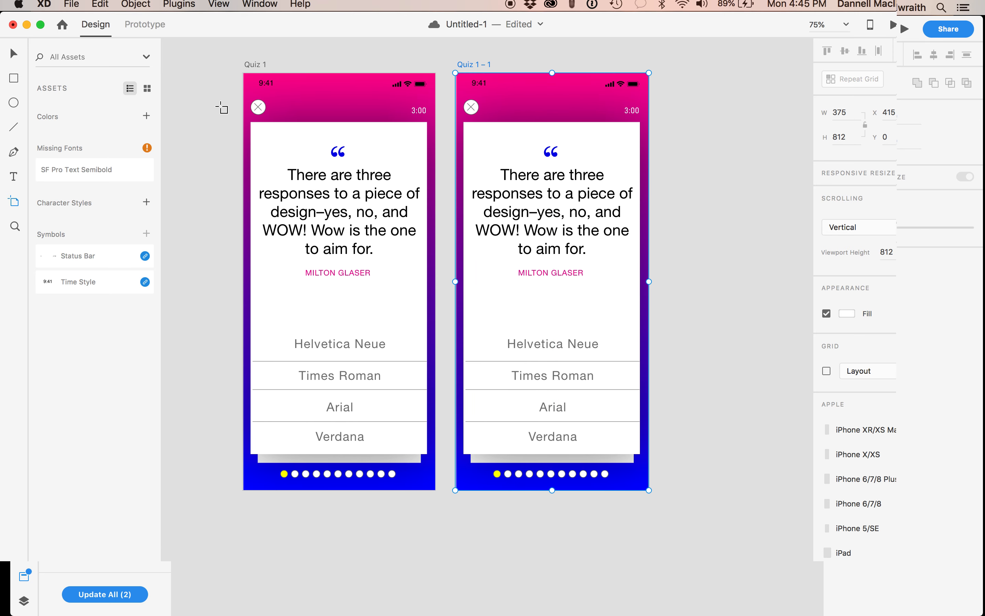
- Extend the duplicated artboard downward to a height of about 1288, keeping its width of 375
{"action": "scroll", "coordinate": [552, 391], "scroll_direction": "down", "scroll_amount": 5}
{"action": "left_click_drag", "start_coordinate": [553, 363], "coordinate": [562, 552]}
{"action": "scroll", "coordinate": [563, 538], "scroll_direction": "down", "scroll_amount": 6}
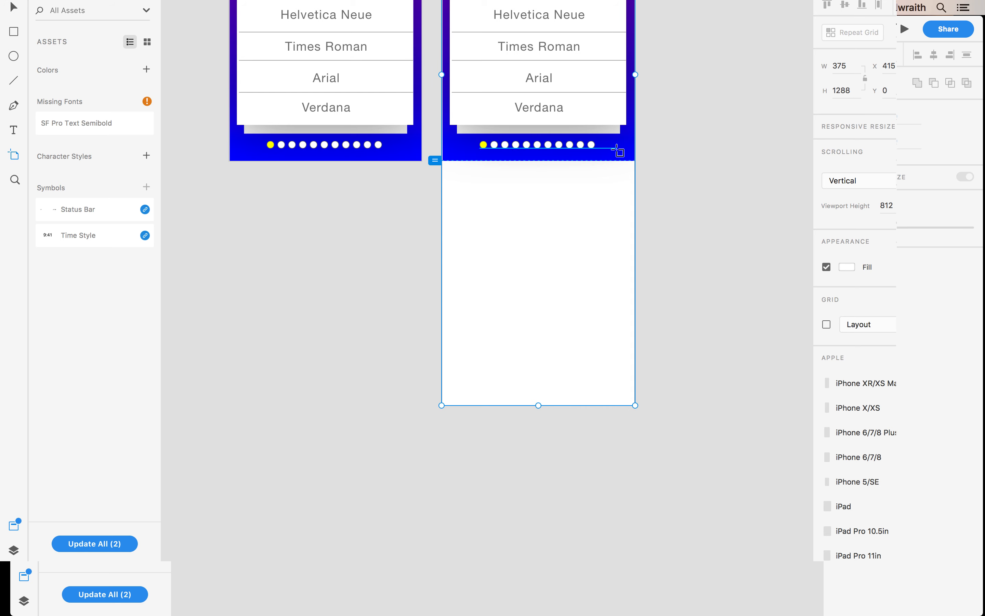
- Stretch the gradient background rectangle down to the duplicate artboard's lower edge, making it 1288 high
{"action": "key", "text": "v"}
{"action": "left_click", "coordinate": [622, 156]}
{"action": "left_click_drag", "start_coordinate": [536, 161], "coordinate": [529, 404]}
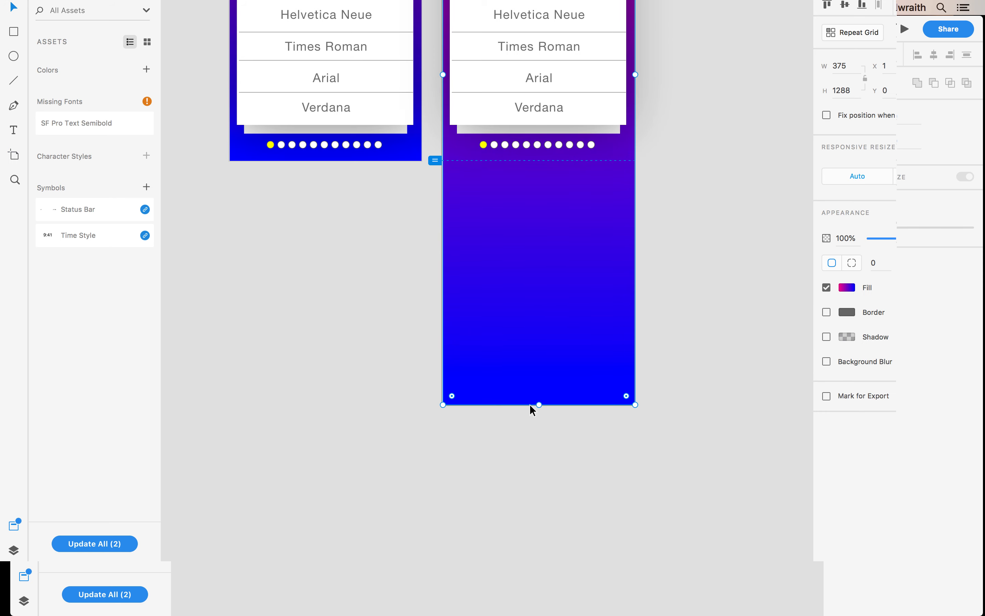
- Fix the position of the progress dots on the duplicated artboard when scrolling
{"action": "scroll", "coordinate": [530, 405], "scroll_direction": "up", "scroll_amount": 5}
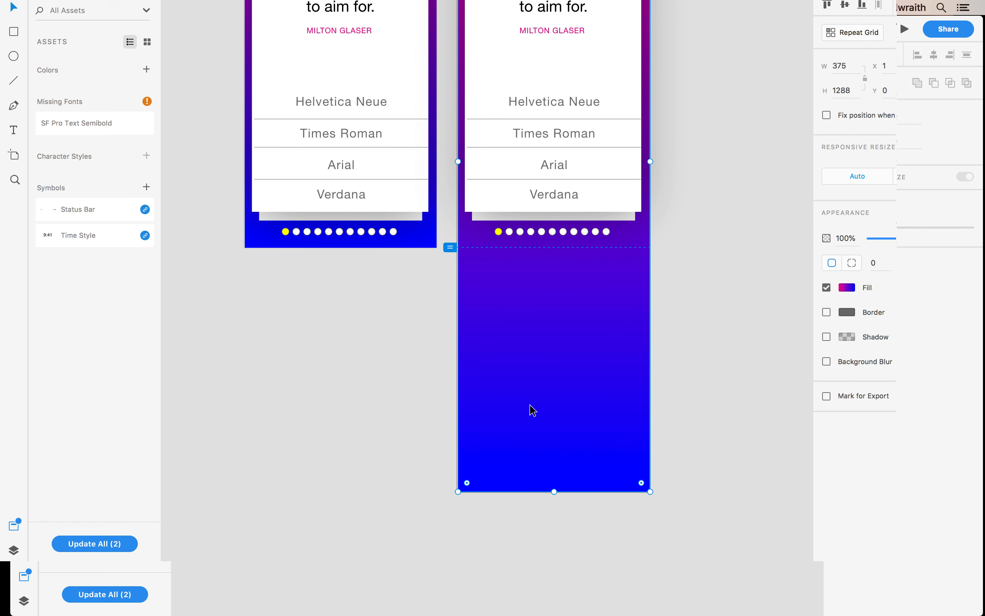
{"action": "scroll", "coordinate": [543, 519], "scroll_direction": "up", "scroll_amount": 5}
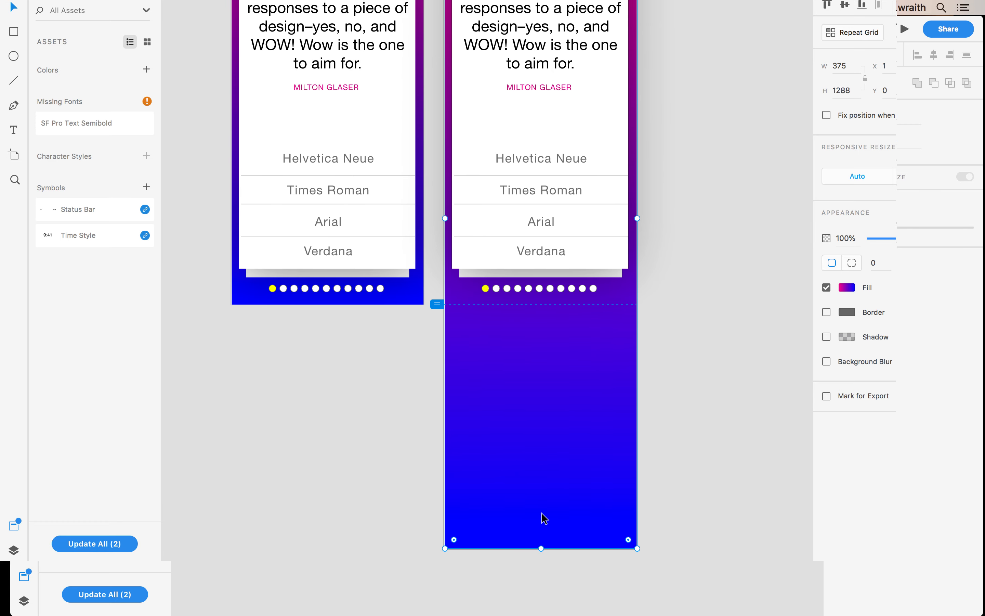
{"action": "left_click", "coordinate": [594, 344]}
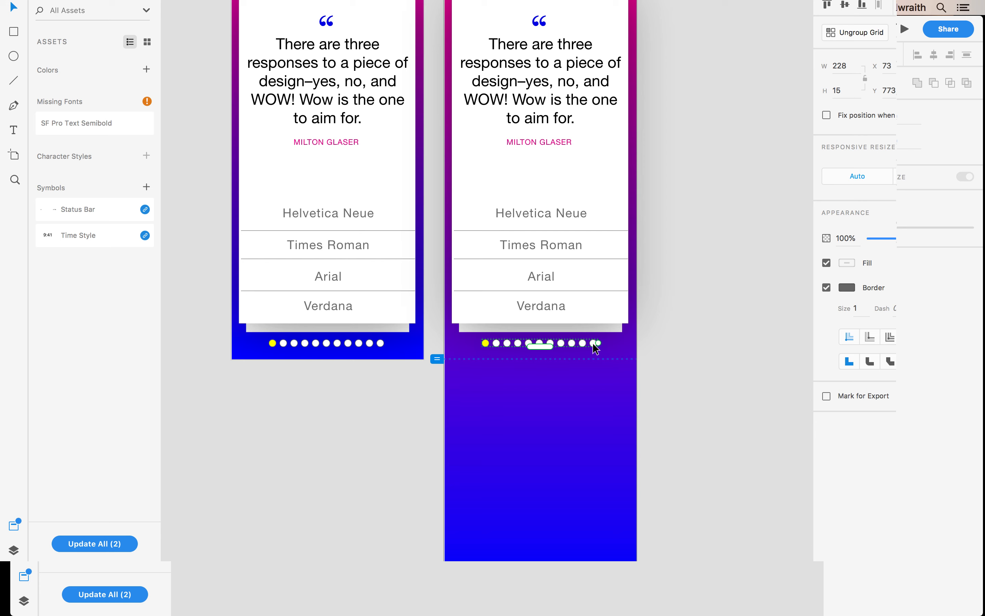
{"action": "scroll", "coordinate": [652, 332], "scroll_direction": "right", "scroll_amount": 5}
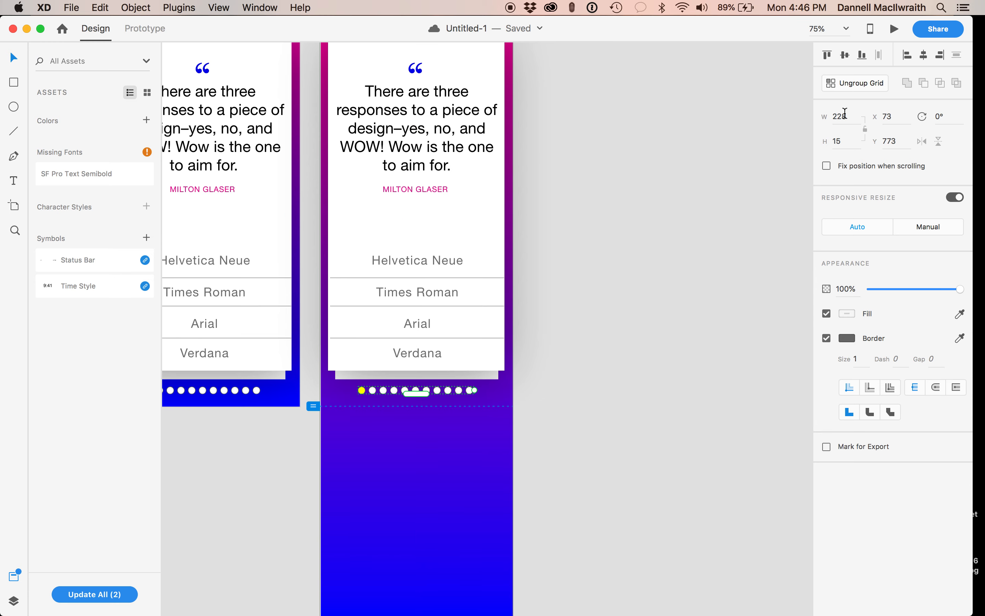
{"action": "left_click", "coordinate": [827, 166]}
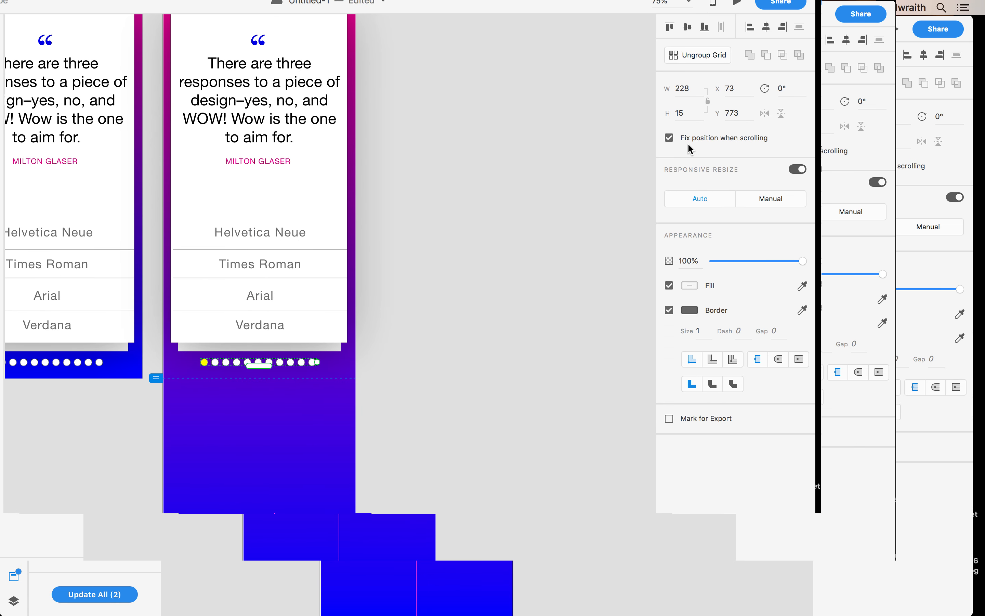
{"action": "key", "text": "alt"}
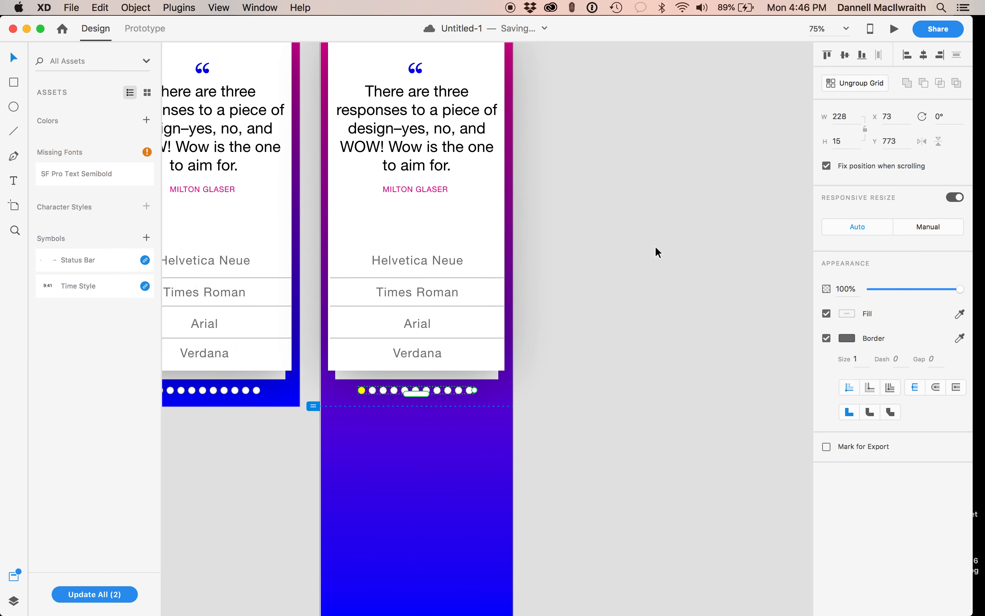
- Fix the position of the 3:00 timer text on the duplicated artboard when scrolling
{"action": "scroll", "coordinate": [561, 254], "scroll_direction": "up", "scroll_amount": 5}
{"action": "scroll", "coordinate": [561, 255], "scroll_direction": "left", "scroll_amount": 1}
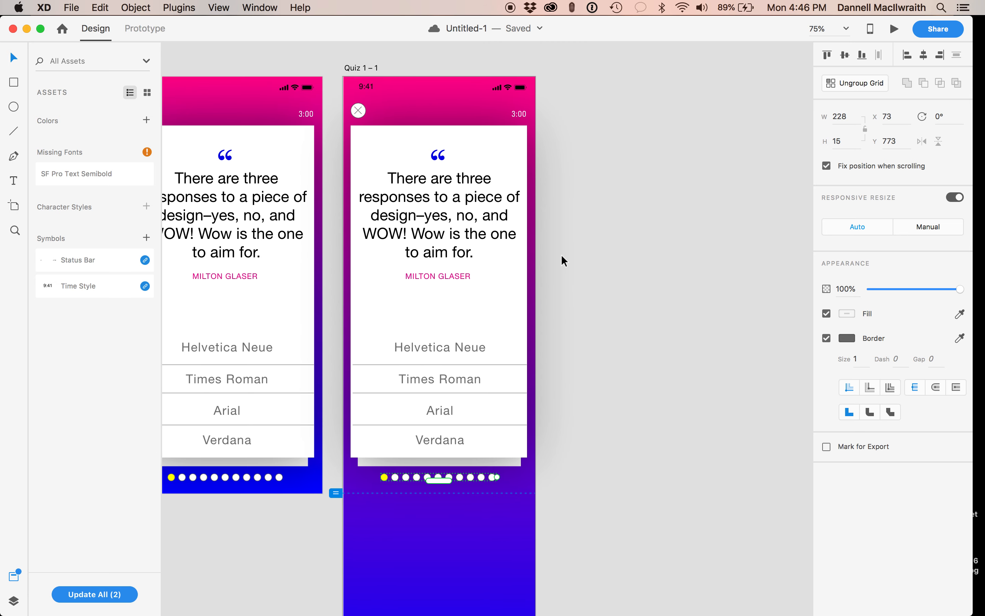
{"action": "scroll", "coordinate": [561, 255], "scroll_direction": "down", "scroll_amount": 1}
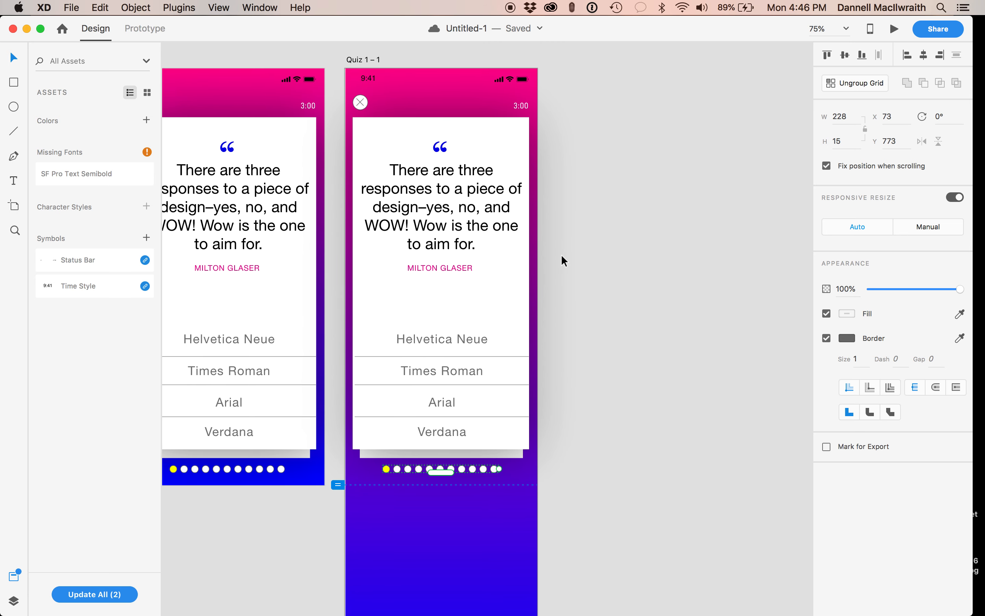
{"action": "left_click", "coordinate": [519, 104]}
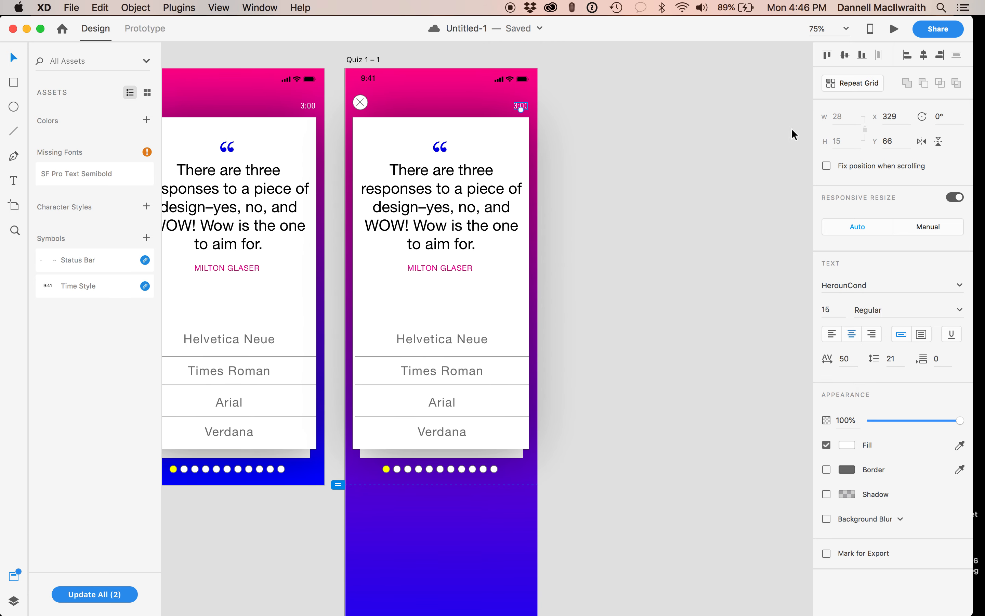
{"action": "left_click", "coordinate": [827, 166]}
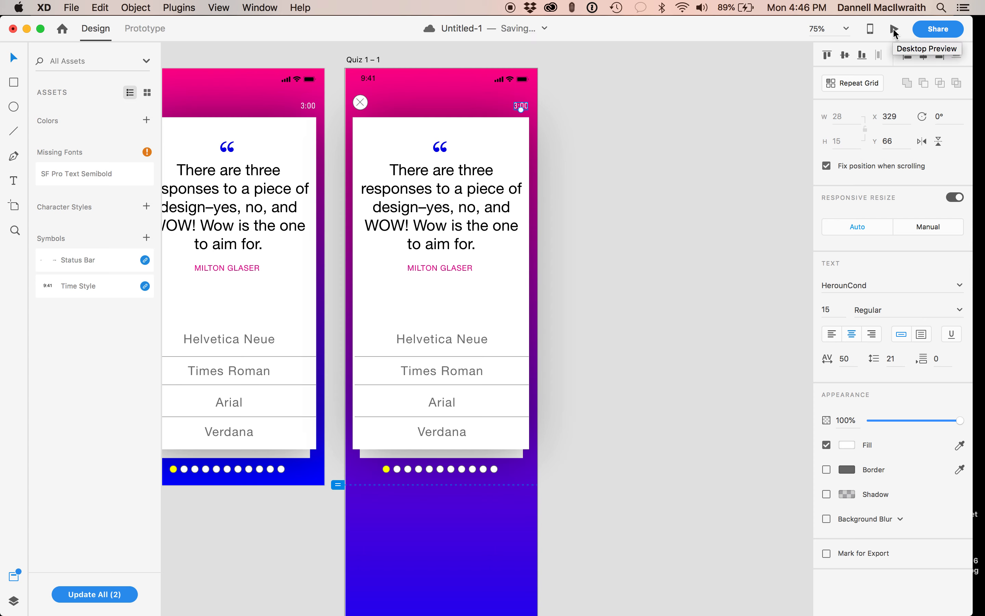
- Check the device preview option, and open a desktop preview of the duplicated artboard beside the canvas
{"action": "left_click", "coordinate": [872, 30]}
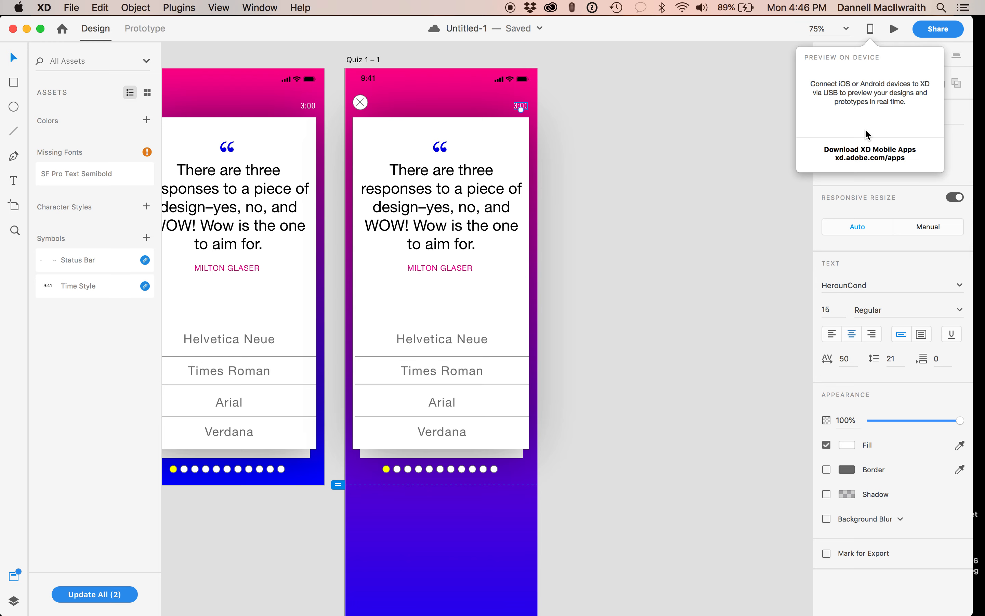
{"action": "left_click", "coordinate": [721, 78]}
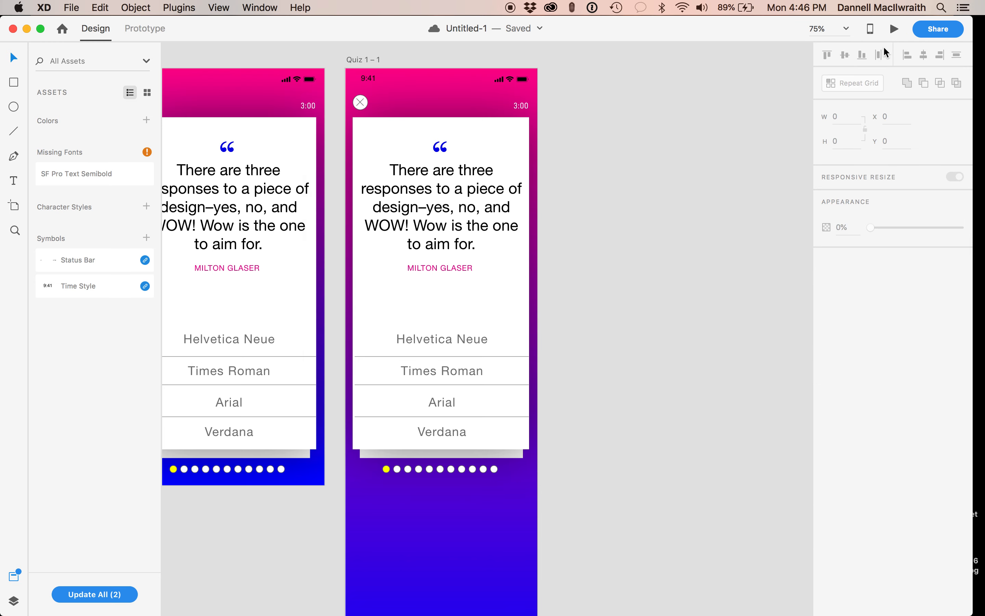
{"action": "left_click", "coordinate": [894, 29]}
{"action": "left_click_drag", "start_coordinate": [365, 27], "coordinate": [486, 44]}
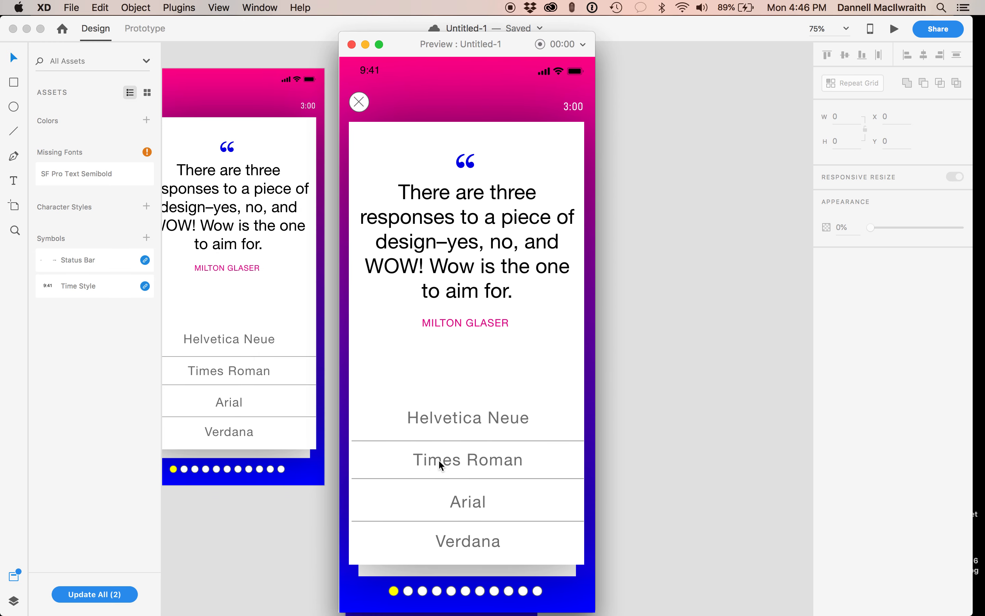
{"action": "left_click_drag", "start_coordinate": [440, 49], "coordinate": [810, 51]}
{"action": "left_click", "coordinate": [477, 64]}
{"action": "left_click", "coordinate": [353, 61]}
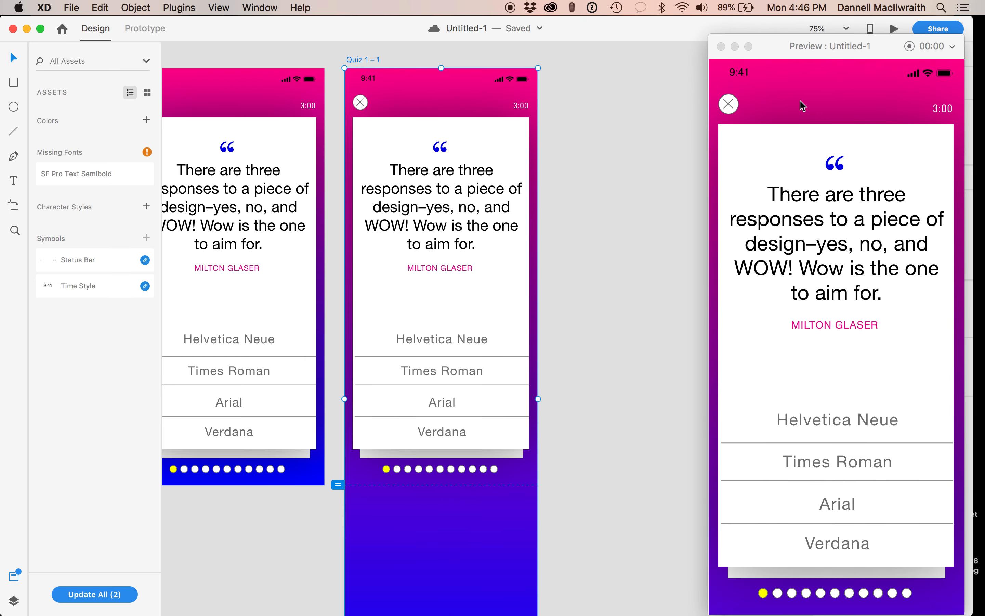
- Scroll the preview up and down repeatedly to examine how the progress dots and timer behave
{"action": "scroll", "coordinate": [802, 106], "scroll_direction": "down", "scroll_amount": 5}
{"action": "scroll", "coordinate": [843, 292], "scroll_direction": "down", "scroll_amount": 5}
{"action": "scroll", "coordinate": [847, 344], "scroll_direction": "up", "scroll_amount": 5}
{"action": "scroll", "coordinate": [847, 344], "scroll_direction": "down", "scroll_amount": 5}
{"action": "scroll", "coordinate": [847, 344], "scroll_direction": "up", "scroll_amount": 5}
{"action": "scroll", "coordinate": [847, 345], "scroll_direction": "down", "scroll_amount": 6}
{"action": "scroll", "coordinate": [847, 344], "scroll_direction": "up", "scroll_amount": 5}
{"action": "scroll", "coordinate": [847, 344], "scroll_direction": "down", "scroll_amount": 4}
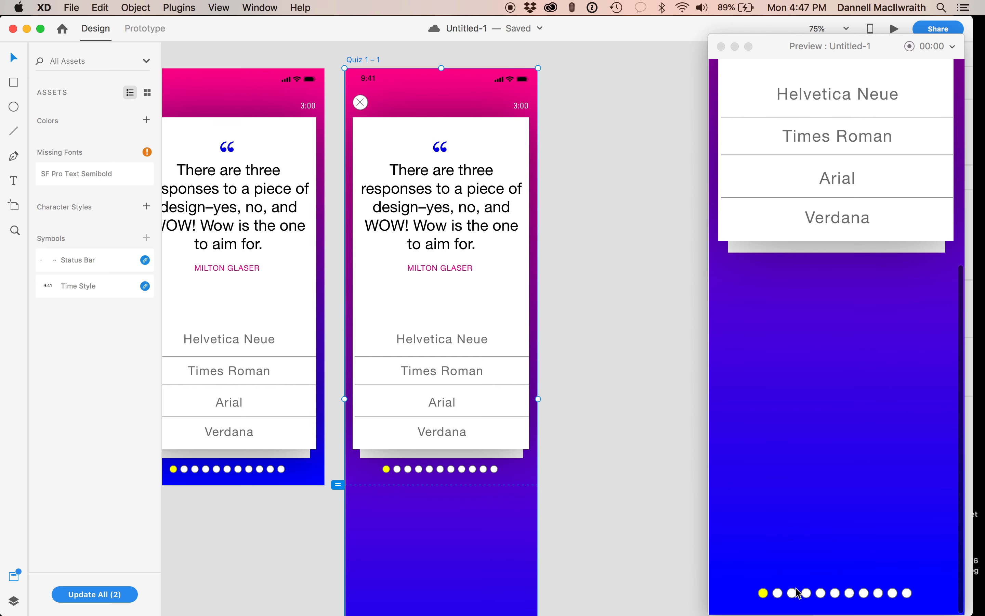
{"action": "scroll", "coordinate": [837, 417], "scroll_direction": "up", "scroll_amount": 5}
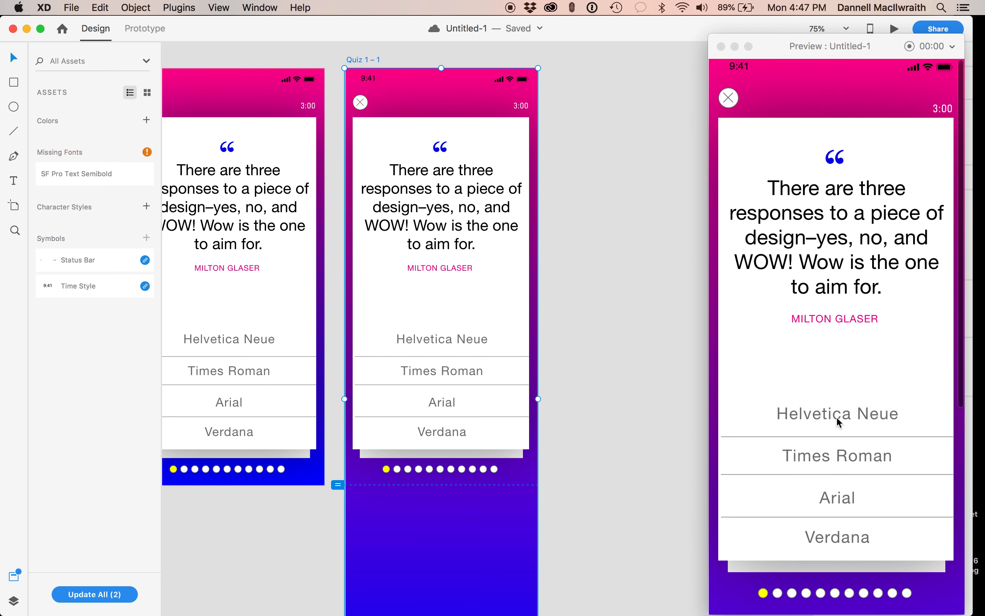
{"action": "scroll", "coordinate": [842, 366], "scroll_direction": "down", "scroll_amount": 10}
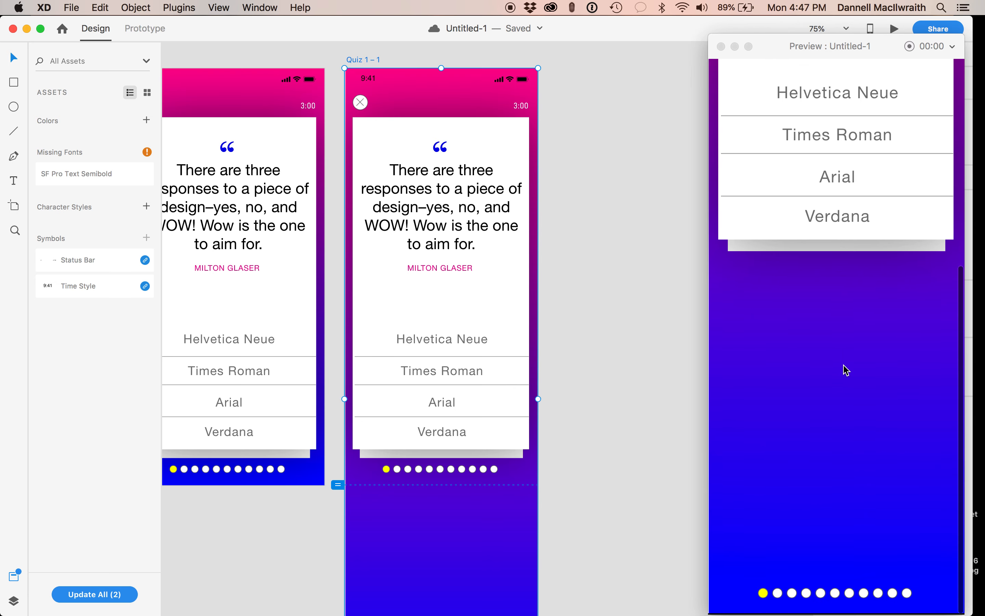
{"action": "scroll", "coordinate": [842, 368], "scroll_direction": "up", "scroll_amount": 10}
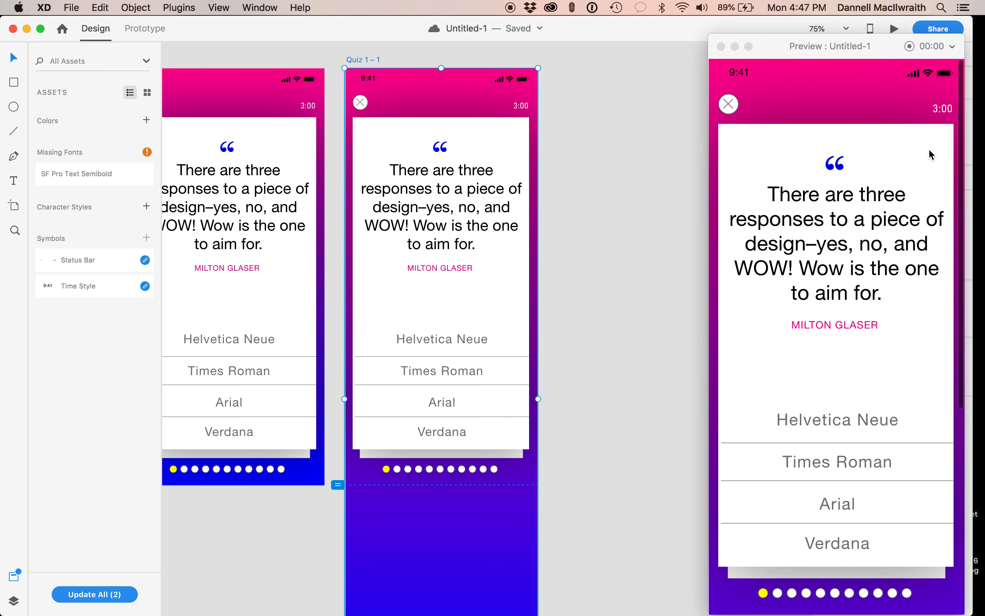
- Close the preview and delete the duplicated, extended artboard, leaving only Quiz 1
{"action": "left_click", "coordinate": [721, 46]}
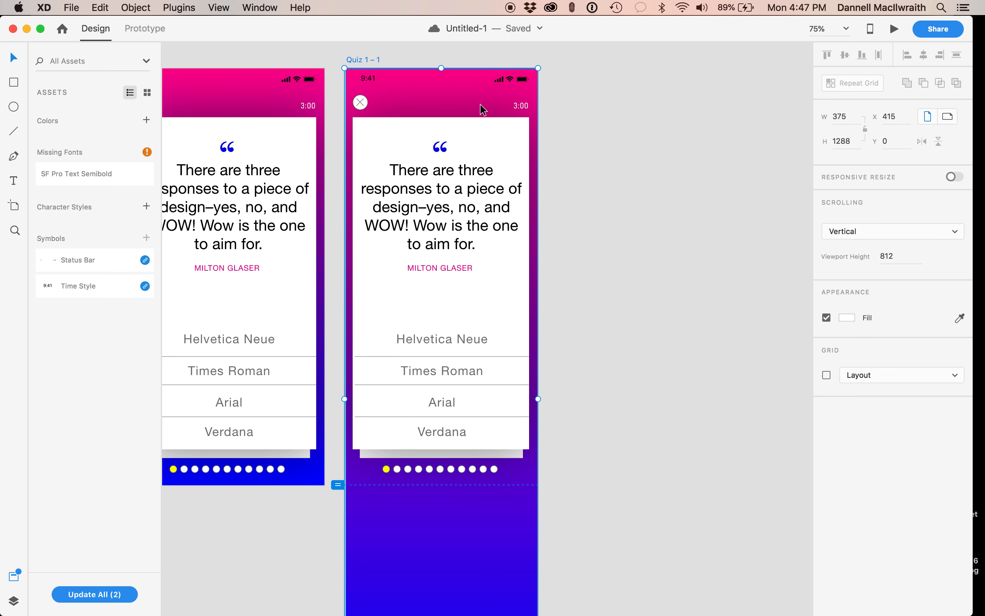
{"action": "key", "text": "Delete"}
{"action": "scroll", "coordinate": [353, 166], "scroll_direction": "left", "scroll_amount": 5}
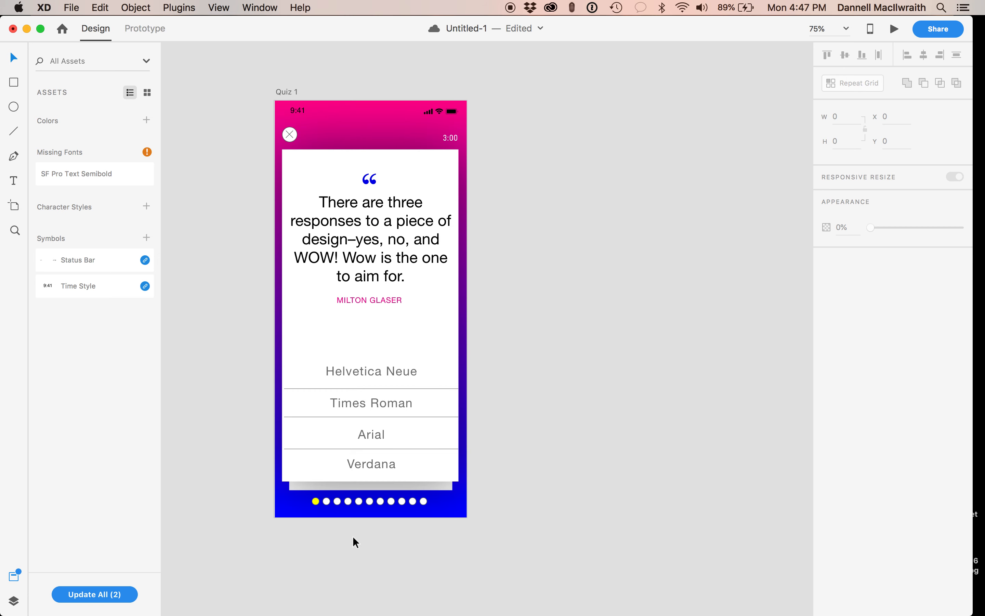
{"action": "left_click", "coordinate": [448, 511]}
{"action": "left_click_drag", "start_coordinate": [369, 519], "coordinate": [371, 611]}
{"action": "scroll", "coordinate": [379, 542], "scroll_direction": "down", "scroll_amount": 5}
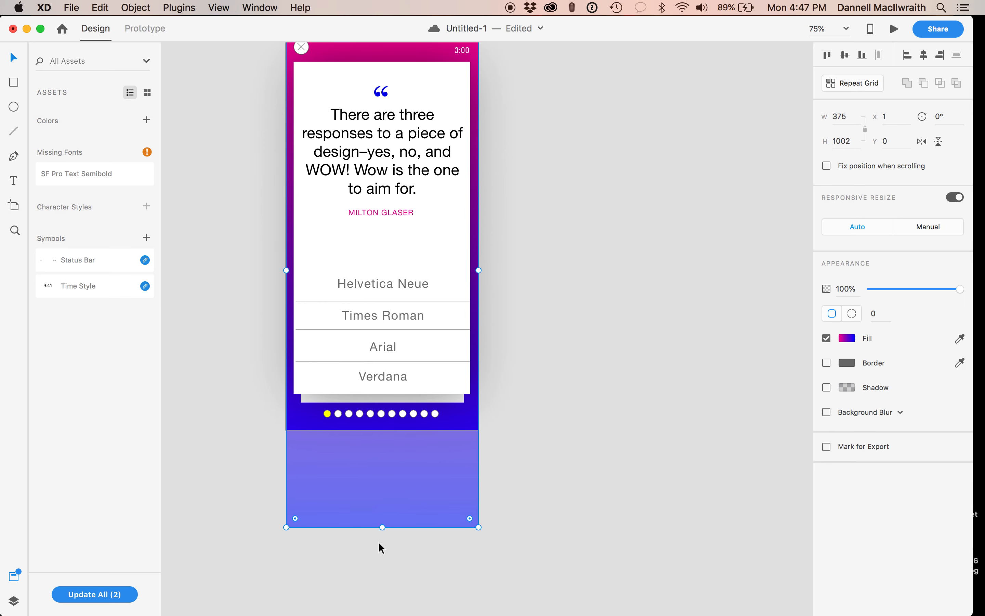
{"action": "key", "text": "super+z"}
{"action": "left_click", "coordinate": [15, 206]}
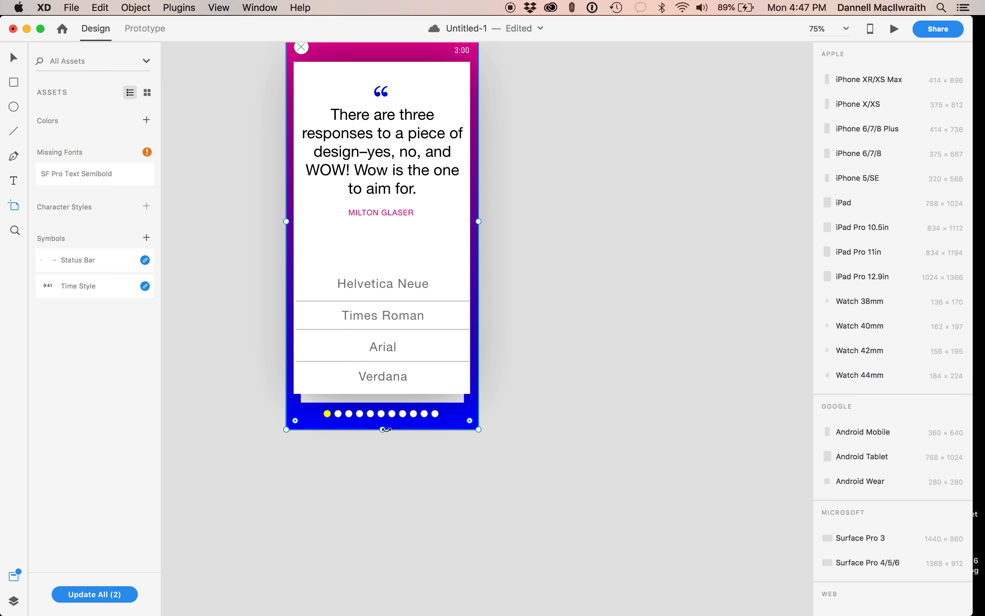
{"action": "left_click_drag", "start_coordinate": [383, 431], "coordinate": [382, 567]}
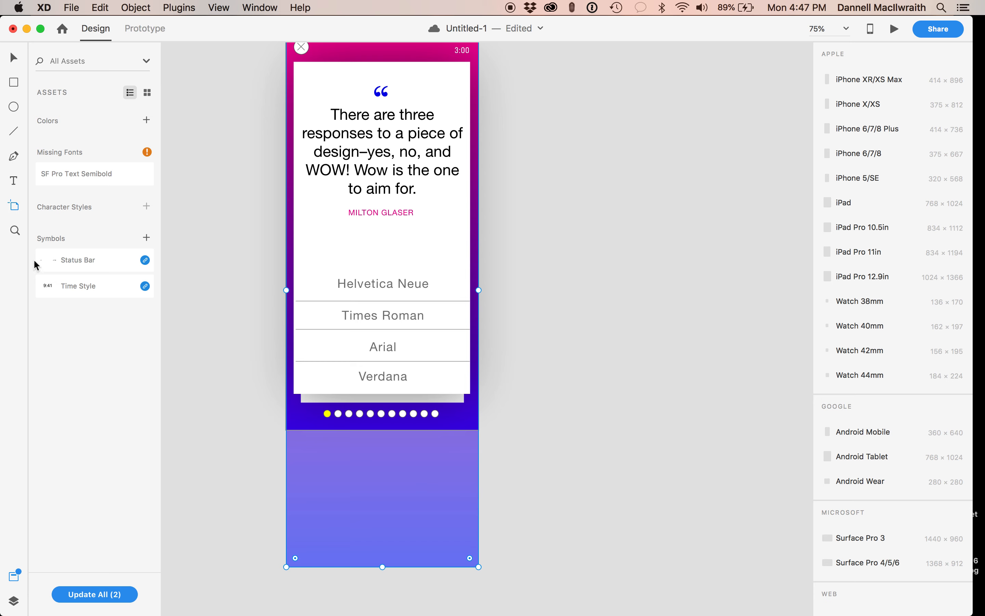
{"action": "key", "text": "super+z"}
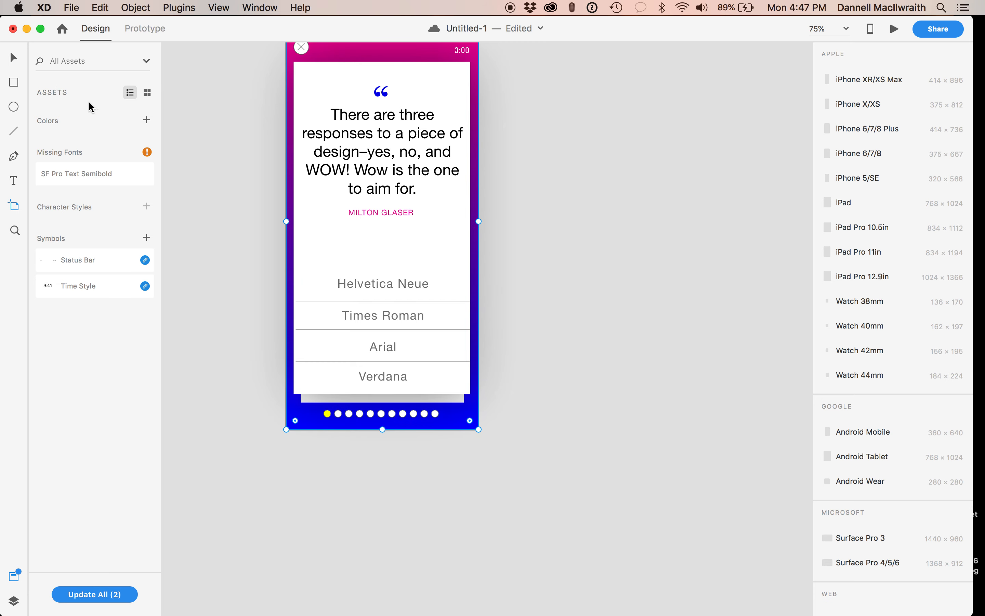
{"action": "left_click", "coordinate": [10, 60]}
{"action": "left_click", "coordinate": [272, 181]}
{"action": "scroll", "coordinate": [272, 182], "scroll_direction": "up", "scroll_amount": 3}
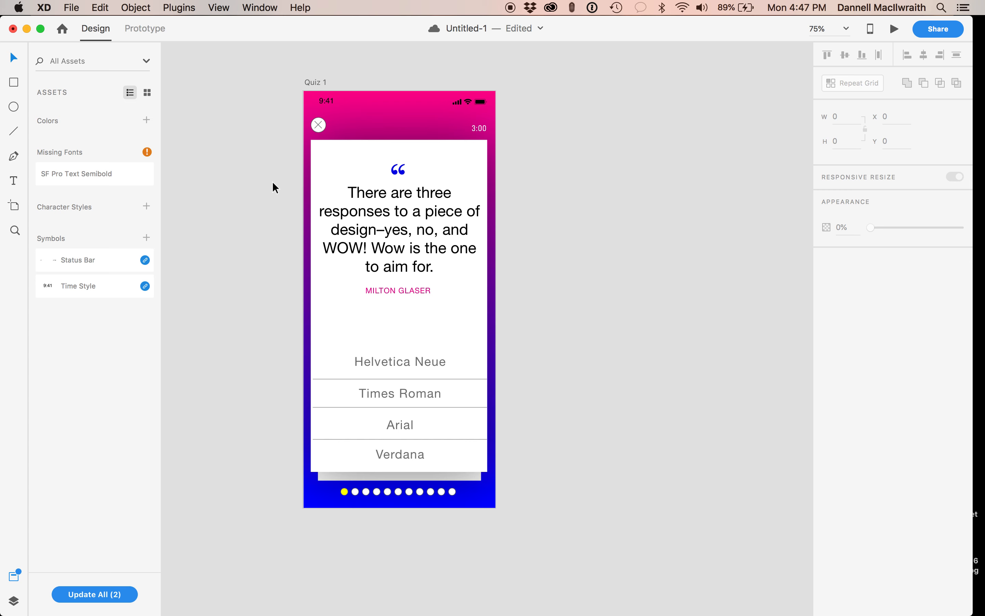
- Save the document, list its layers and examine the layer contents of the Quiz 1 artboard
{"action": "key", "text": "super+s"}
{"action": "left_click", "coordinate": [15, 601]}
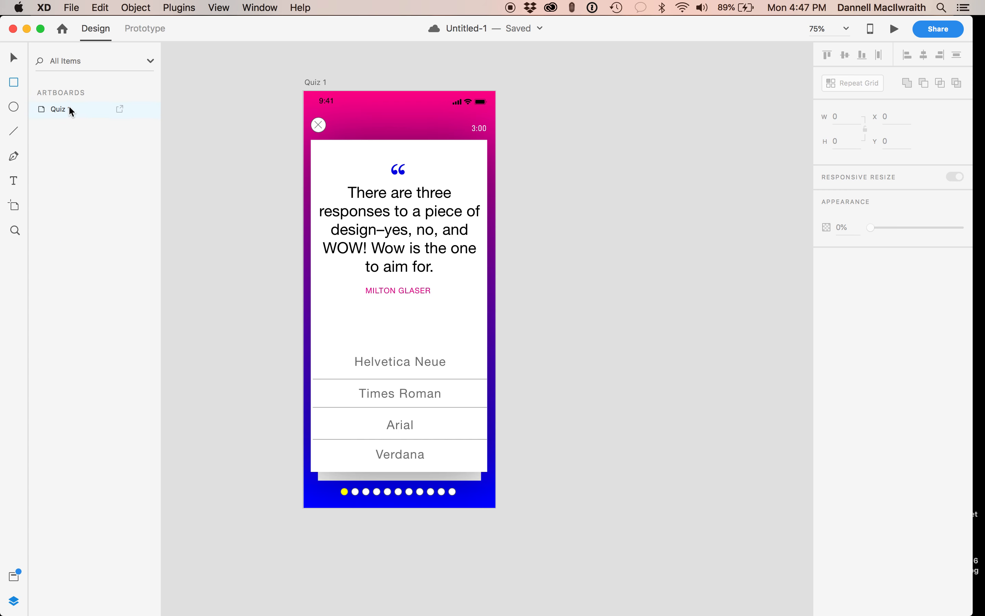
{"action": "left_click", "coordinate": [62, 113]}
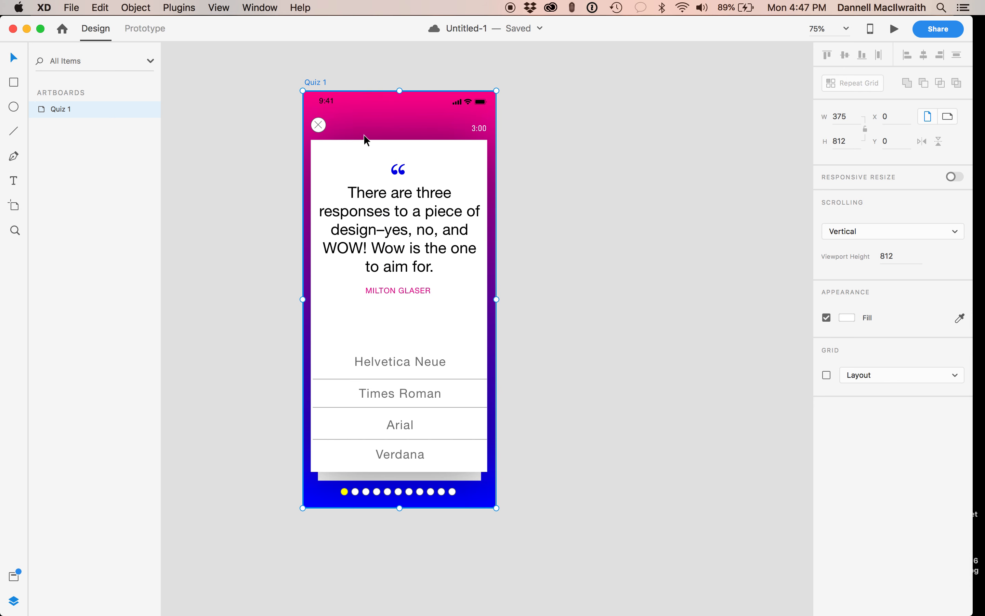
{"action": "left_click", "coordinate": [375, 125]}
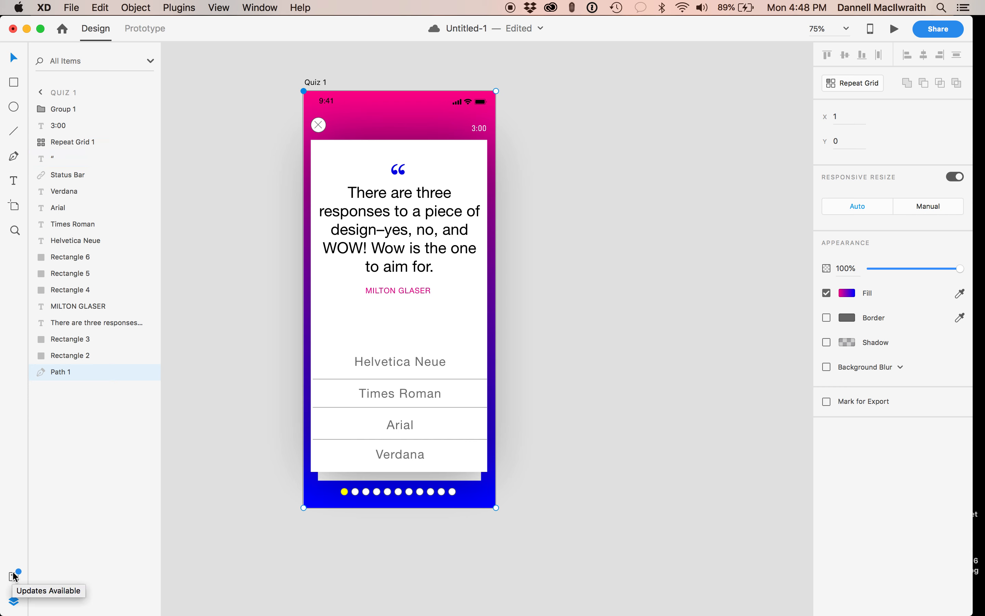
{"action": "key", "text": "super+z"}
- Duplicate the Quiz 1 artboard twice, lining up the copies beside it at X 412 and X 824
{"action": "left_click", "coordinate": [322, 83]}
{"action": "left_click_drag", "start_coordinate": [322, 83], "coordinate": [532, 83]}
{"action": "scroll", "coordinate": [594, 120], "scroll_direction": "right", "scroll_amount": 3}
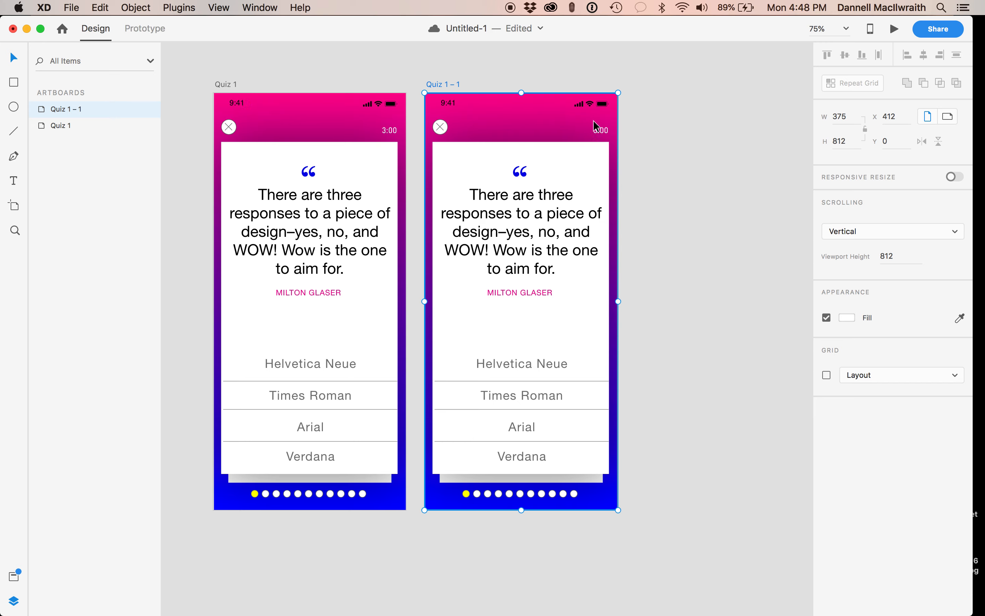
{"action": "left_click_drag", "start_coordinate": [446, 85], "coordinate": [653, 83]}
{"action": "key", "text": "super+minus"}
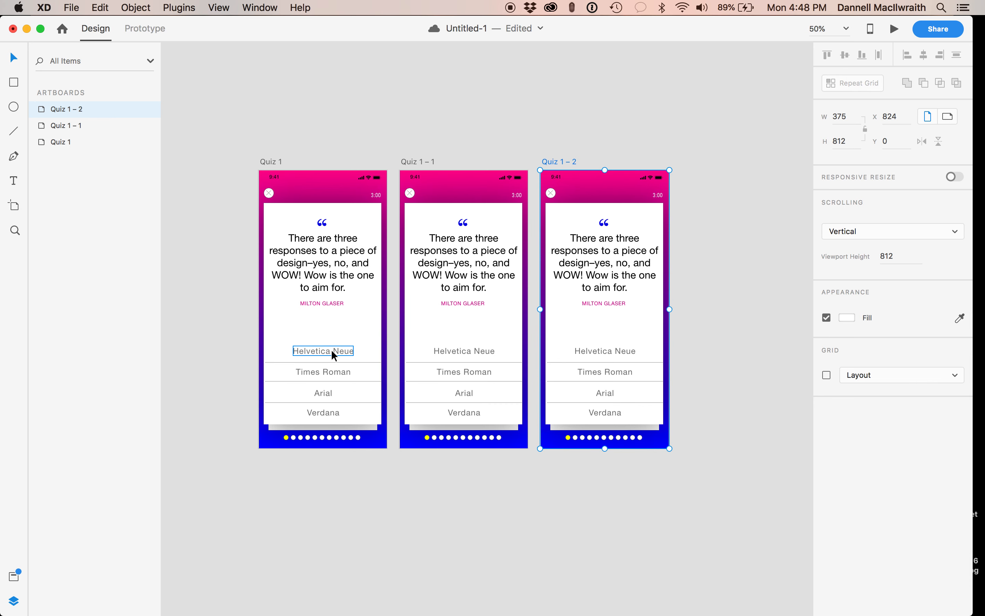
{"action": "scroll", "coordinate": [331, 349], "scroll_direction": "down", "scroll_amount": 2}
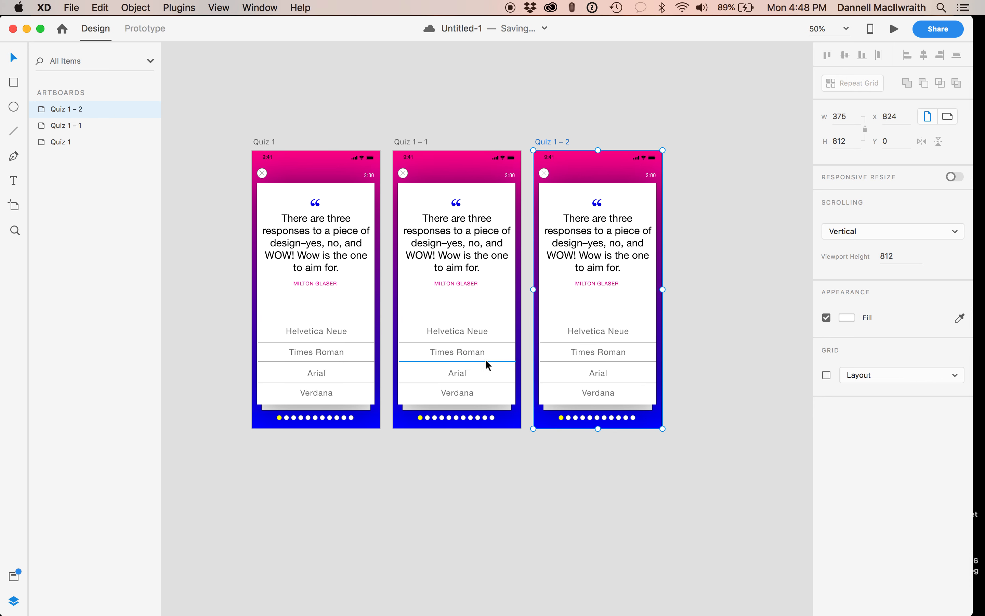
- Change the upper gradient color of the Quiz 1 – 1 background to the sampled blue #051AEA and save it as a swatch
{"action": "left_click", "coordinate": [467, 173]}
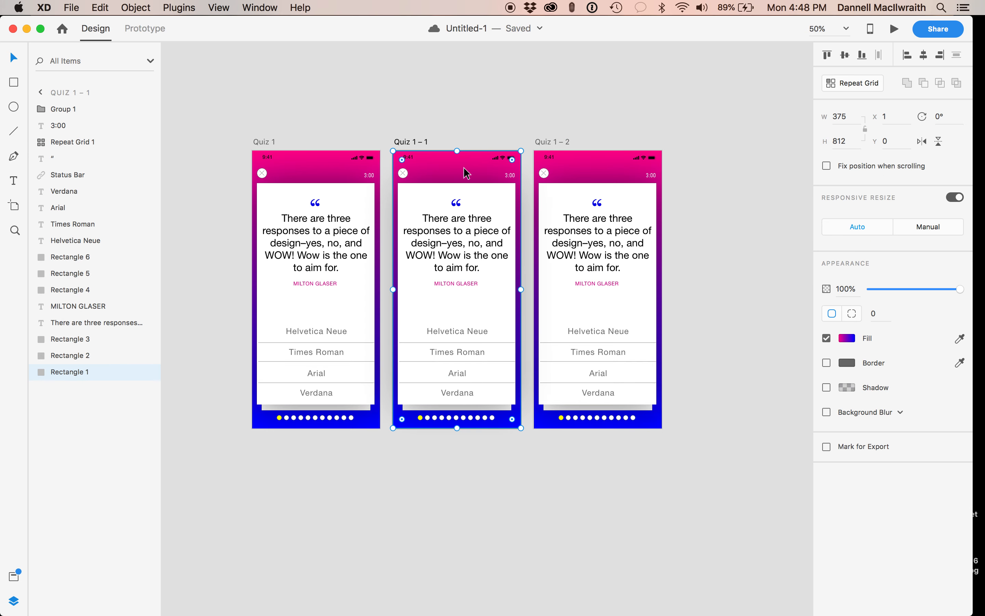
{"action": "left_click", "coordinate": [850, 340]}
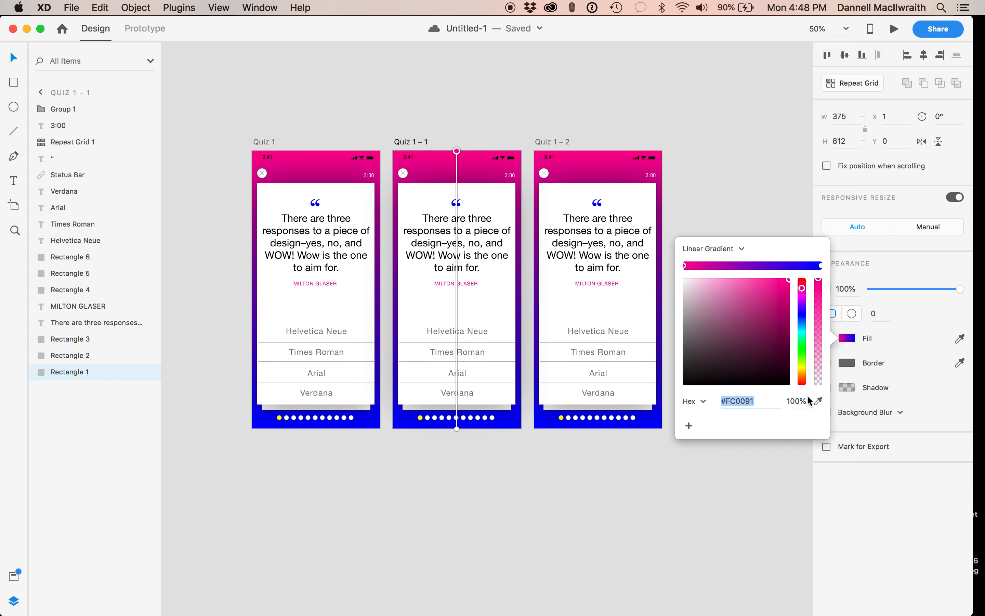
{"action": "left_click", "coordinate": [819, 402]}
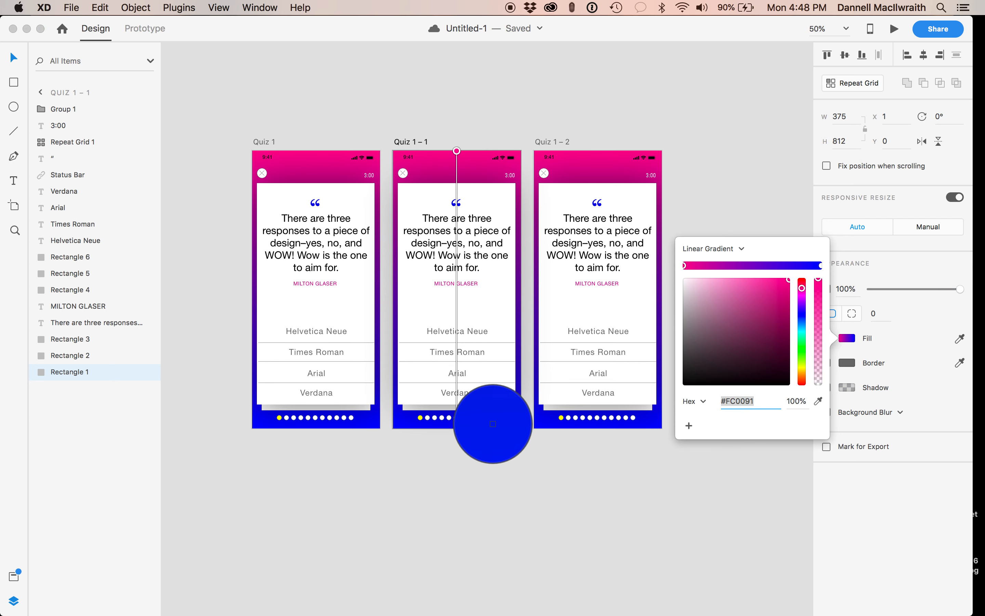
{"action": "left_click", "coordinate": [496, 420]}
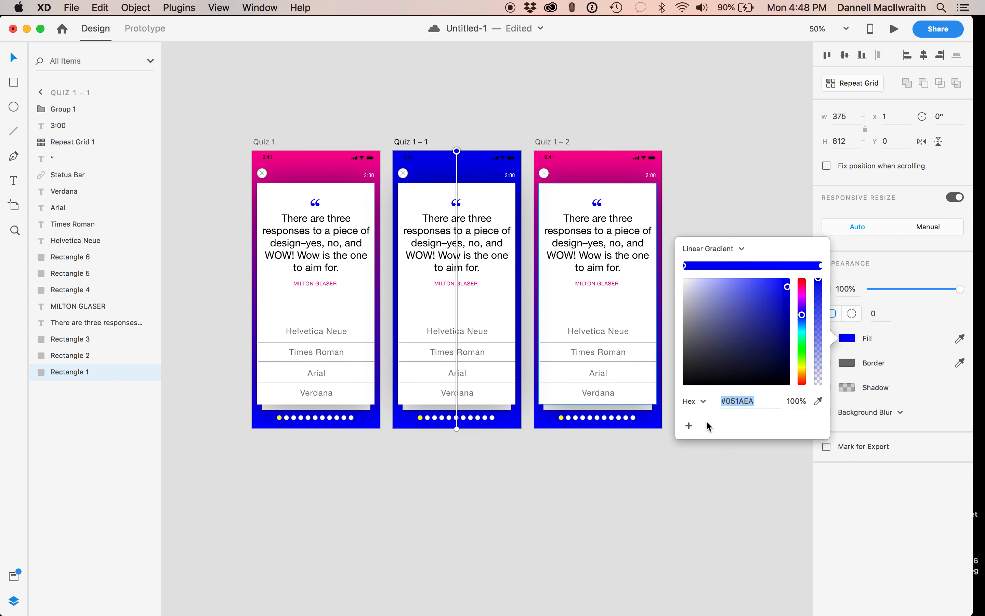
{"action": "left_click", "coordinate": [689, 425]}
{"action": "left_click", "coordinate": [689, 159]}
- Fill the Quiz 1 – 2 background with solid pink #F4008F, sampled from its upper edge, and save it as a swatch
{"action": "left_click", "coordinate": [592, 167]}
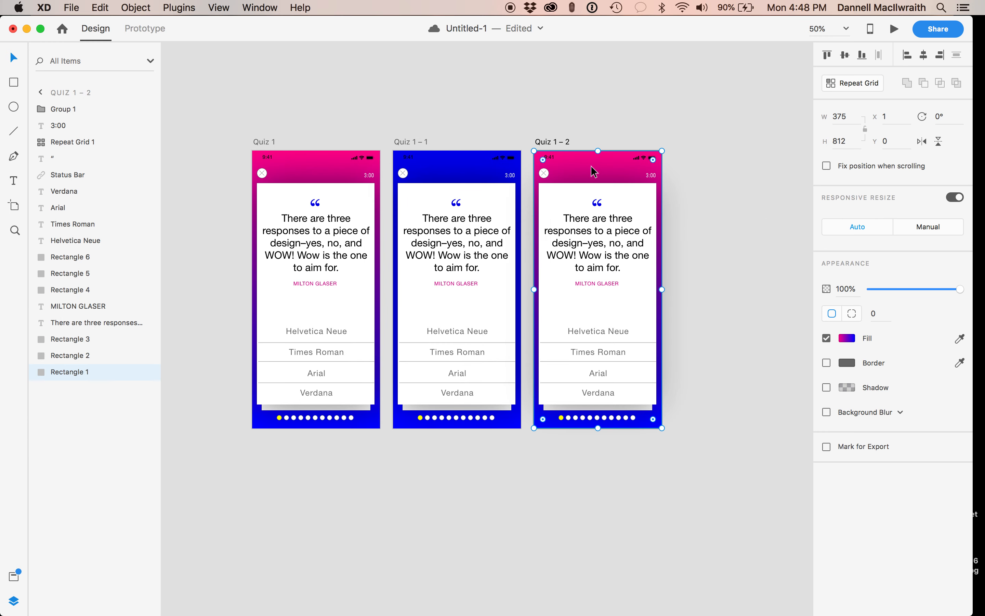
{"action": "left_click", "coordinate": [851, 338]}
{"action": "left_click", "coordinate": [818, 401]}
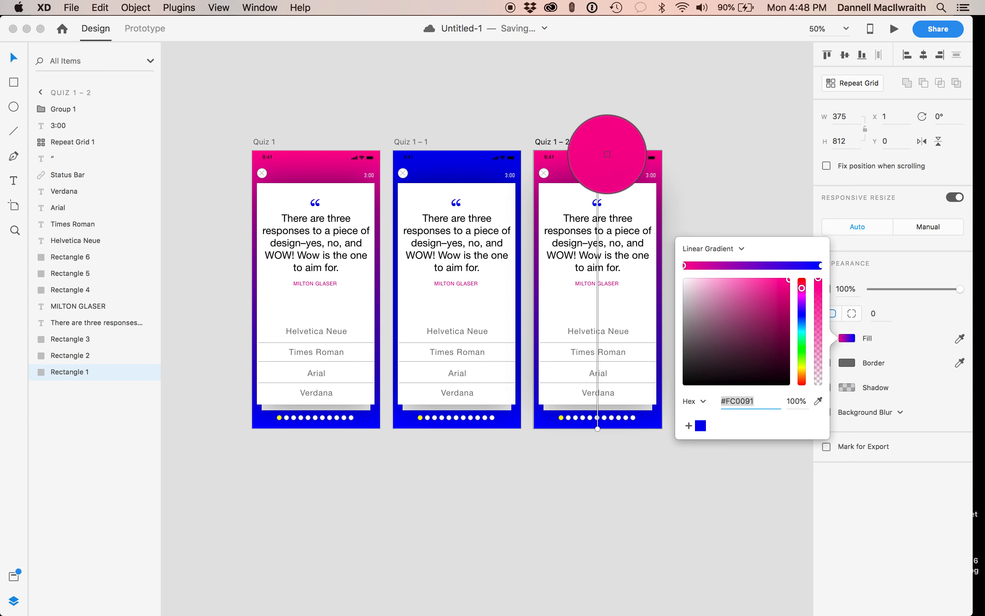
{"action": "left_click", "coordinate": [607, 151]}
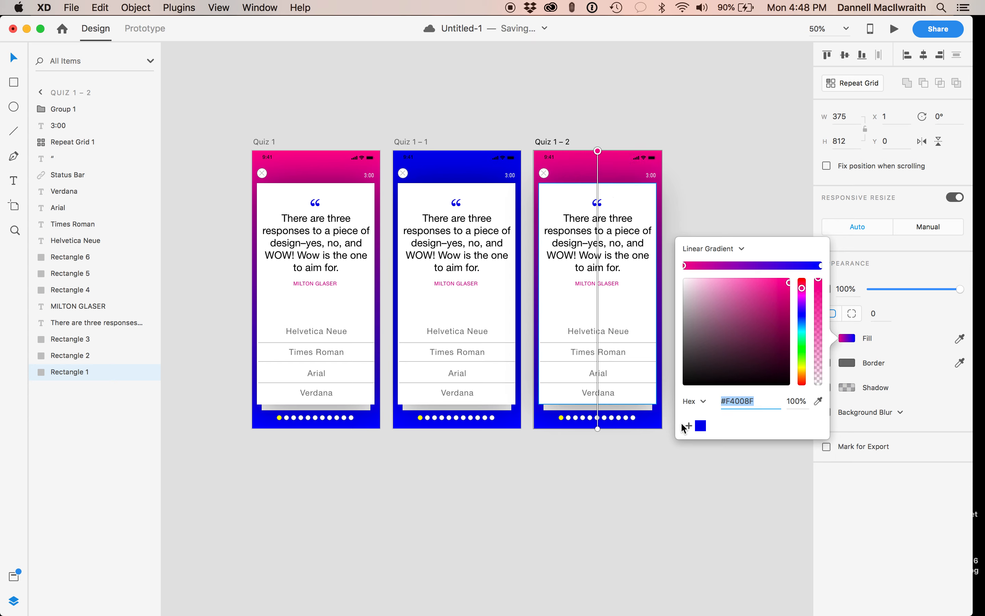
{"action": "left_click", "coordinate": [743, 249]}
{"action": "left_click", "coordinate": [735, 236]}
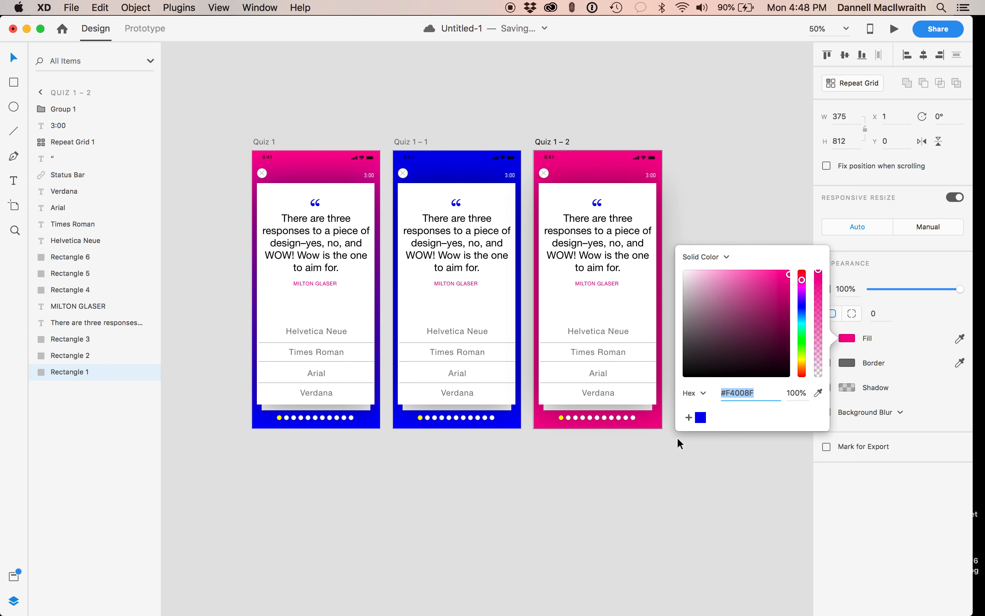
{"action": "left_click", "coordinate": [688, 418]}
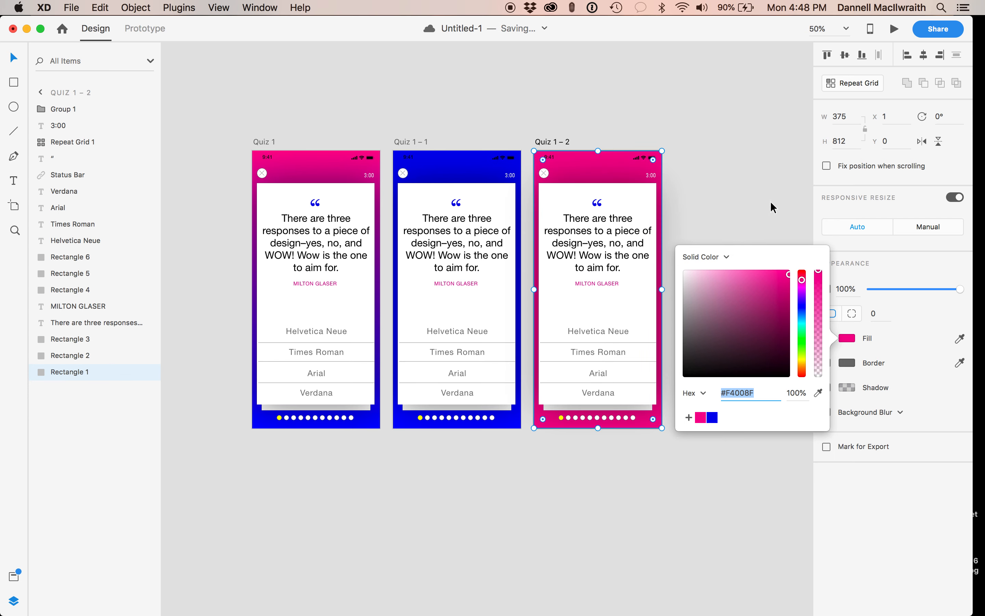
{"action": "left_click", "coordinate": [721, 213]}
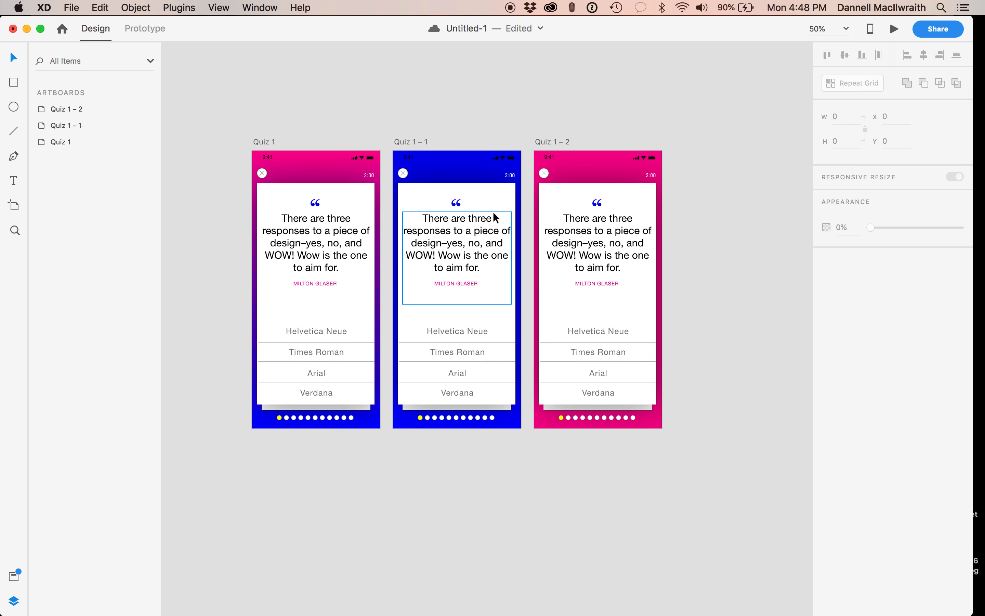
- Color the Helvetica Neue answer on both duplicated artboards with the saved pink swatch #F4008F
{"action": "left_click", "coordinate": [452, 330]}
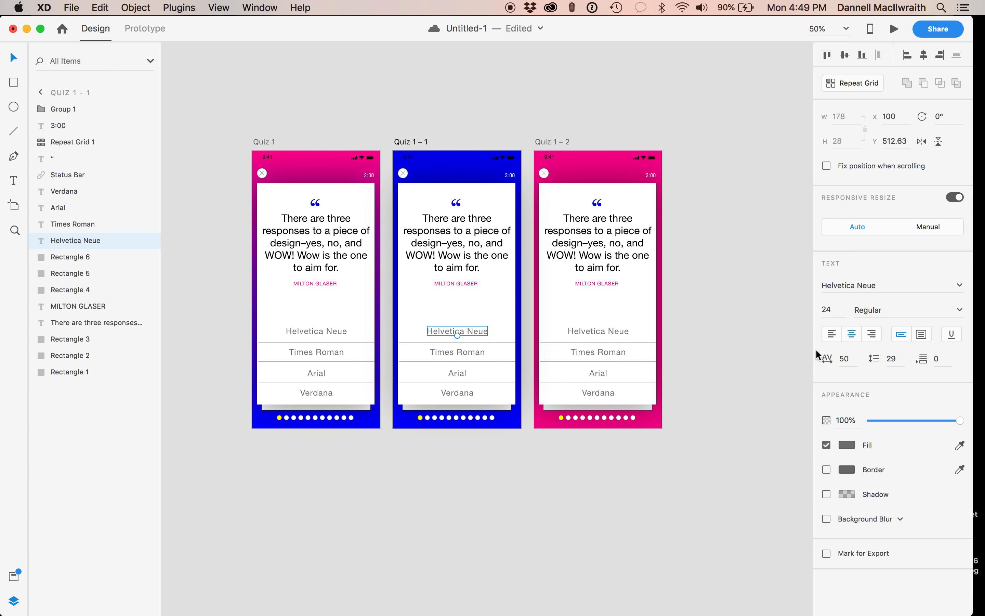
{"action": "left_click", "coordinate": [606, 330], "text": "shift"}
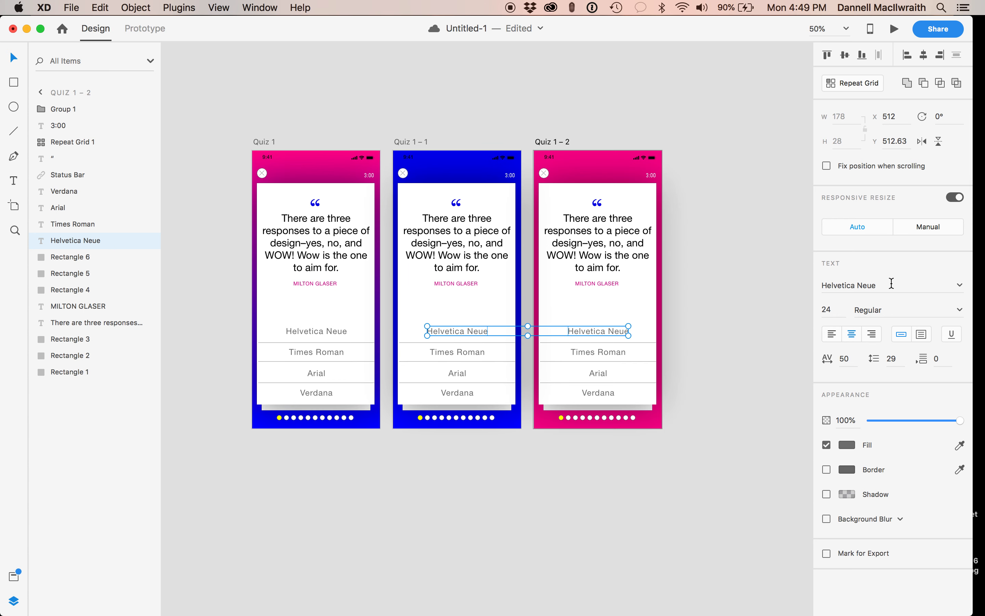
{"action": "left_click", "coordinate": [848, 444]}
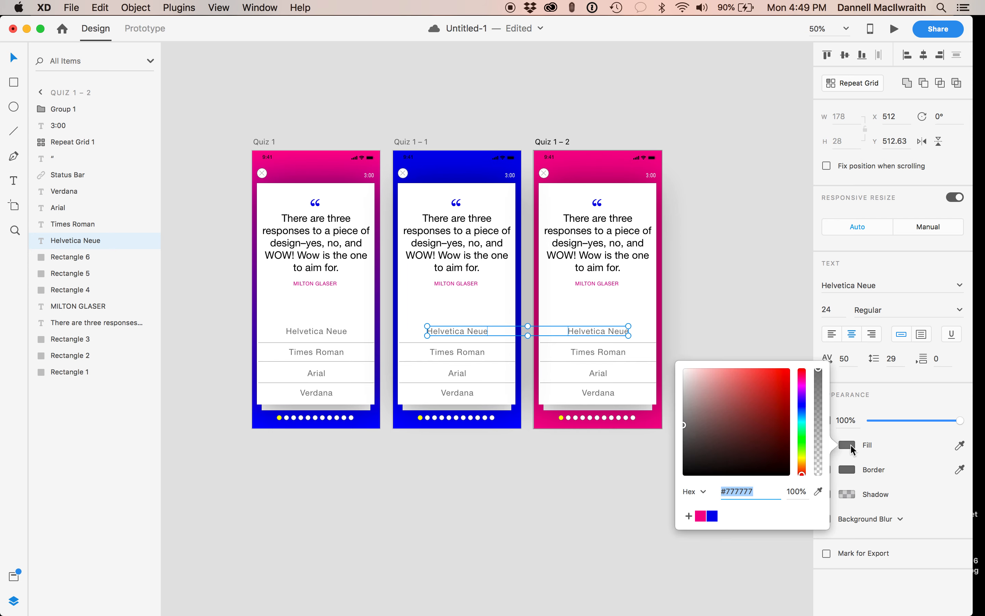
{"action": "left_click", "coordinate": [701, 515]}
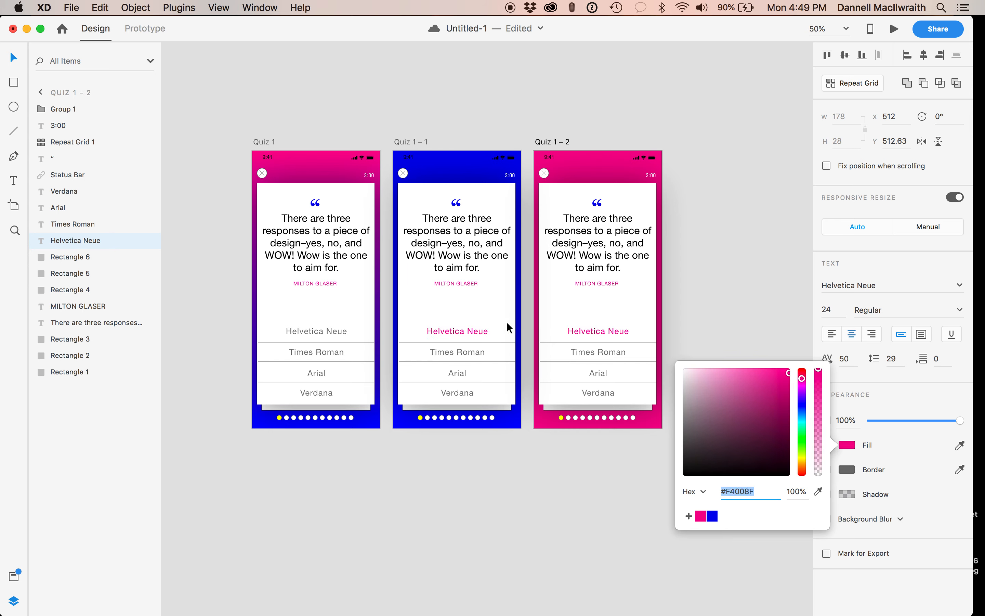
- Lighten the Times Roman, Arial and Verdana answers on both duplicated artboards to grey #DDDDDD
{"action": "left_click", "coordinate": [464, 351]}
{"action": "left_click", "coordinate": [459, 374], "text": "shift"}
{"action": "left_click", "coordinate": [581, 390], "text": "shift"}
{"action": "left_click", "coordinate": [592, 372], "text": "shift"}
{"action": "left_click", "coordinate": [592, 352], "text": "shift"}
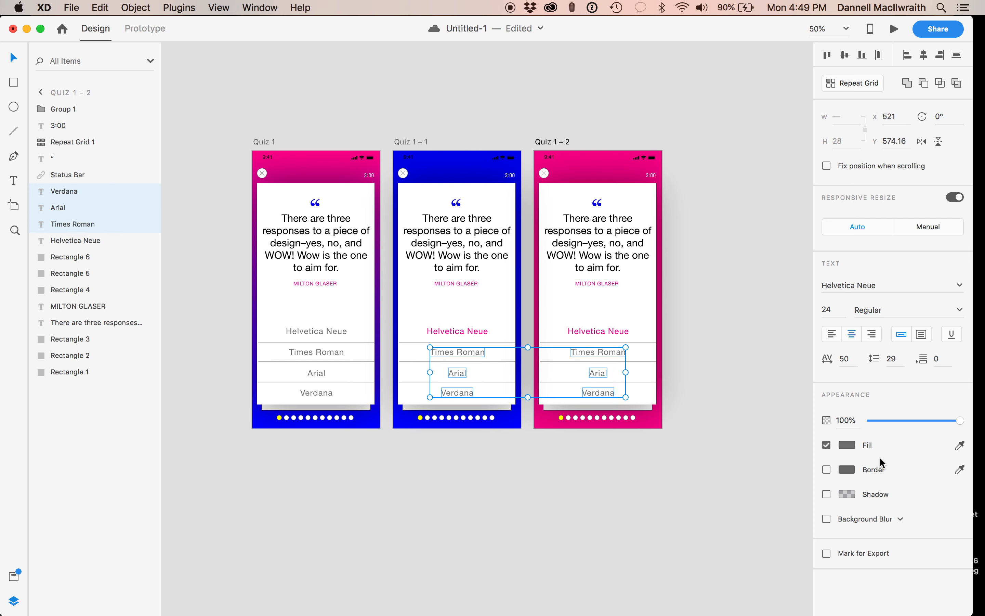
{"action": "left_click", "coordinate": [847, 444]}
{"action": "left_click_drag", "start_coordinate": [691, 428], "coordinate": [682, 381]}
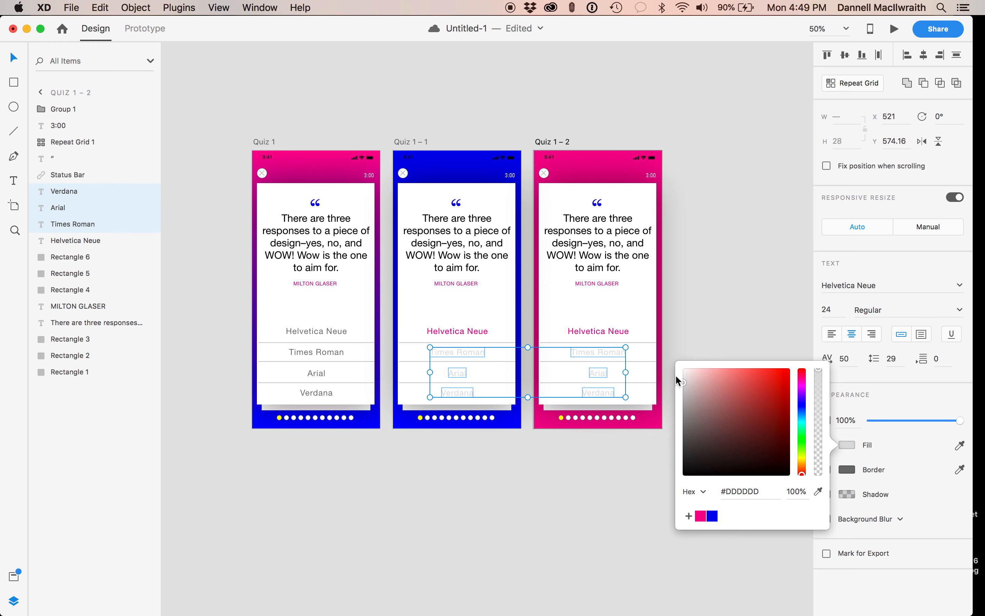
{"action": "left_click", "coordinate": [714, 295]}
- Draw a check mark with the Pen tool just before the Helvetica Neue answer on Quiz 1 – 2
{"action": "scroll", "coordinate": [595, 366], "scroll_direction": "down", "scroll_amount": 5}
{"action": "key", "text": "super+plus"}
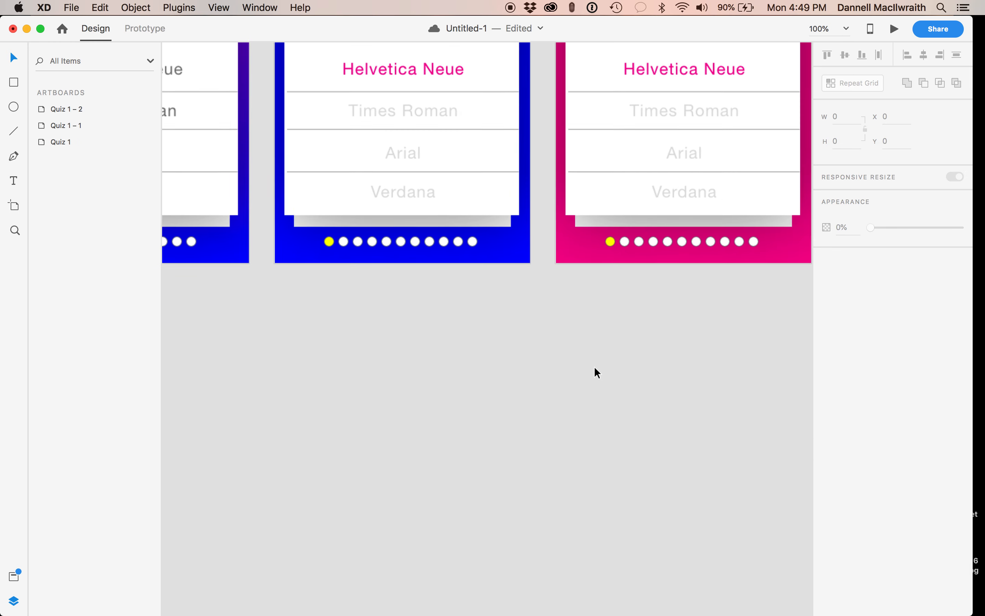
{"action": "scroll", "coordinate": [595, 368], "scroll_direction": "up", "scroll_amount": 4}
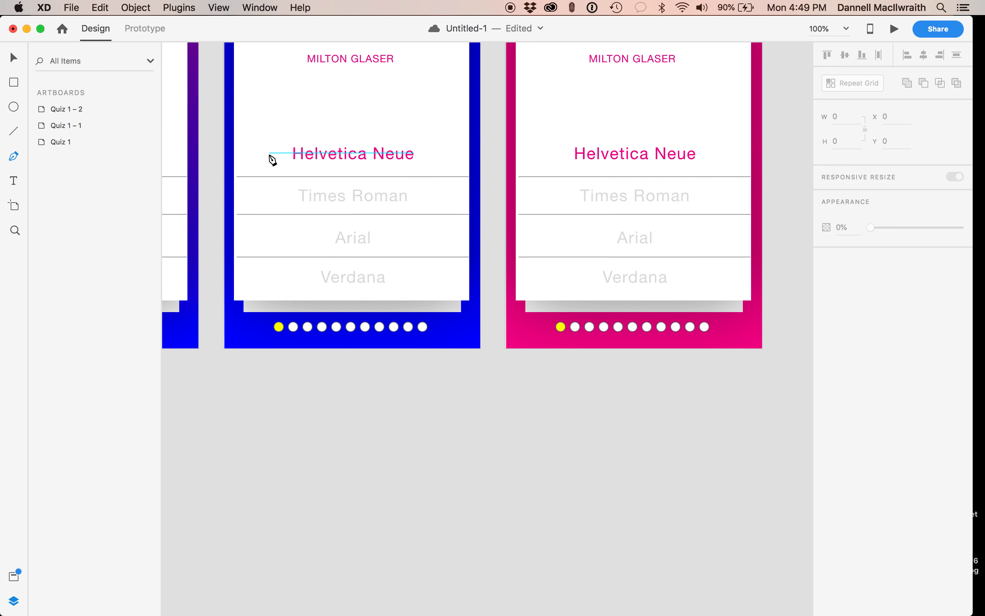
{"action": "left_click", "coordinate": [546, 153]}
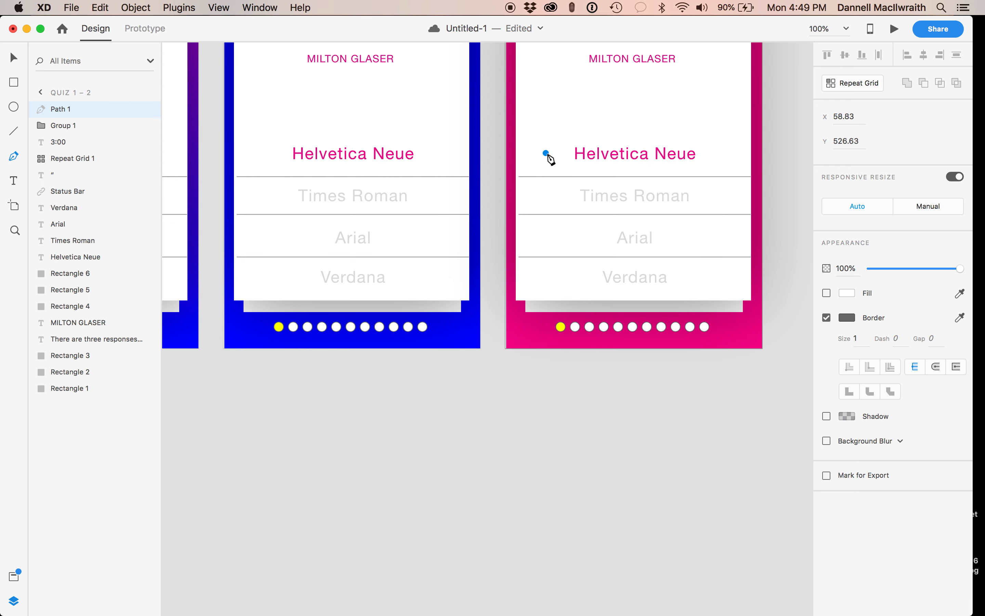
{"action": "left_click", "coordinate": [555, 160]}
{"action": "left_click", "coordinate": [571, 137]}
{"action": "key", "text": "Escape"}
{"action": "left_click", "coordinate": [386, 448]}
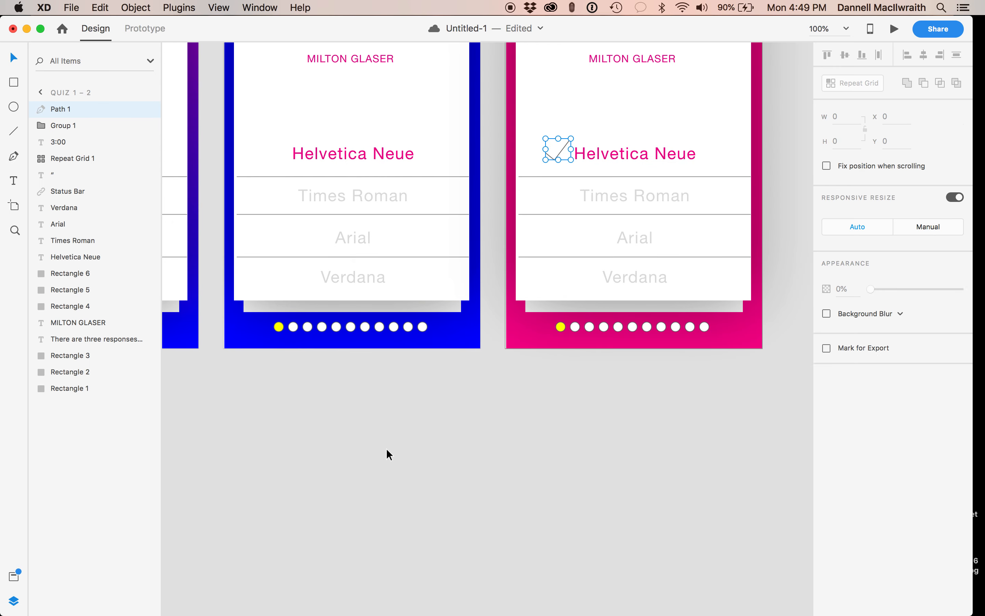
- Draw an X mark from two crossing Pen tool lines just before the Times Roman answer on Quiz 1 – 1
{"action": "left_click", "coordinate": [13, 156]}
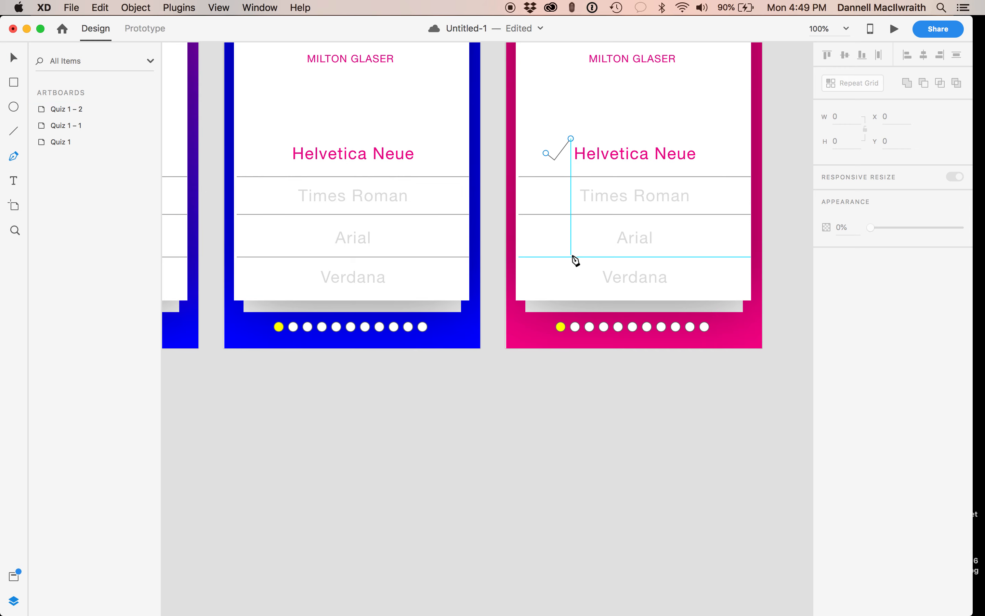
{"action": "left_click", "coordinate": [267, 191]}
{"action": "left_click", "coordinate": [281, 204]}
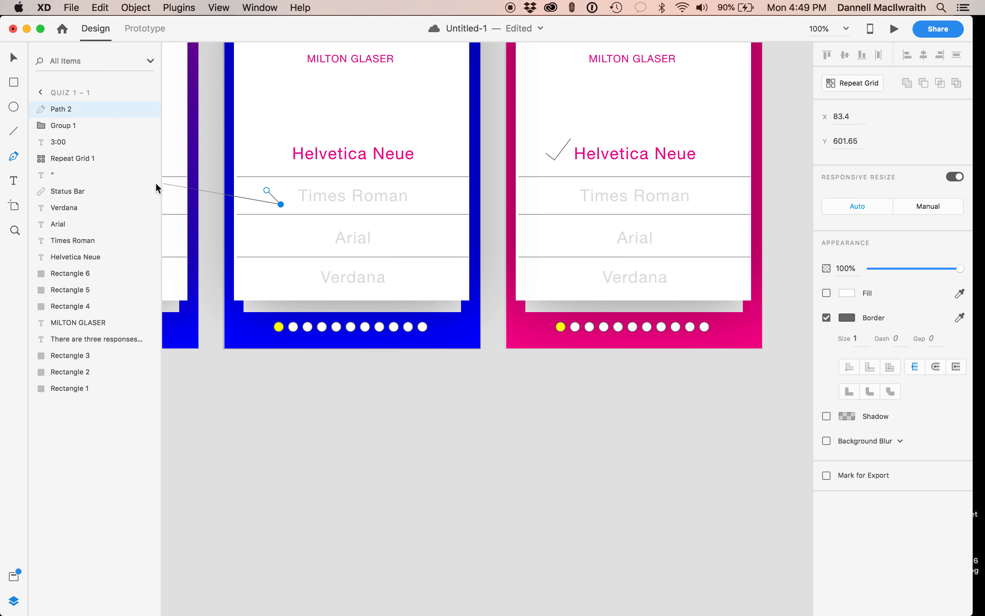
{"action": "left_click", "coordinate": [13, 57]}
{"action": "left_click", "coordinate": [313, 467]}
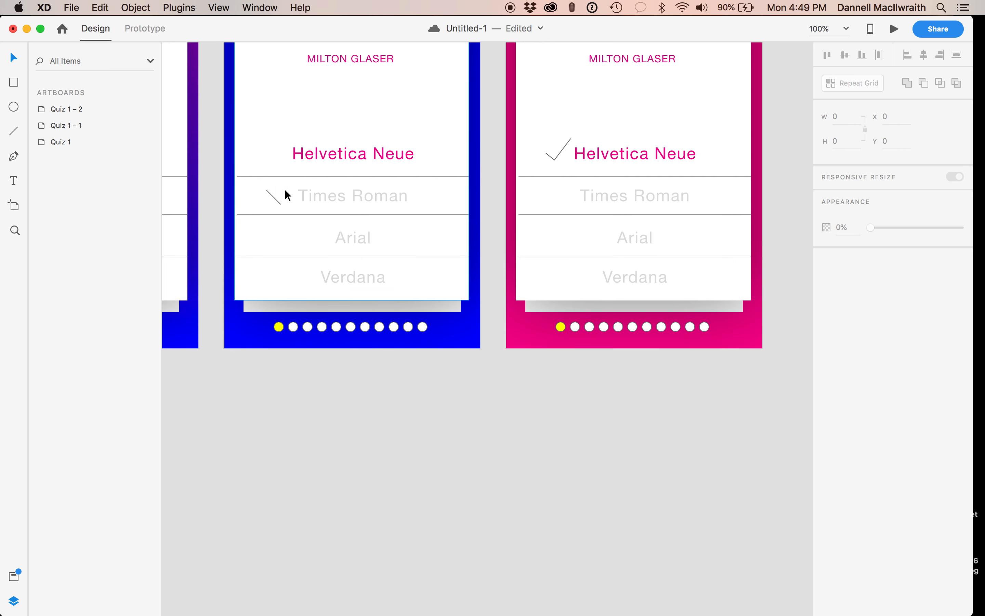
{"action": "left_click", "coordinate": [14, 158]}
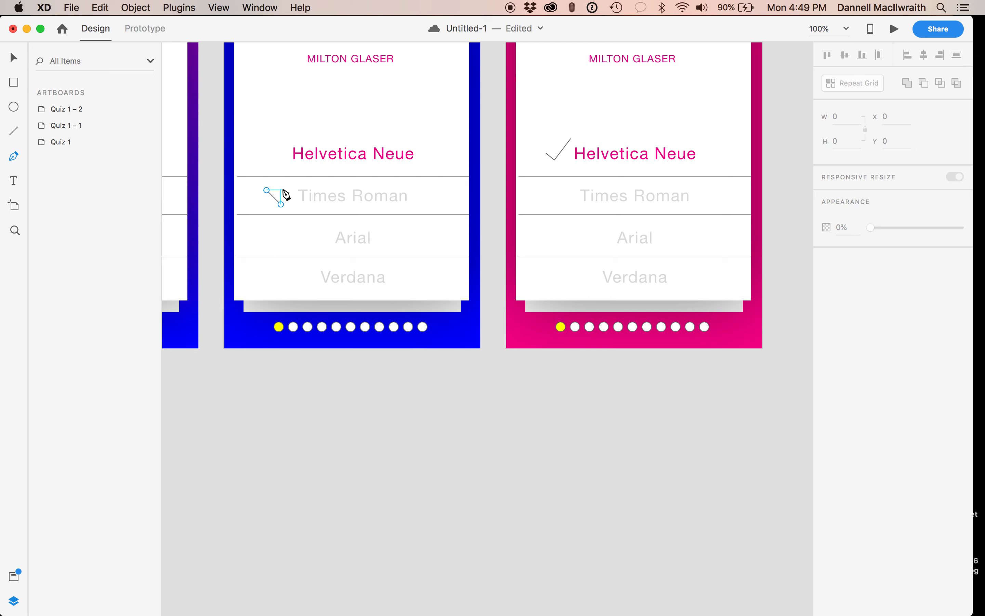
{"action": "left_click", "coordinate": [281, 189]}
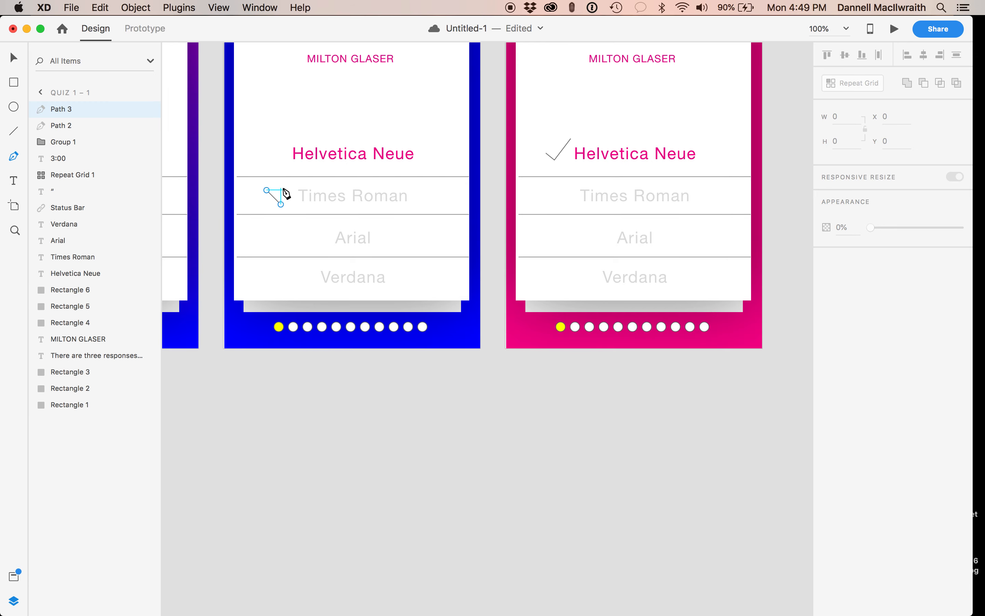
{"action": "left_click", "coordinate": [266, 204]}
{"action": "key", "text": "Escape"}
{"action": "left_click", "coordinate": [341, 393]}
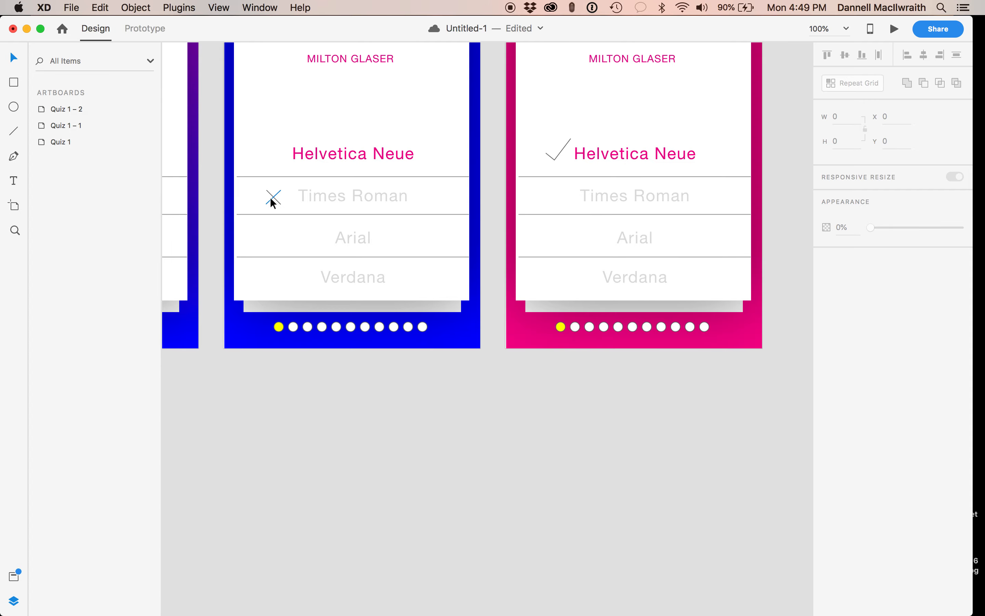
- Add a blank 375 × 812 iPhone X/XS artboard on the canvas directly before the Quiz 1 artboard
{"action": "key", "text": "super+minus"}
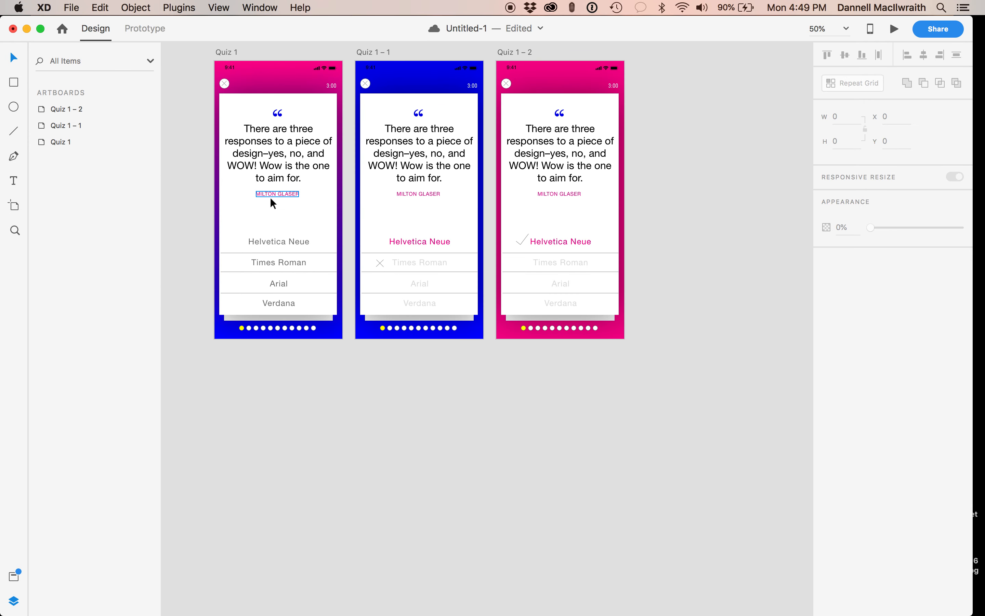
{"action": "scroll", "coordinate": [411, 317], "scroll_direction": "left", "scroll_amount": 3}
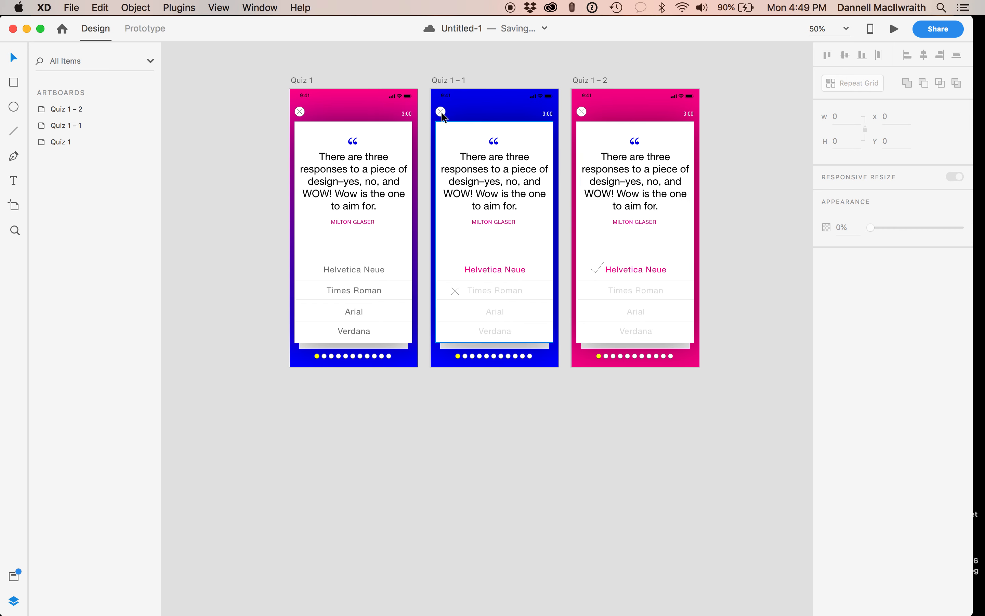
{"action": "left_click", "coordinate": [302, 114]}
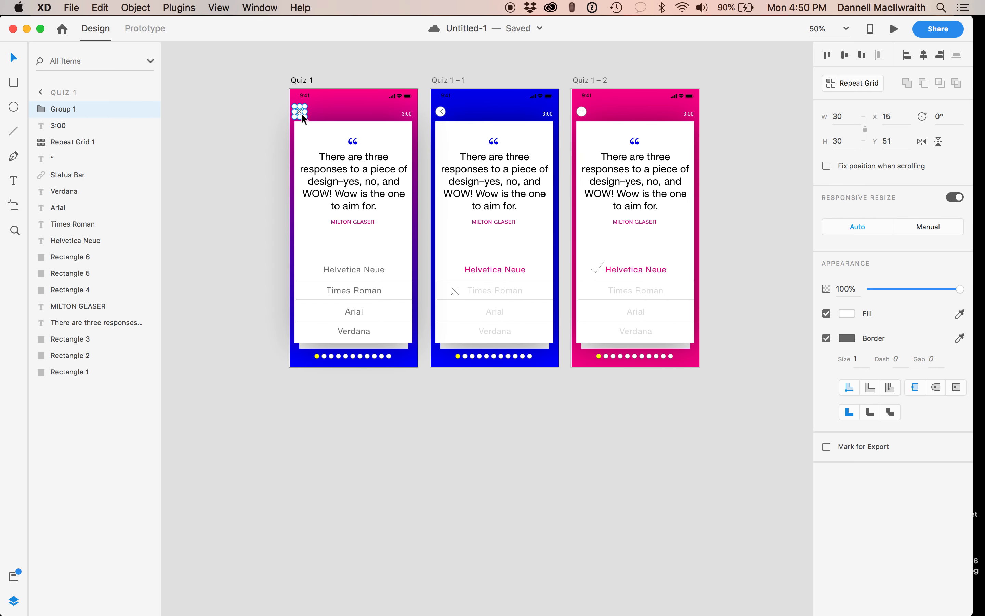
{"action": "scroll", "coordinate": [301, 118], "scroll_direction": "left", "scroll_amount": 3}
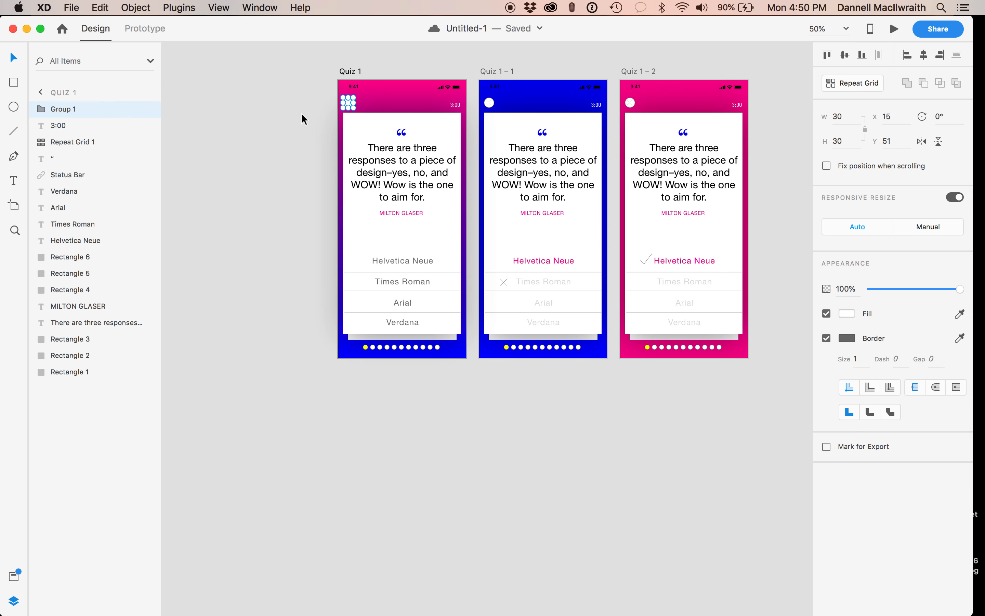
{"action": "scroll", "coordinate": [345, 132], "scroll_direction": "up", "scroll_amount": 3}
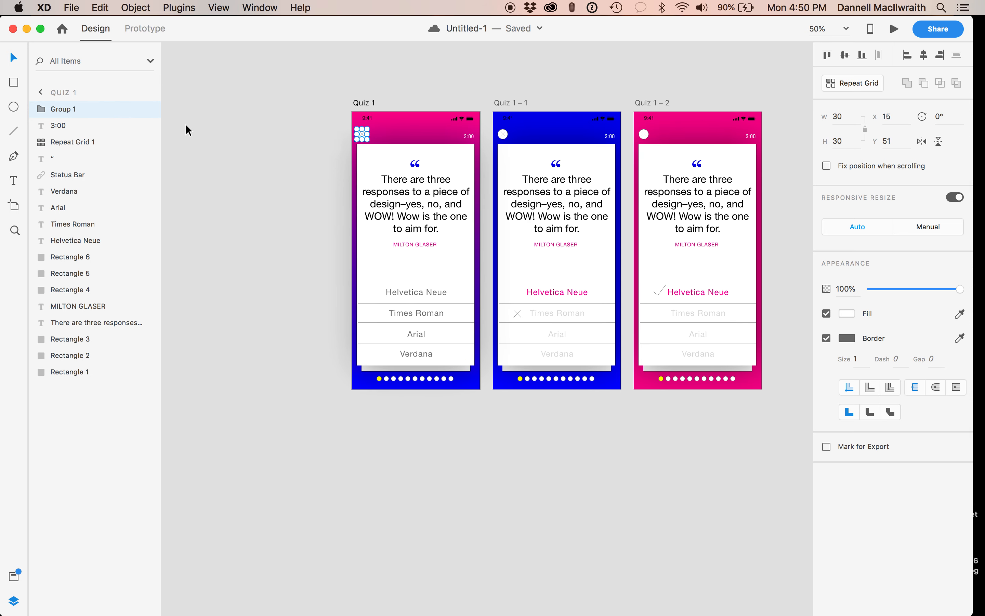
{"action": "scroll", "coordinate": [186, 124], "scroll_direction": "right", "scroll_amount": 1}
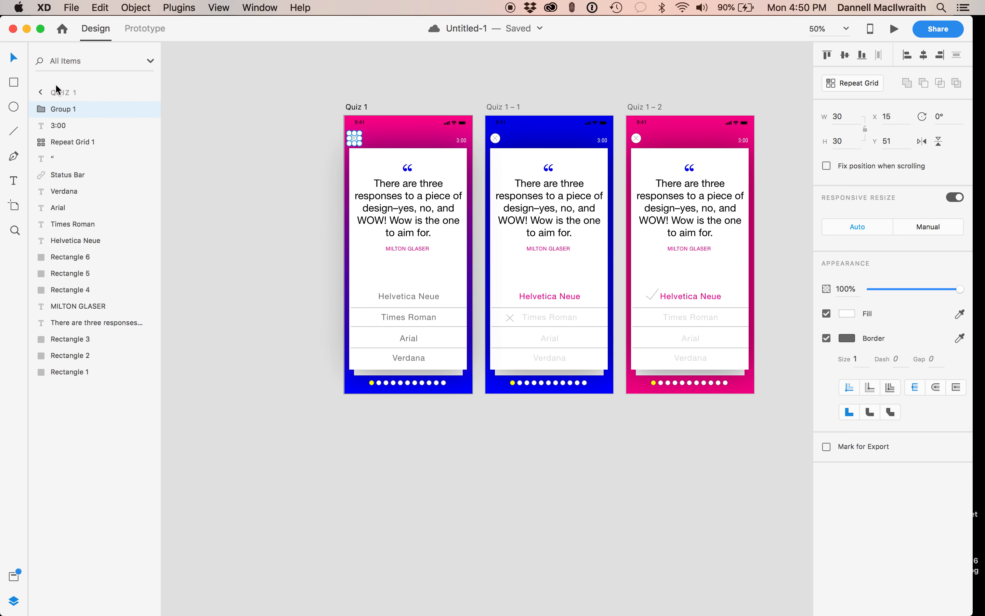
{"action": "left_click", "coordinate": [15, 205]}
{"action": "left_click", "coordinate": [355, 108]}
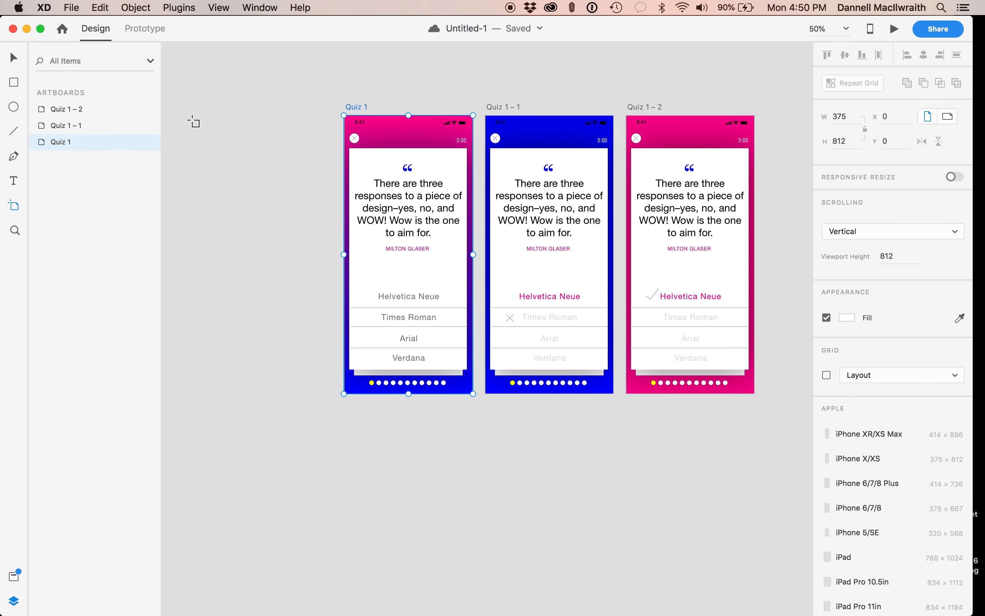
{"action": "left_click", "coordinate": [211, 116]}
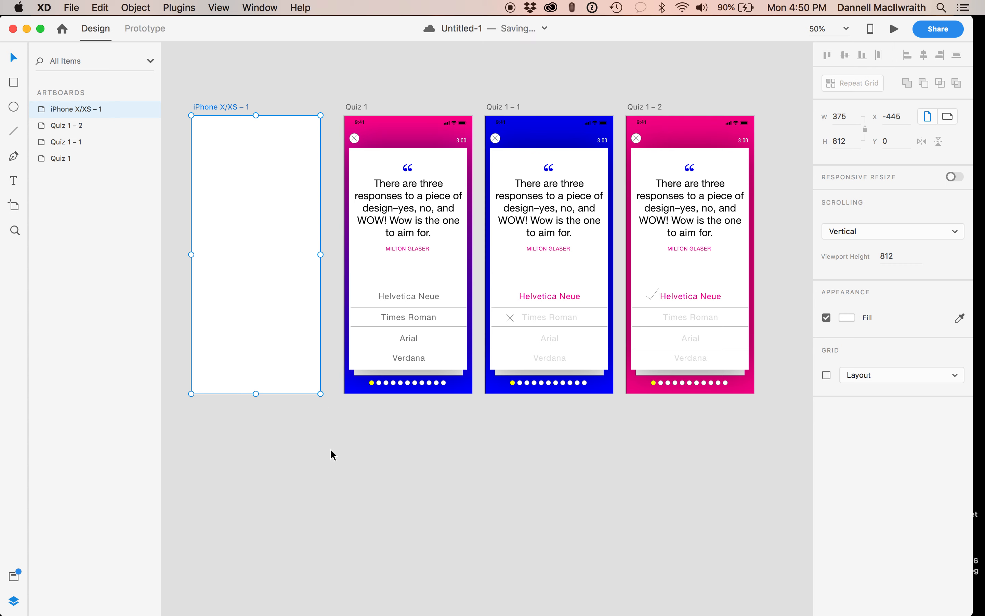
- Copy the blue background rectangle from Quiz 1 – 1 onto the new artboard so that it covers it
{"action": "left_click", "coordinate": [536, 133]}
{"action": "left_click_drag", "start_coordinate": [539, 141], "coordinate": [246, 141]}
{"action": "key", "text": "Right"}
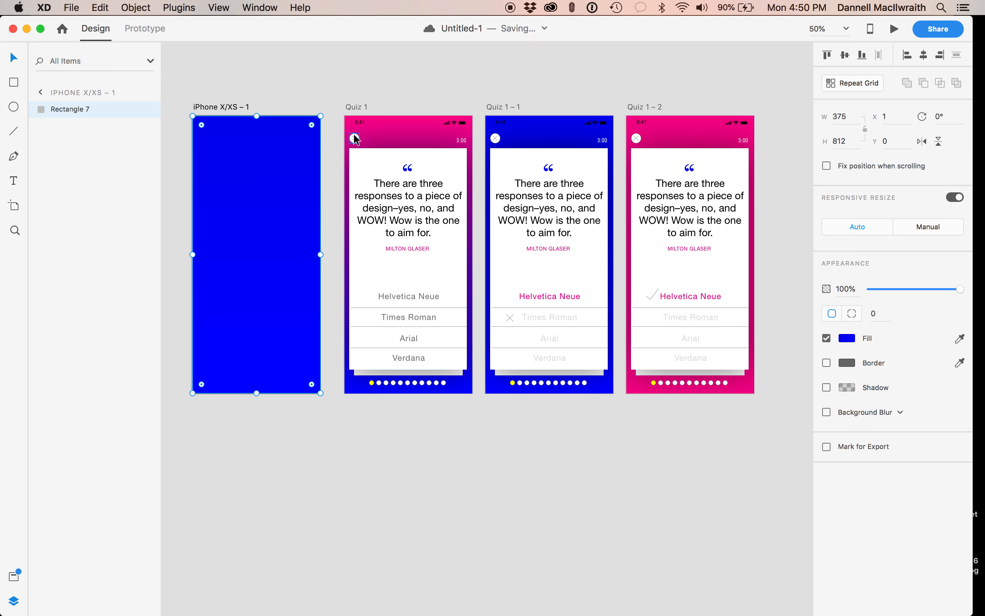
{"action": "left_click", "coordinate": [237, 432]}
- Lower the opacity of the upper stop in the copied background's blue linear gradient so it fades upward
{"action": "left_click", "coordinate": [257, 252]}
{"action": "left_click", "coordinate": [848, 339]}
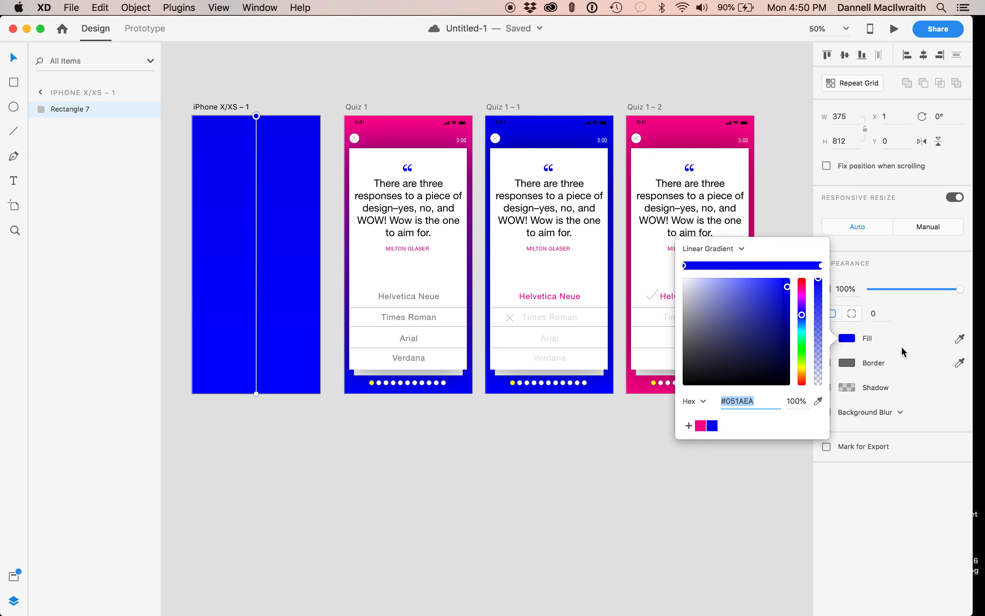
{"action": "left_click_drag", "start_coordinate": [819, 293], "coordinate": [821, 354]}
{"action": "left_click", "coordinate": [316, 488]}
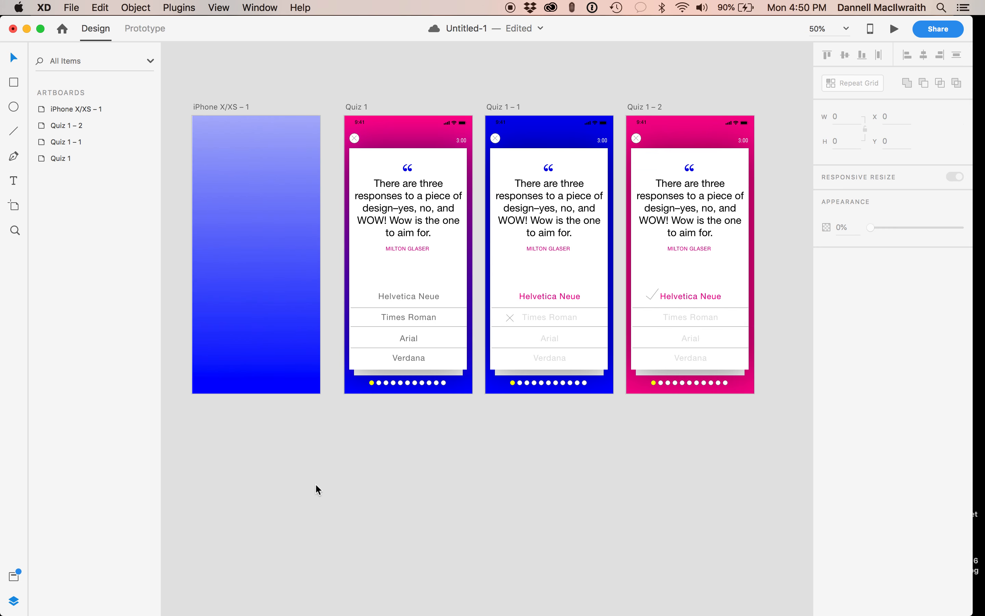
- Draw a white rectangle of about 288 × 217 in the middle of the new artboard as a dialog box
{"action": "left_click", "coordinate": [14, 82]}
{"action": "mouse_move", "coordinate": [214, 212]}
{"action": "left_mouse_down"}
{"action": "mouse_move", "coordinate": [320, 286]}
{"action": "mouse_move", "coordinate": [287, 243]}
{"action": "mouse_move", "coordinate": [285, 257]}
{"action": "left_mouse_up"}
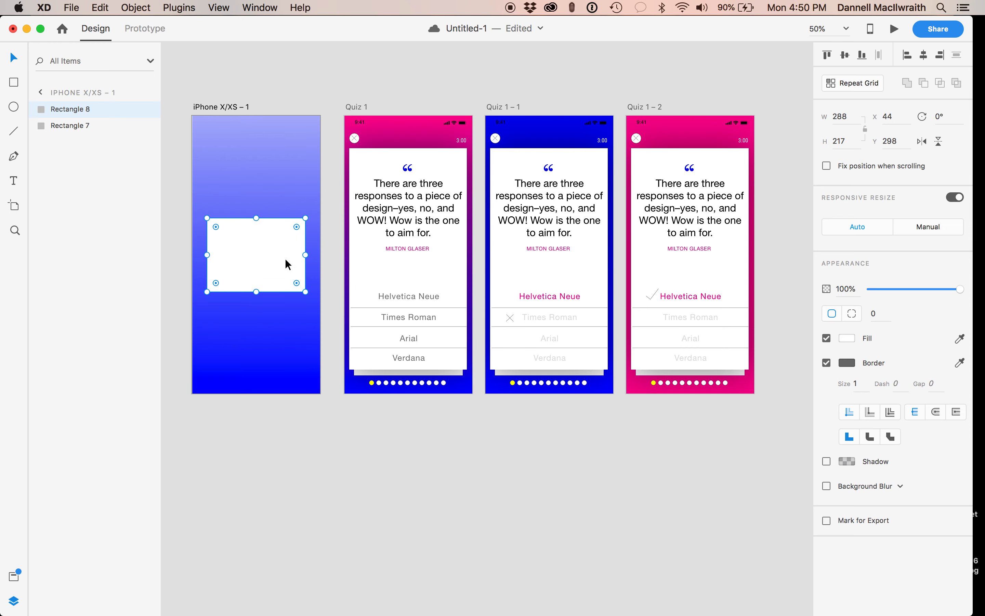
- Add the text "Are you sure you want to quit?" on the white box, broken into two lines after "you"
{"action": "scroll", "coordinate": [285, 259], "scroll_direction": "up", "scroll_amount": 5}
{"action": "scroll", "coordinate": [285, 259], "scroll_direction": "left", "scroll_amount": 4}
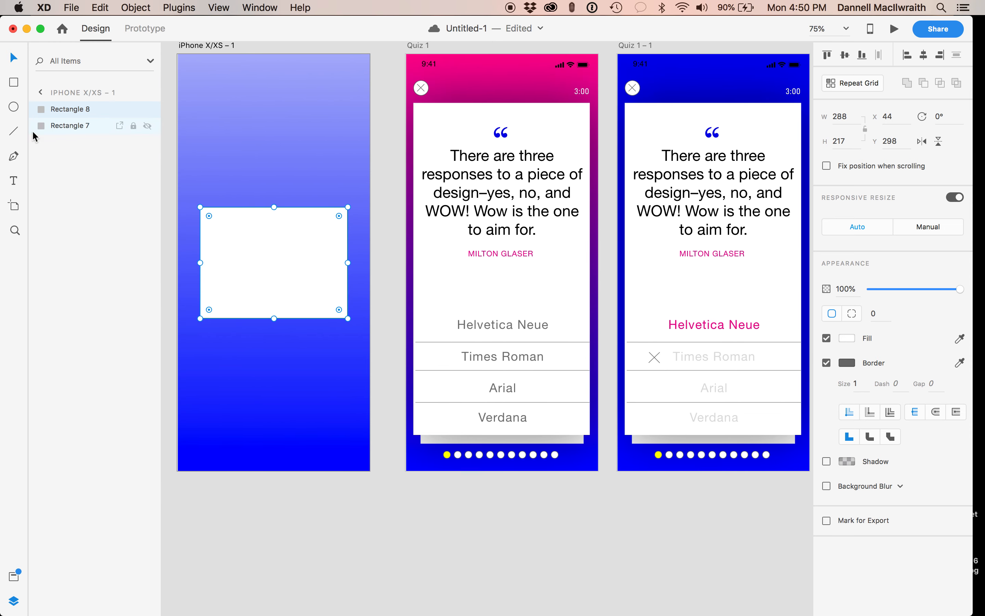
{"action": "left_click", "coordinate": [15, 180]}
{"action": "left_click", "coordinate": [233, 248]}
{"action": "type", "text": "Are you su"}
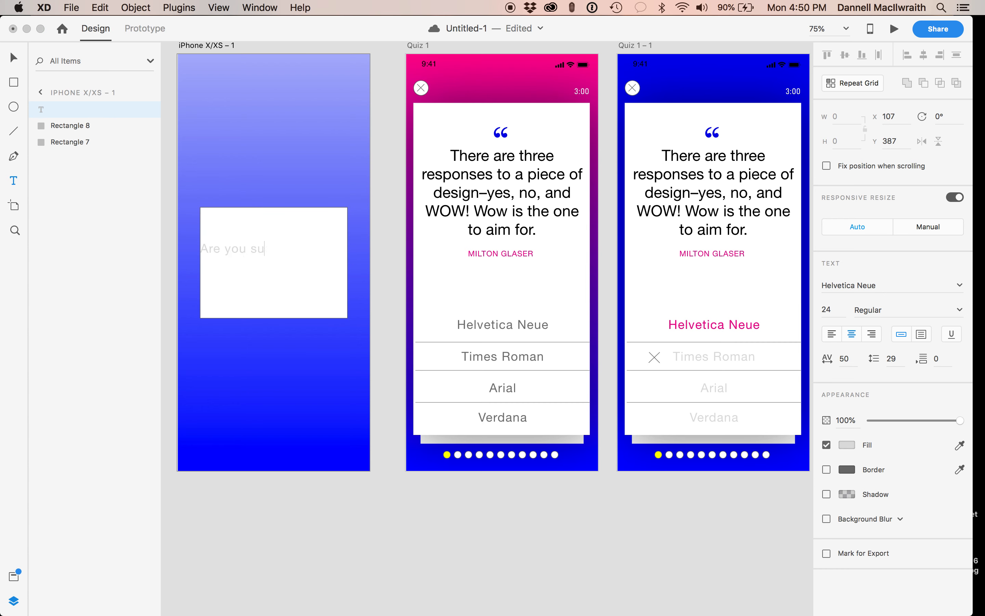
{"action": "type", "text": "re you want to quit"}
{"action": "left_click", "coordinate": [250, 249]}
{"action": "key", "text": "Return"}
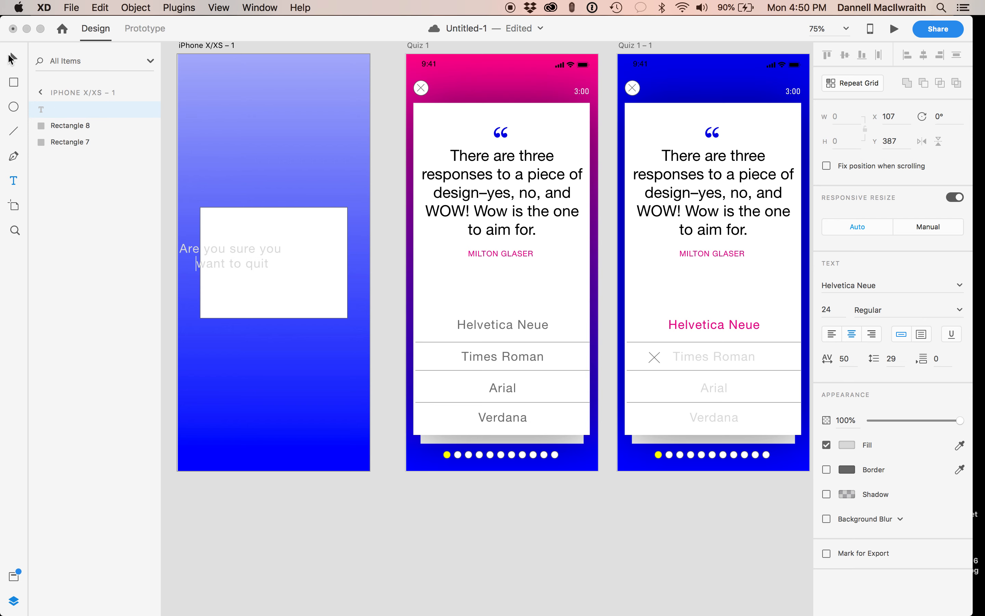
{"action": "type", "text": "?"}
- Center the quit question horizontally in the white box and color it dark grey #5F5F5F
{"action": "left_click", "coordinate": [16, 56]}
{"action": "left_click_drag", "start_coordinate": [256, 252], "coordinate": [294, 249]}
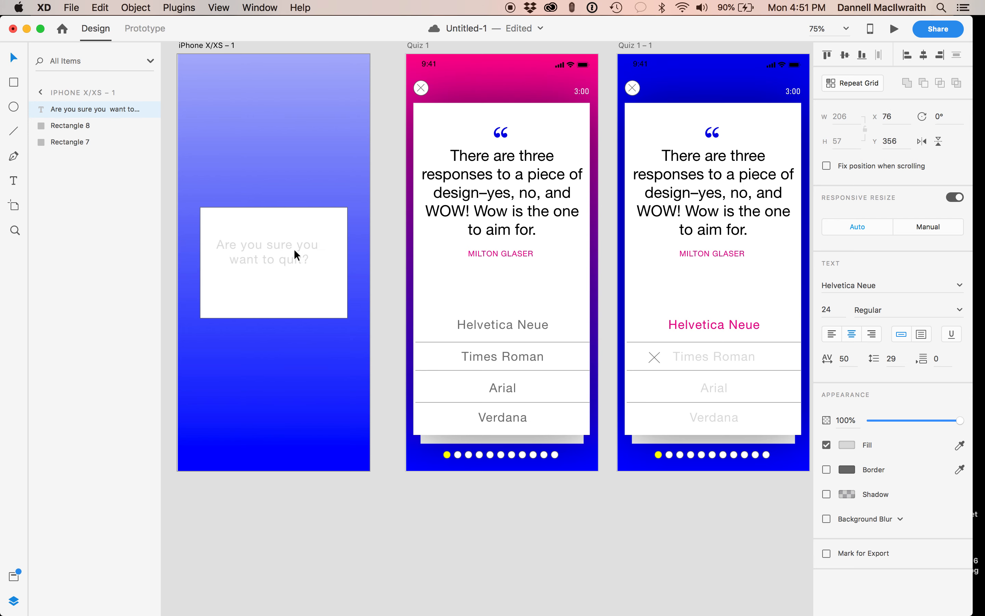
{"action": "left_click", "coordinate": [847, 446]}
{"action": "left_click_drag", "start_coordinate": [731, 443], "coordinate": [678, 440]}
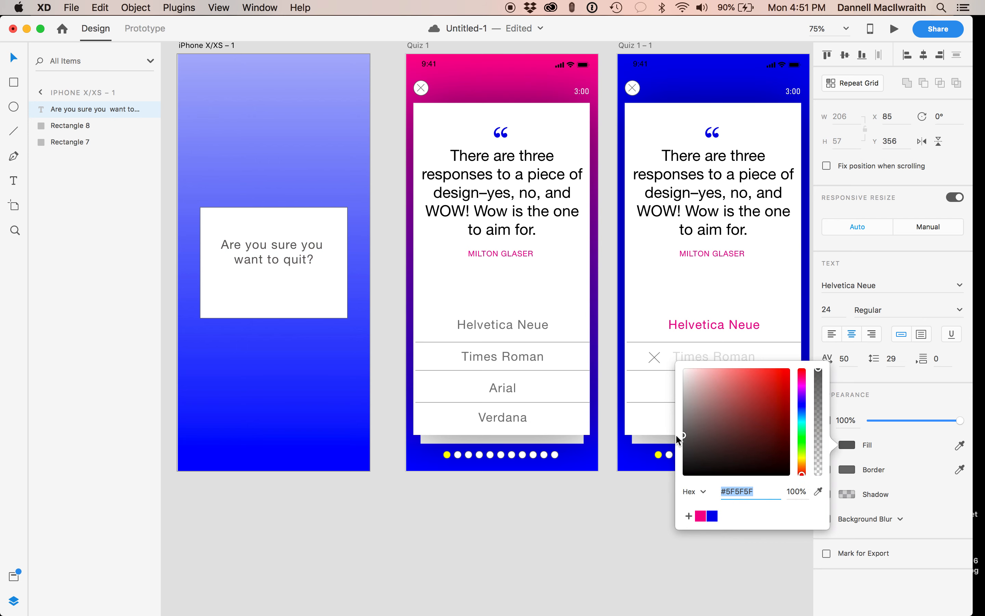
- Place two 153 × 52 white rectangles along the dialog box's lower edge, one in each bottom corner
{"action": "left_click", "coordinate": [15, 181]}
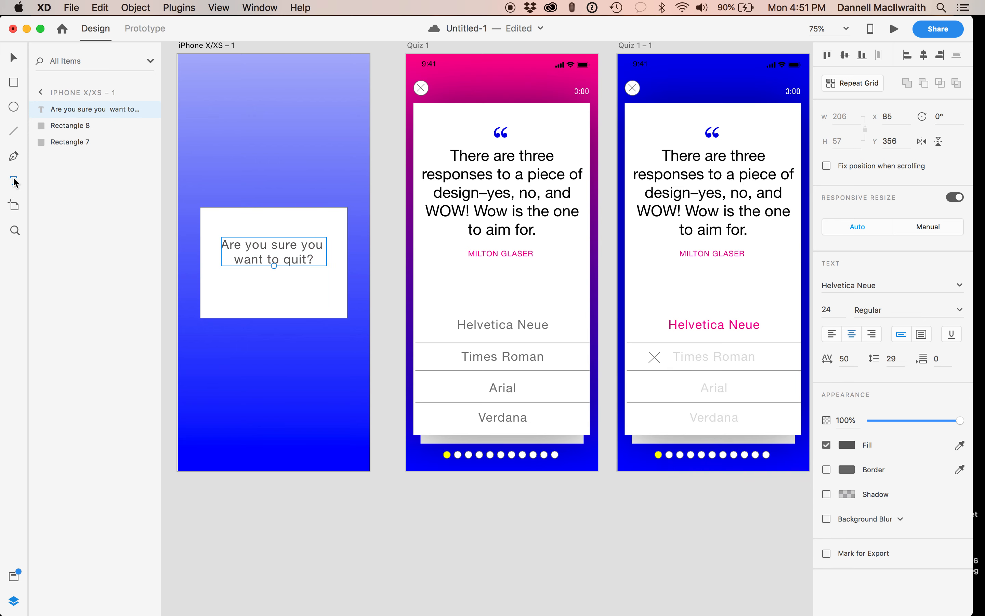
{"action": "left_click", "coordinate": [13, 82]}
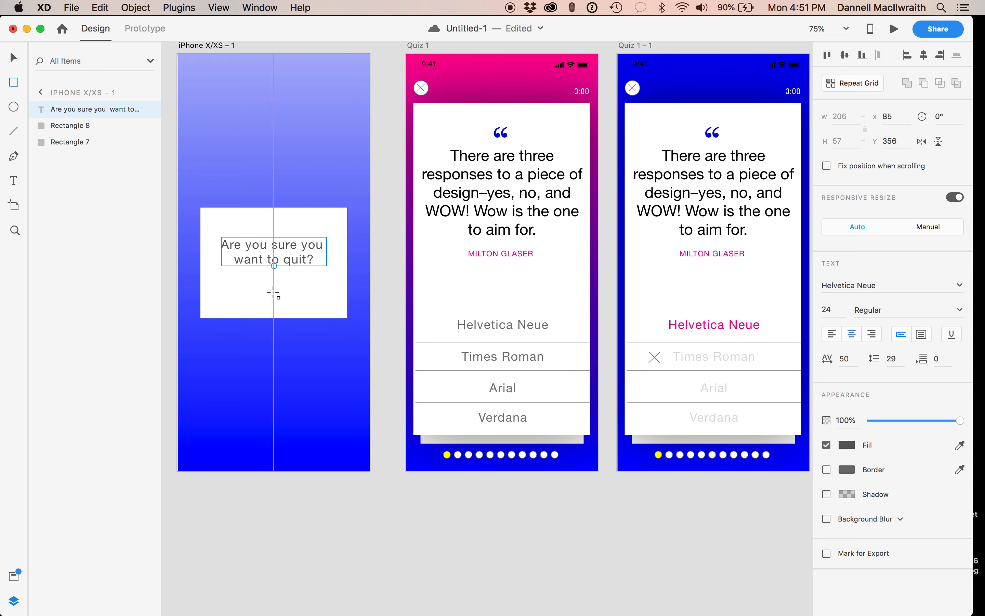
{"action": "mouse_move", "coordinate": [270, 292]}
{"action": "left_mouse_down"}
{"action": "mouse_move", "coordinate": [349, 319]}
{"action": "mouse_move", "coordinate": [200, 306]}
{"action": "left_mouse_up"}
{"action": "key", "text": "v"}
{"action": "left_click", "coordinate": [297, 301], "text": "shift"}
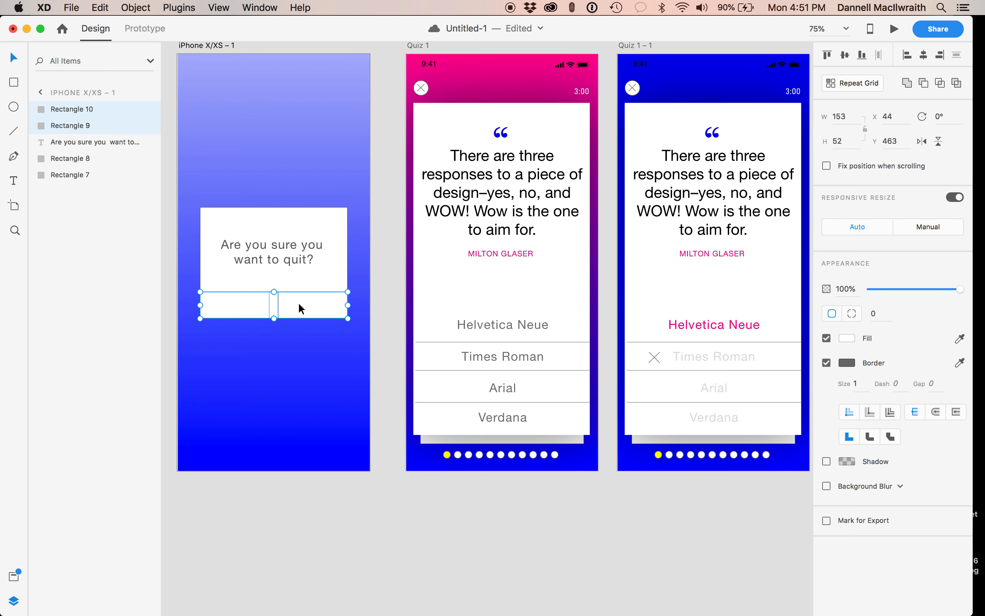
{"action": "left_click", "coordinate": [391, 252]}
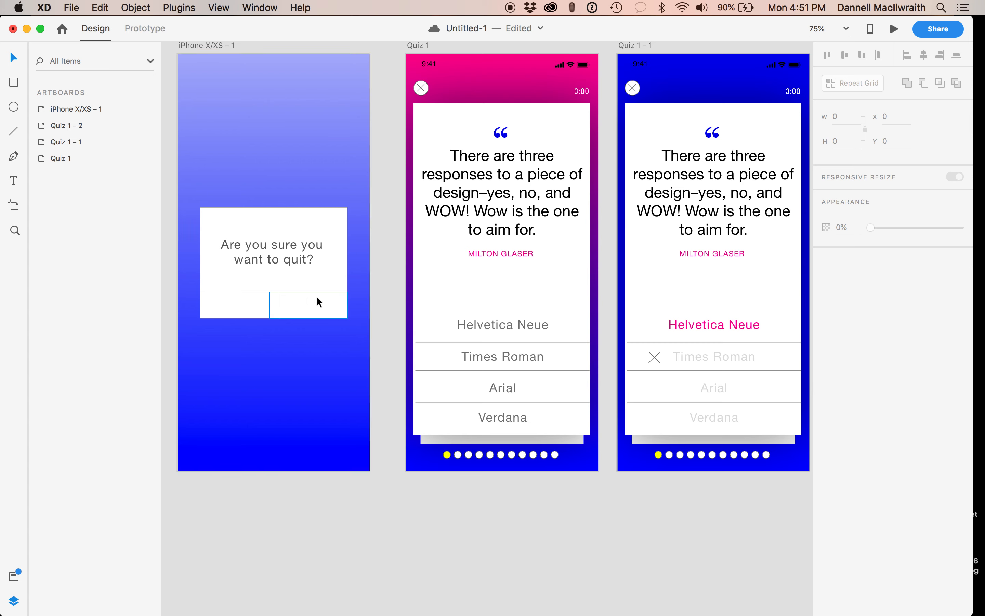
- Narrow both button rectangles to a width of 144 so they meet at the dialog box's center line
{"action": "left_click", "coordinate": [282, 307]}
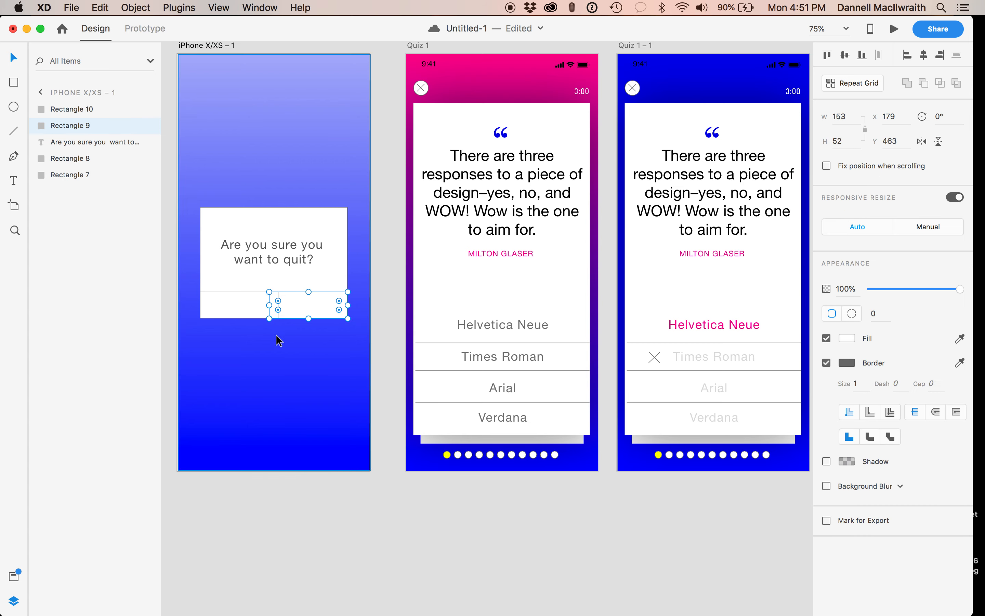
{"action": "left_click", "coordinate": [227, 305]}
{"action": "left_click_drag", "start_coordinate": [271, 306], "coordinate": [267, 306]}
{"action": "left_click", "coordinate": [383, 297]}
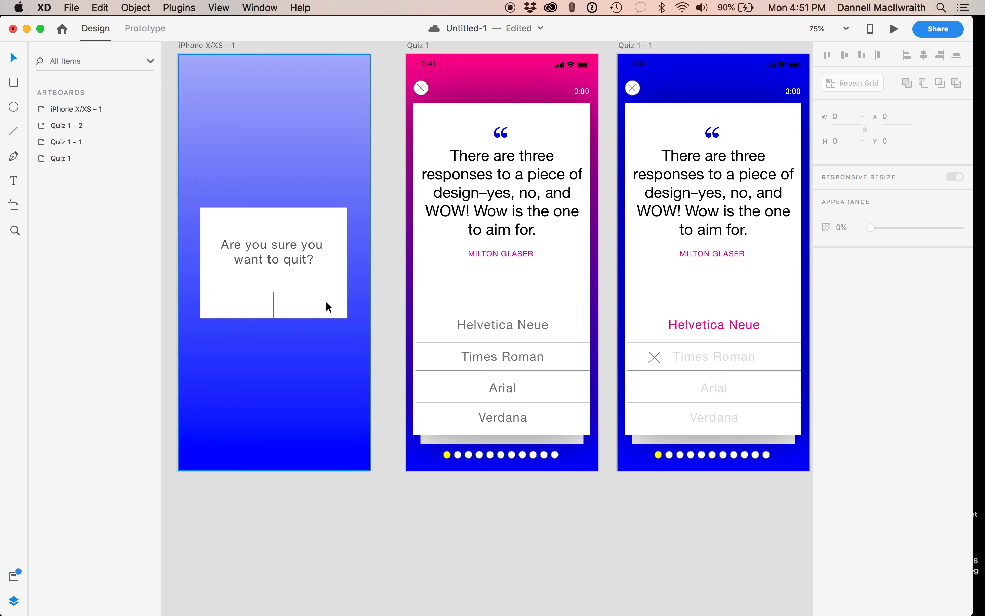
{"action": "left_click", "coordinate": [306, 303]}
{"action": "left_click_drag", "start_coordinate": [270, 304], "coordinate": [274, 304]}
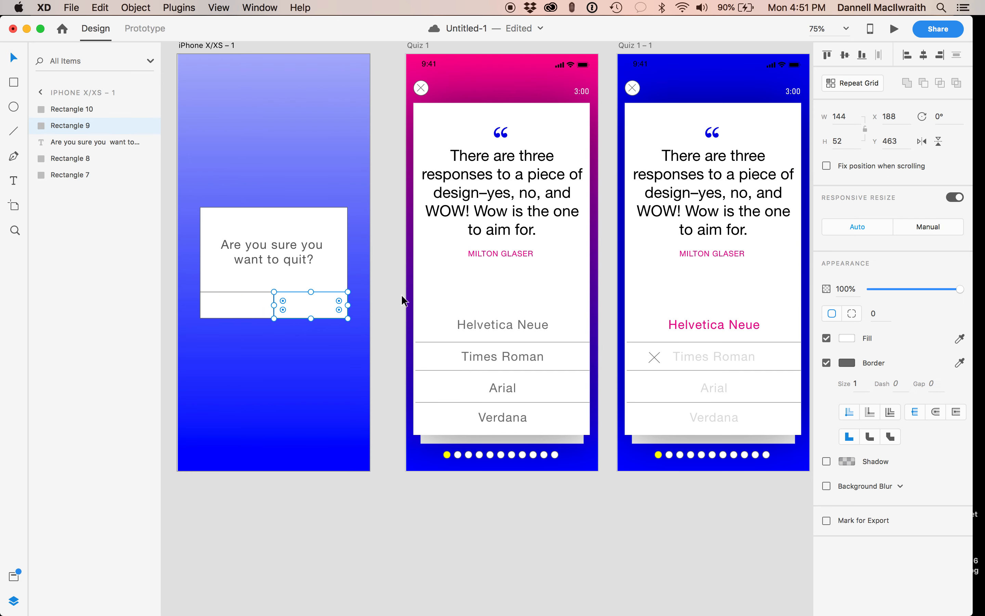
{"action": "left_click", "coordinate": [396, 296]}
- Fill the right button rectangle with the saved pink swatch #F4008F and the left one with the saved blue #051AEA
{"action": "left_click", "coordinate": [315, 306]}
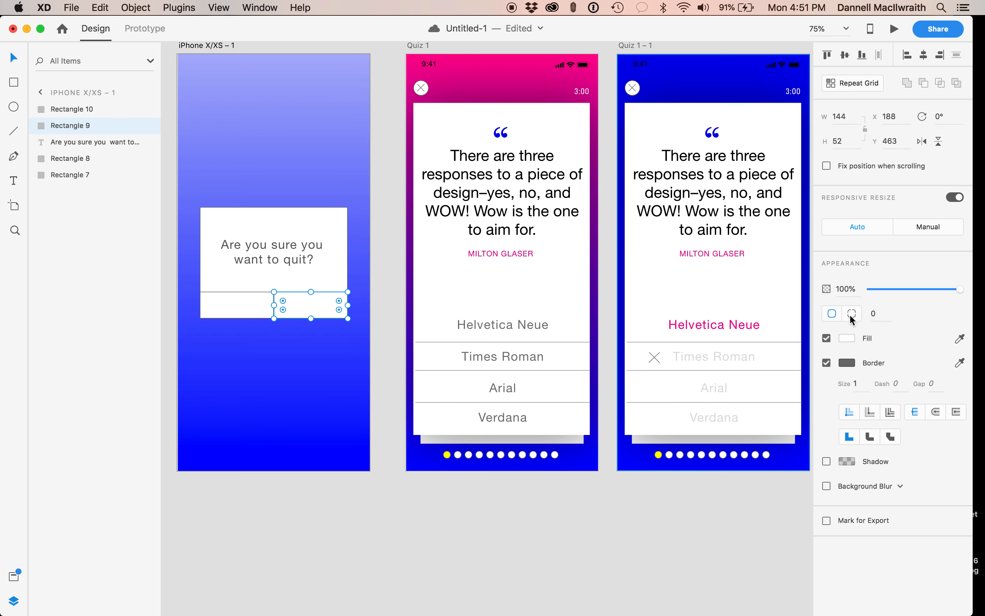
{"action": "left_click", "coordinate": [846, 338]}
{"action": "left_click", "coordinate": [700, 418]}
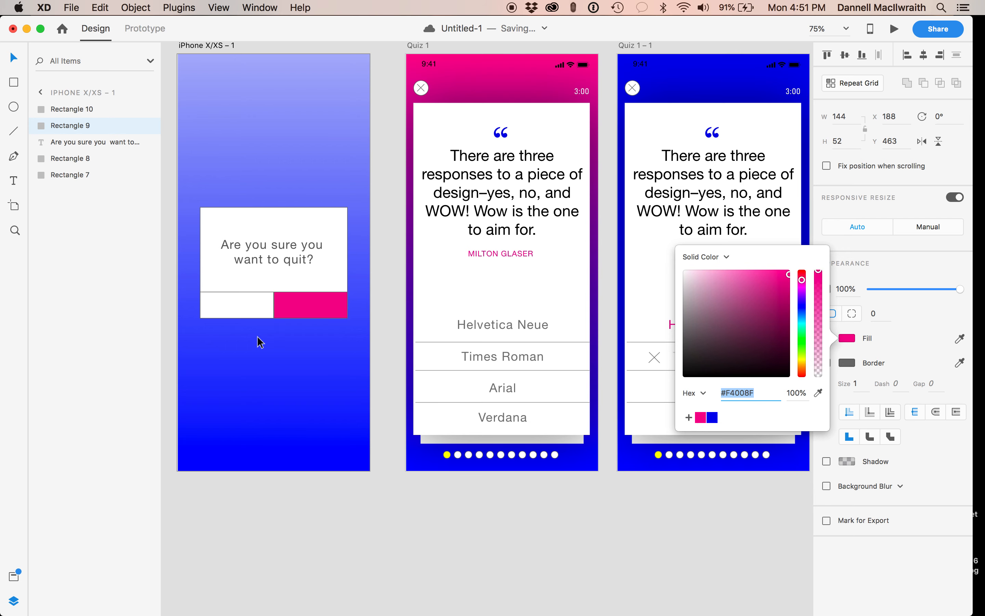
{"action": "left_click", "coordinate": [241, 302]}
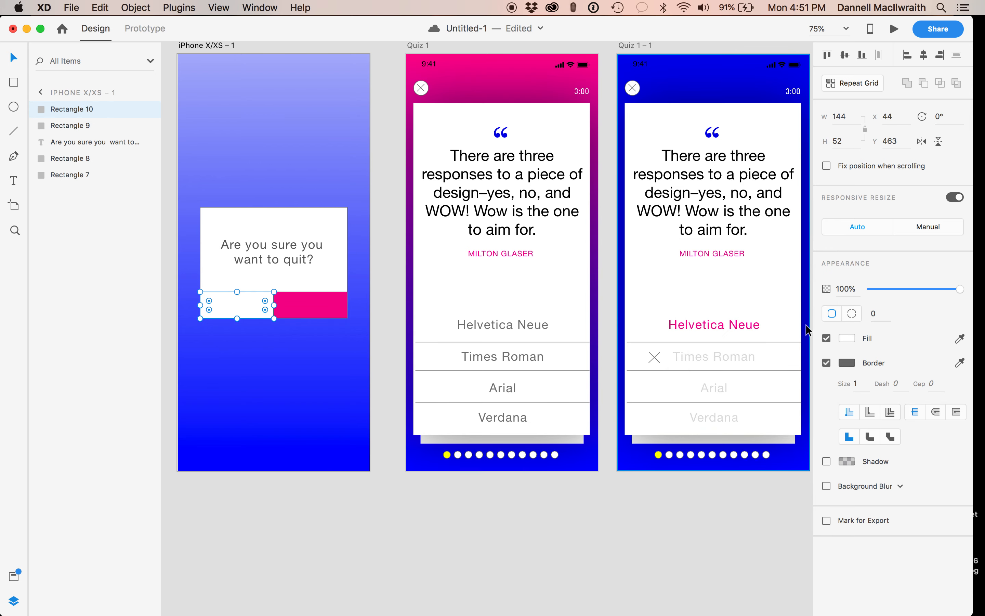
{"action": "left_click", "coordinate": [846, 337]}
{"action": "left_click", "coordinate": [712, 417]}
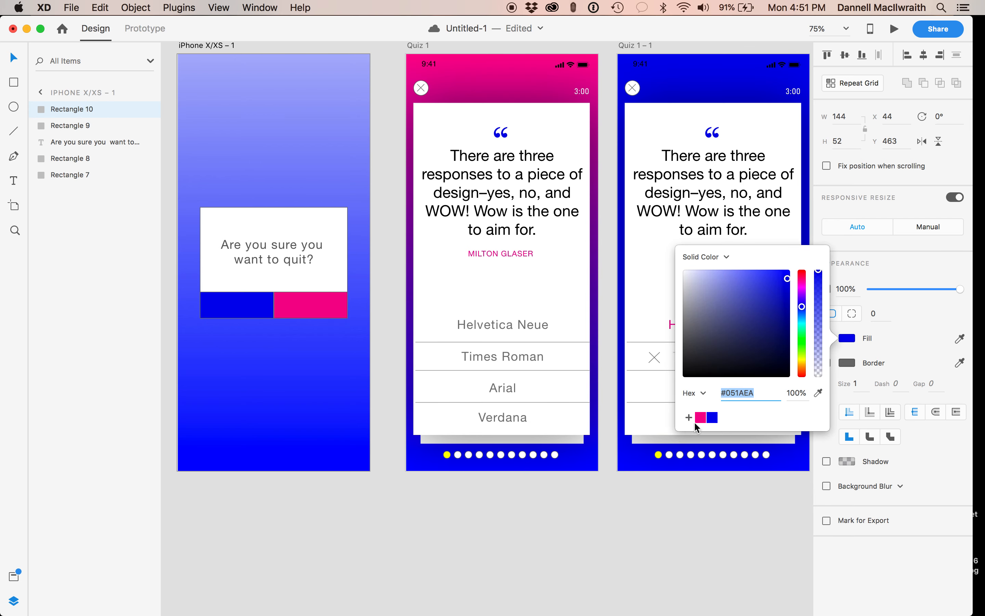
- Remove the border from both the blue and the pink button rectangles
{"action": "left_click", "coordinate": [398, 580]}
{"action": "left_click", "coordinate": [257, 305]}
{"action": "left_click", "coordinate": [311, 312], "text": "shift"}
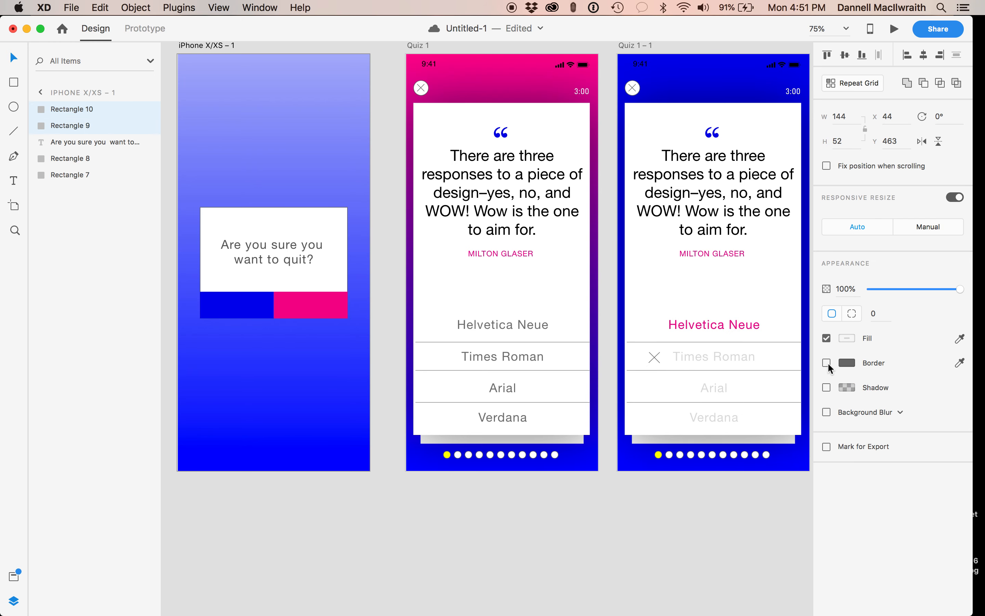
- Rename the artboard with the quit confirmation dialog as Overly
{"action": "left_click", "coordinate": [481, 591]}
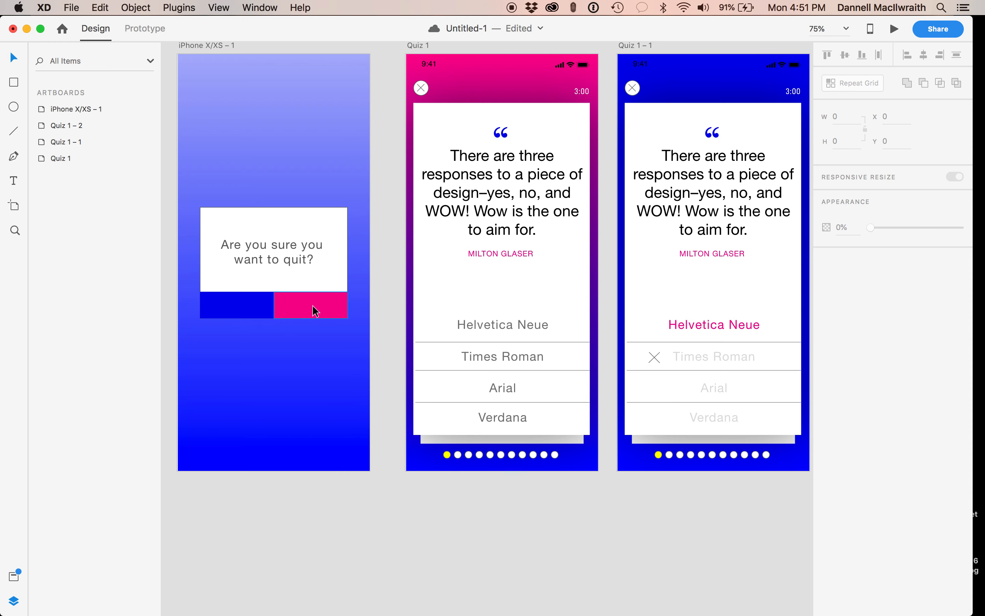
{"action": "scroll", "coordinate": [315, 311], "scroll_direction": "down", "scroll_amount": 3}
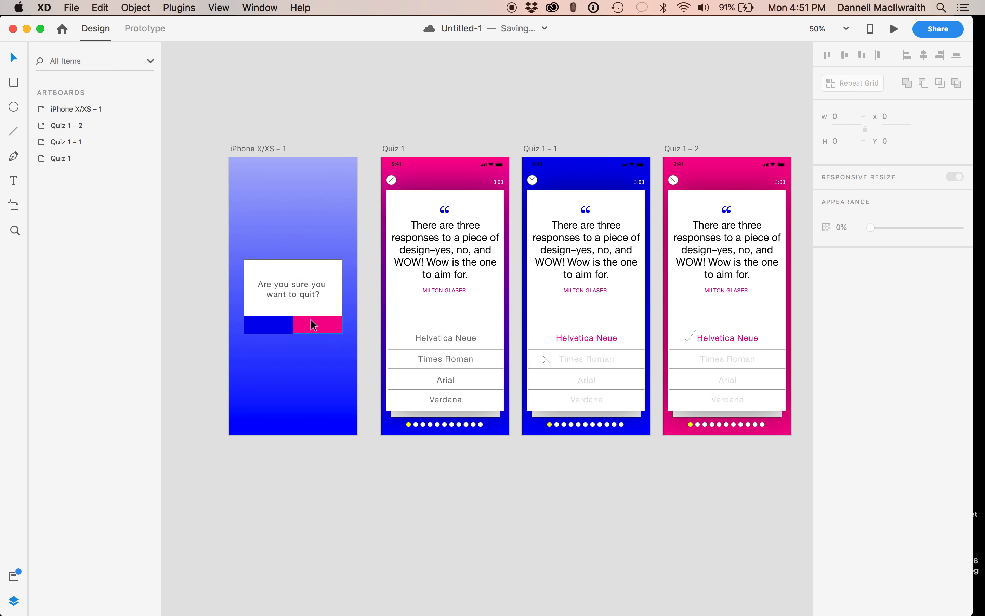
{"action": "scroll", "coordinate": [467, 343], "scroll_direction": "right", "scroll_amount": 3}
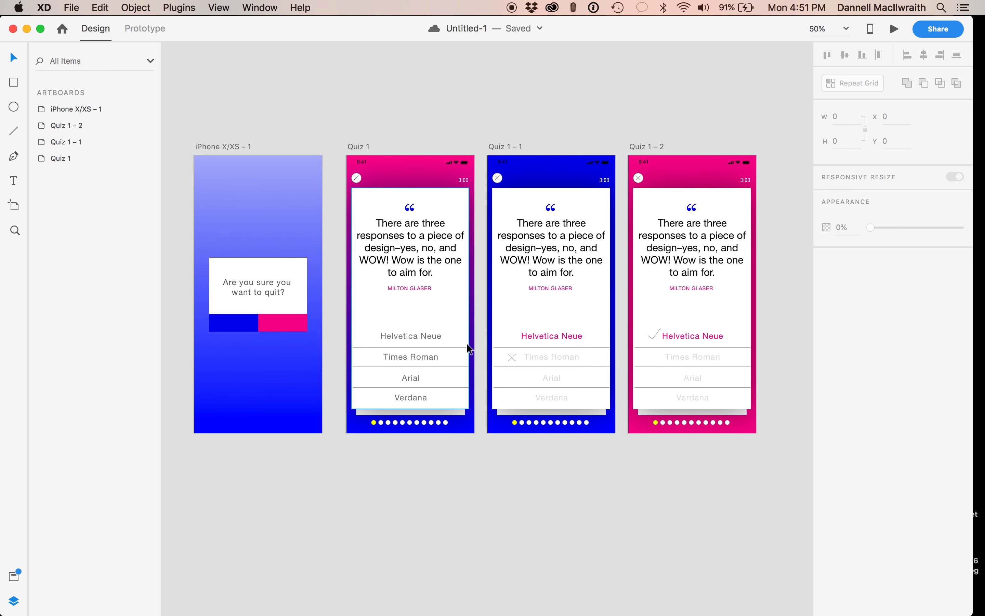
{"action": "double_click", "coordinate": [214, 146]}
{"action": "type", "text": "Overly"}
{"action": "key", "text": "Return"}
- Rename the blue answer artboard as "Quiz 1- Incorrect" and the pink one as "Quiz 1- Correct", and save the document
{"action": "double_click", "coordinate": [508, 145]}
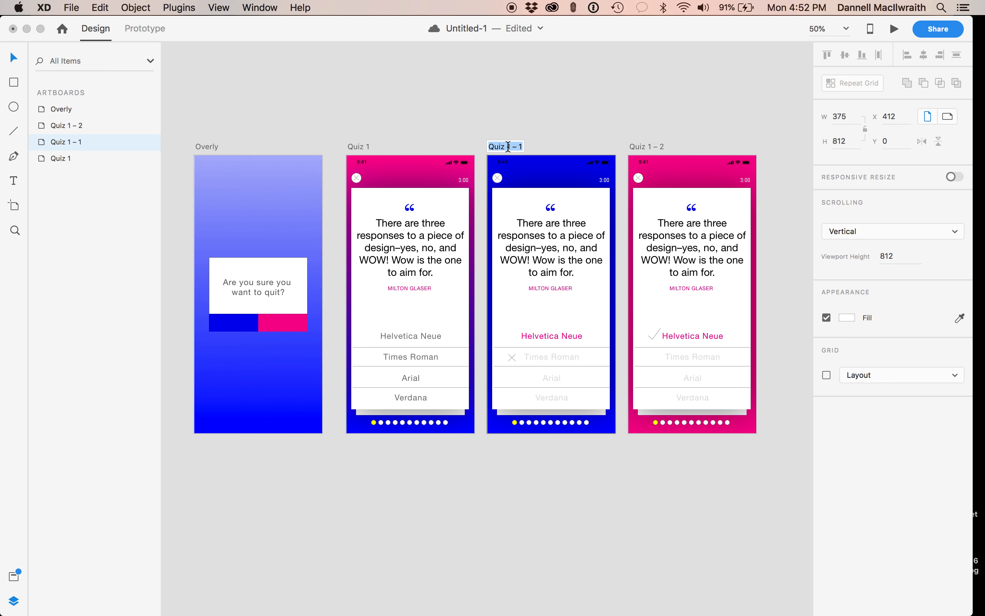
{"action": "type", "text": "Quiz 1- Incorrect"}
{"action": "key", "text": "Return"}
{"action": "double_click", "coordinate": [663, 146]}
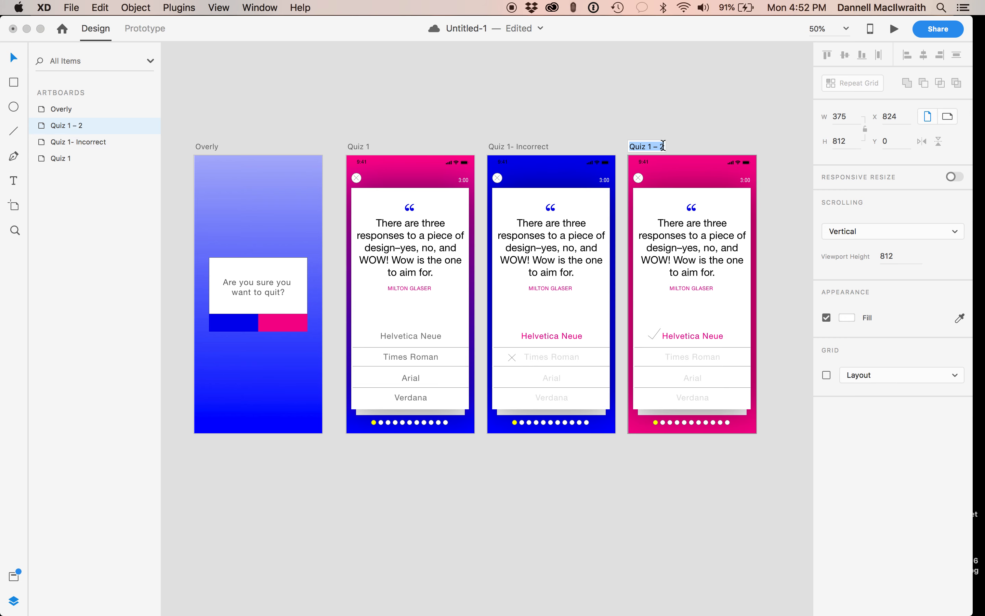
{"action": "type", "text": "Quiz 1- Correct"}
{"action": "key", "text": "Return"}
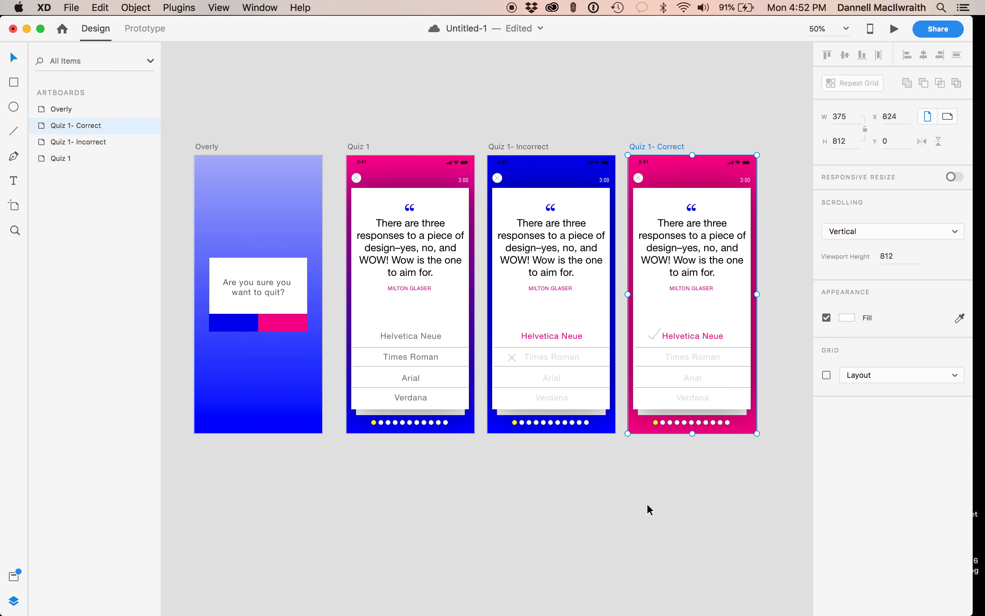
{"action": "key", "text": "super+s"}
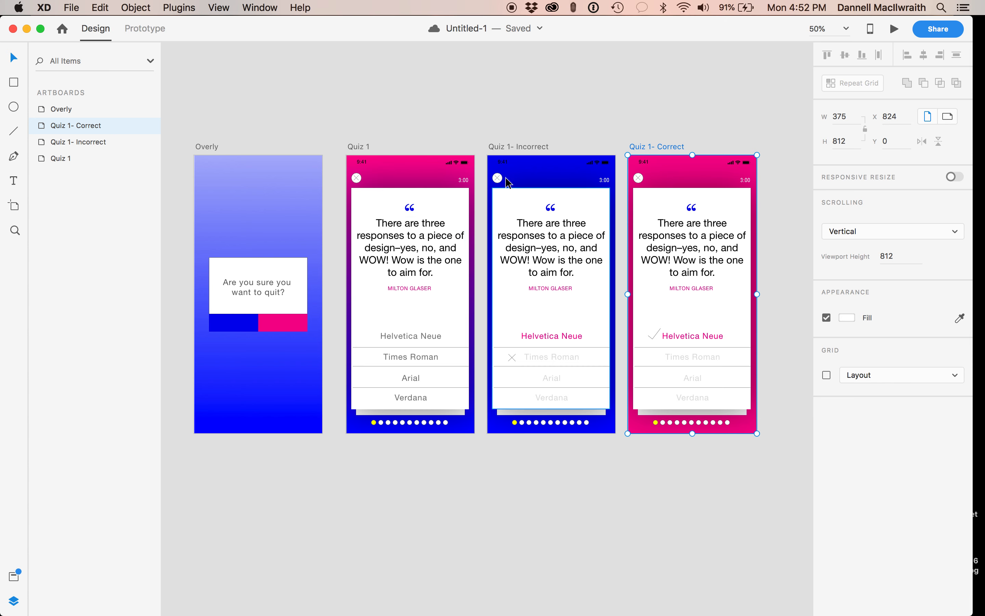
{"action": "left_click", "coordinate": [365, 77]}
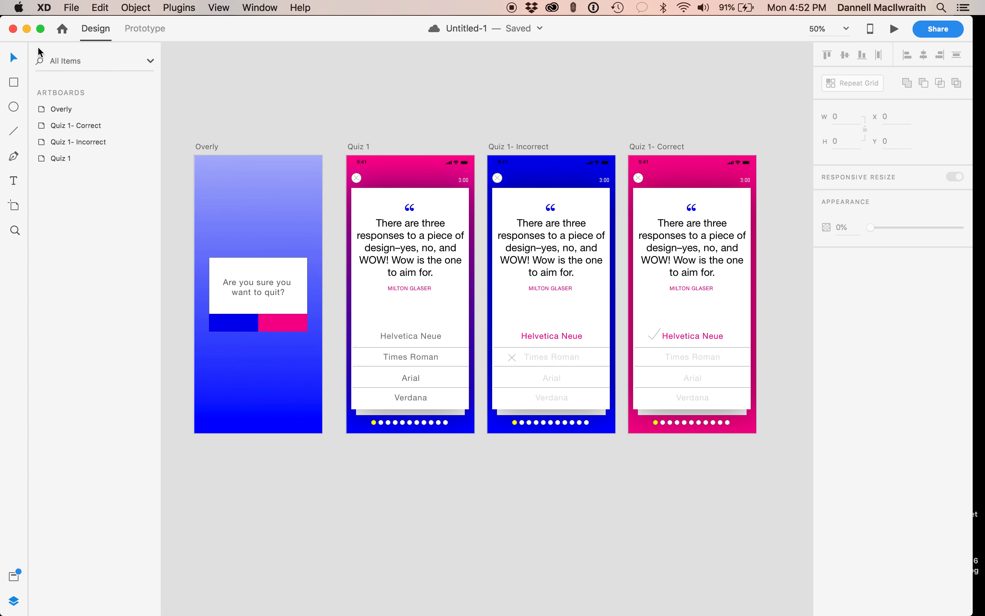
- Switch to prototyping, make the Quiz 1 artboard the home screen, and check the start screen in the preview
{"action": "left_click", "coordinate": [145, 29]}
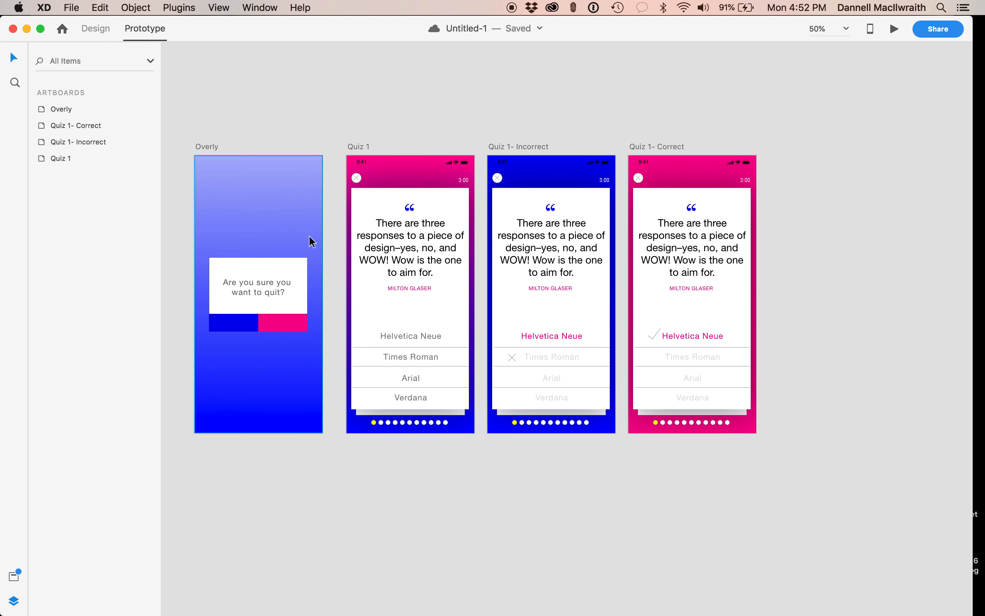
{"action": "left_click", "coordinate": [209, 145]}
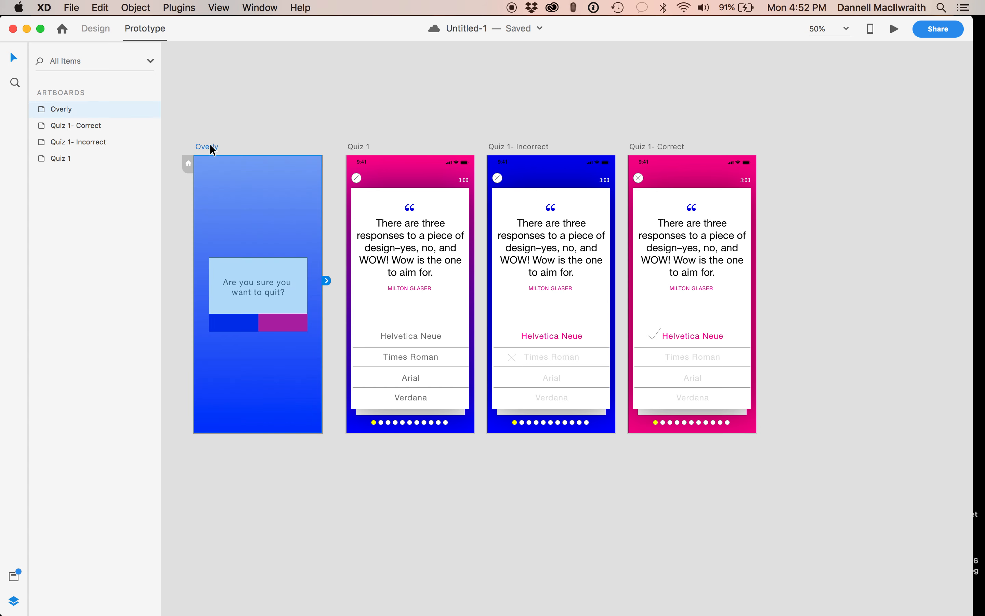
{"action": "left_click", "coordinate": [354, 102]}
{"action": "left_click", "coordinate": [363, 143]}
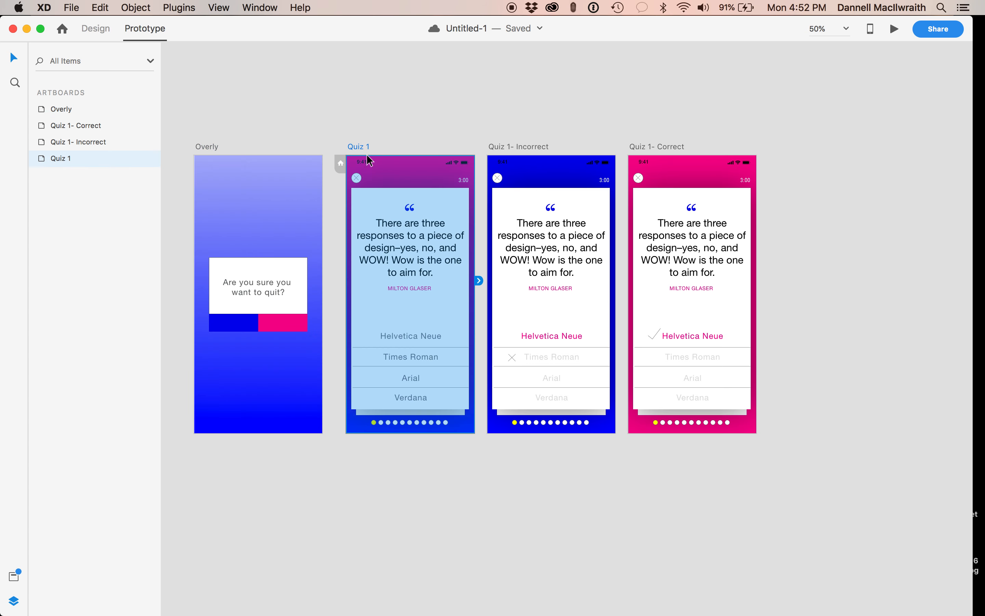
{"action": "left_click", "coordinate": [340, 165]}
{"action": "left_click", "coordinate": [894, 30]}
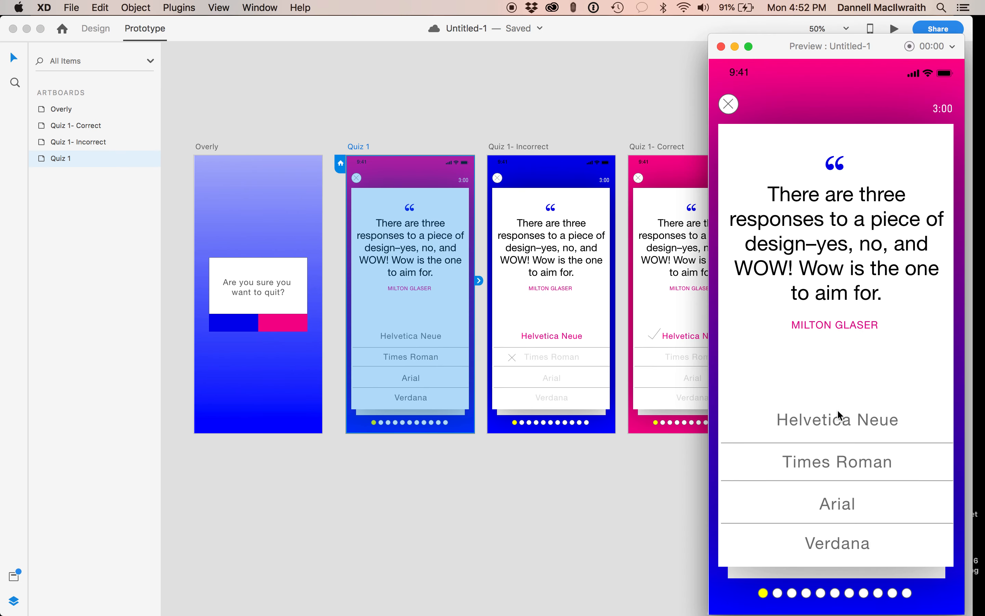
{"action": "left_click", "coordinate": [721, 47]}
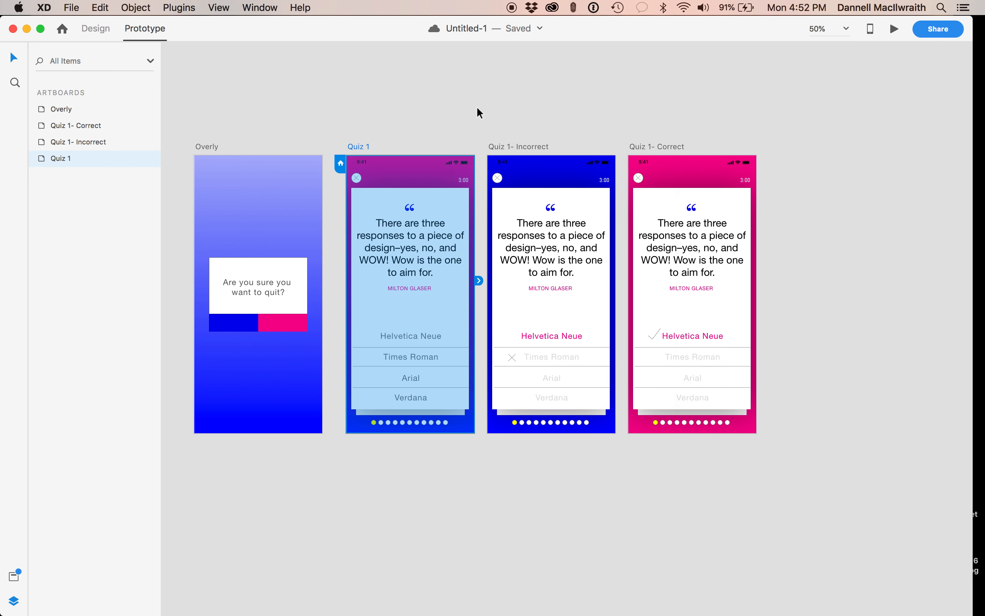
- Link the Helvetica Neue answer on the Quiz 1 artboard to the Quiz 1- Correct artboard
{"action": "left_click", "coordinate": [418, 333]}
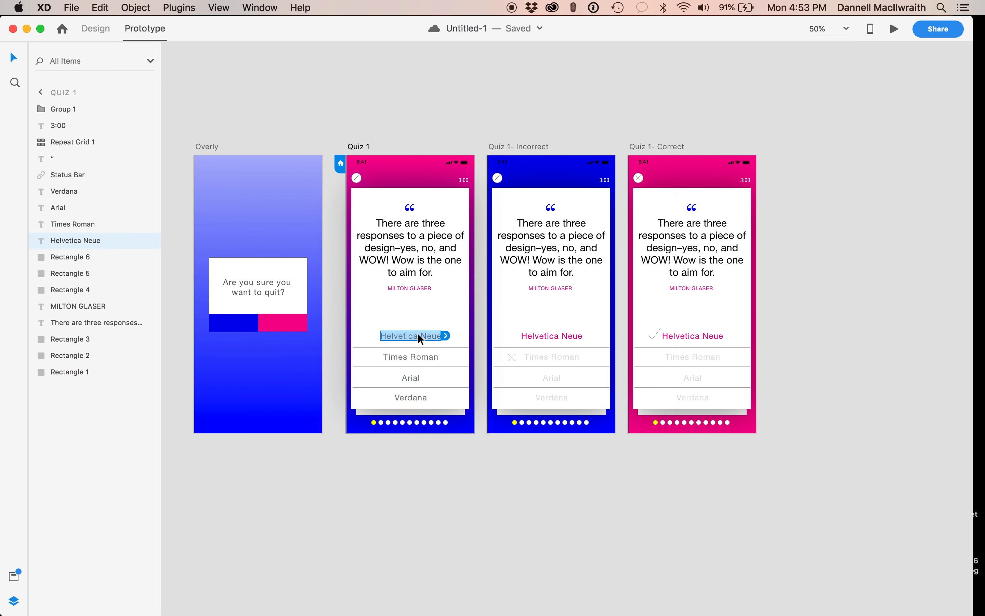
{"action": "left_click", "coordinate": [447, 335]}
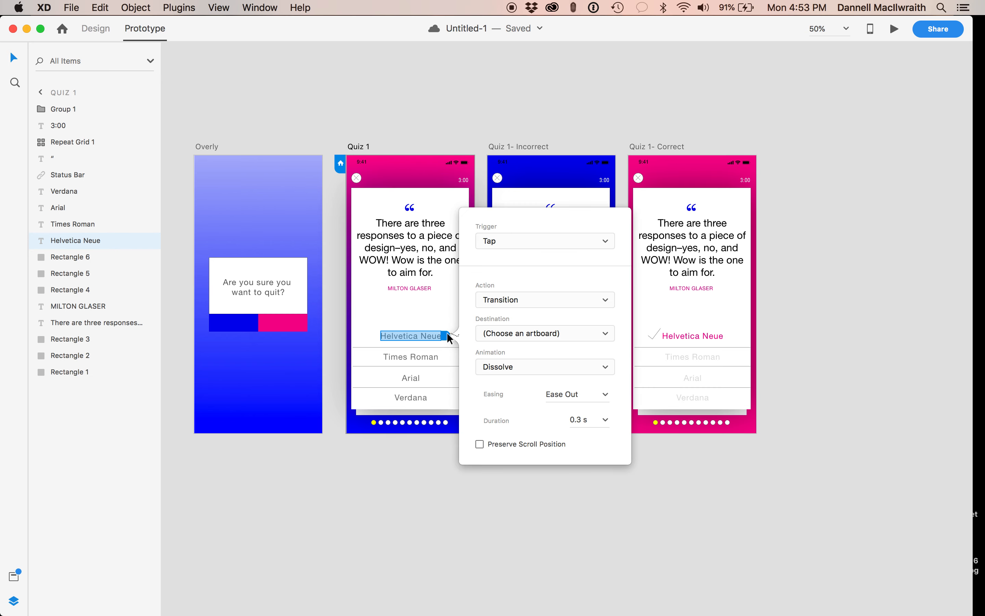
{"action": "left_click", "coordinate": [447, 335]}
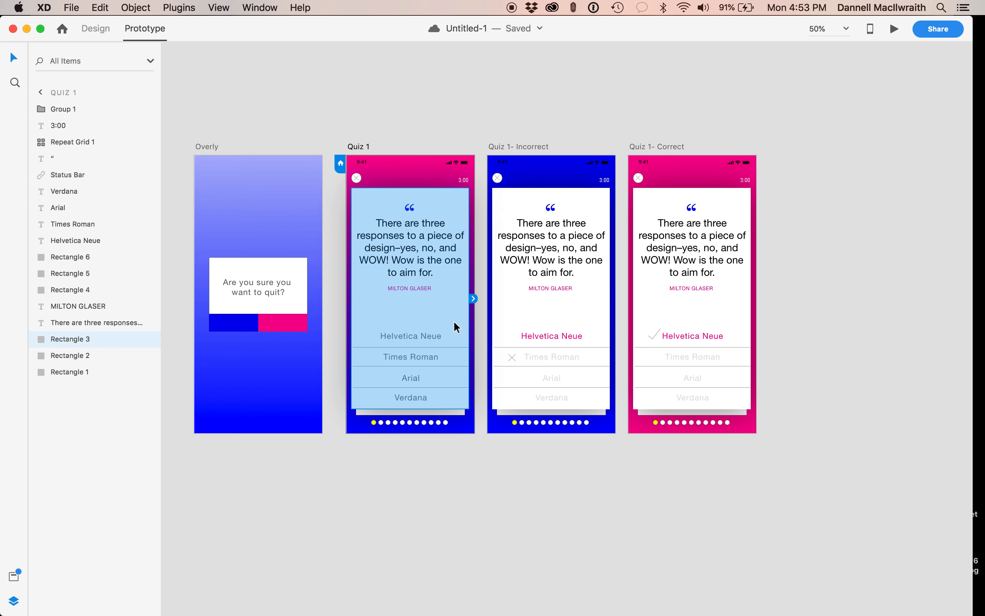
{"action": "left_click", "coordinate": [426, 453]}
{"action": "left_click", "coordinate": [437, 338]}
{"action": "left_click_drag", "start_coordinate": [445, 335], "coordinate": [686, 175]}
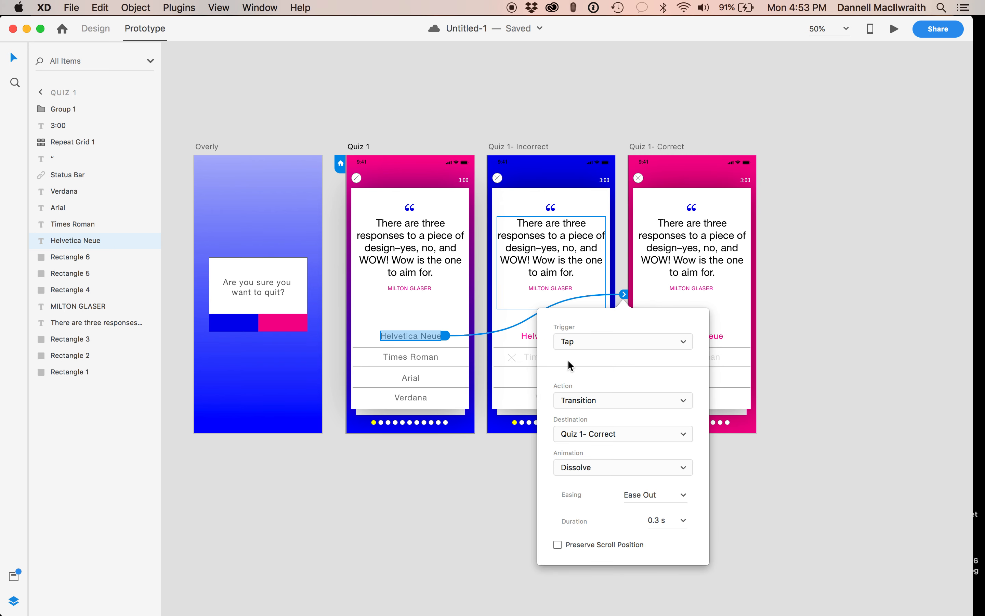
- Keep the Helvetica Neue link as a Tap-triggered Transition to Quiz 1- Correct and set its animation to Slide Right
{"action": "left_click", "coordinate": [590, 340]}
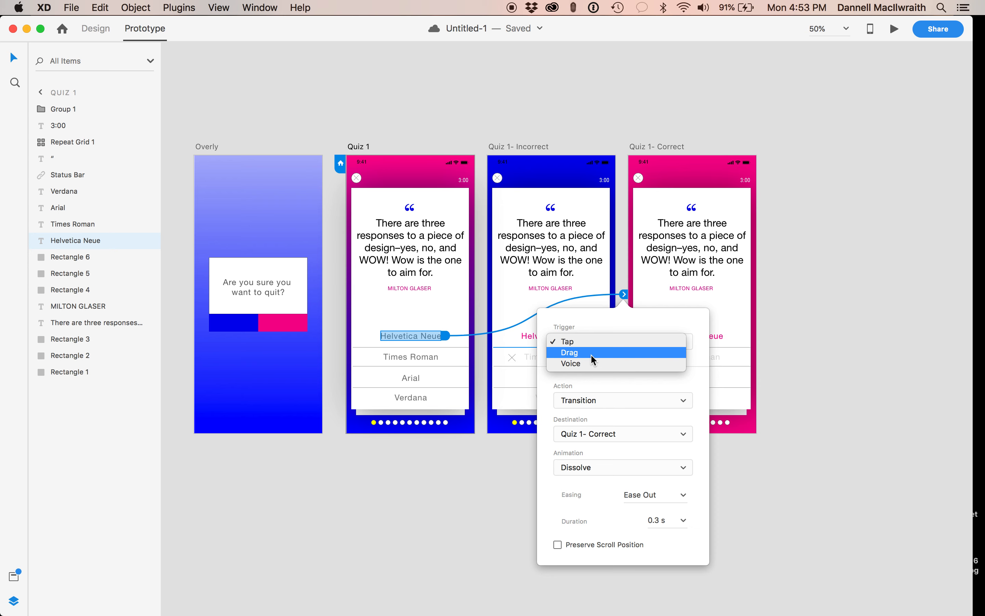
{"action": "left_click", "coordinate": [588, 340]}
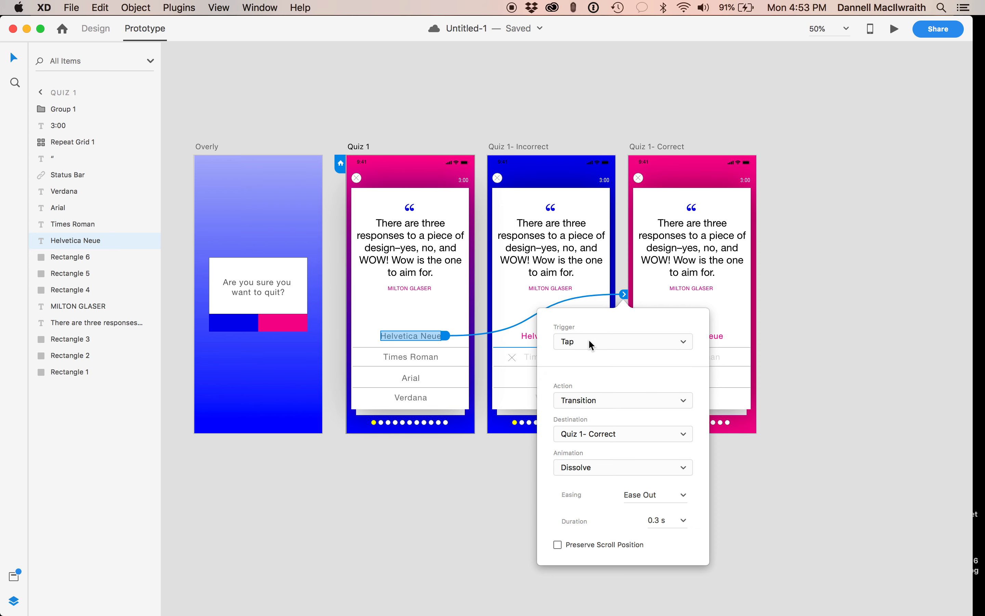
{"action": "left_click", "coordinate": [599, 400]}
{"action": "left_click", "coordinate": [599, 399]}
{"action": "left_click", "coordinate": [605, 433]}
{"action": "left_click", "coordinate": [605, 434]}
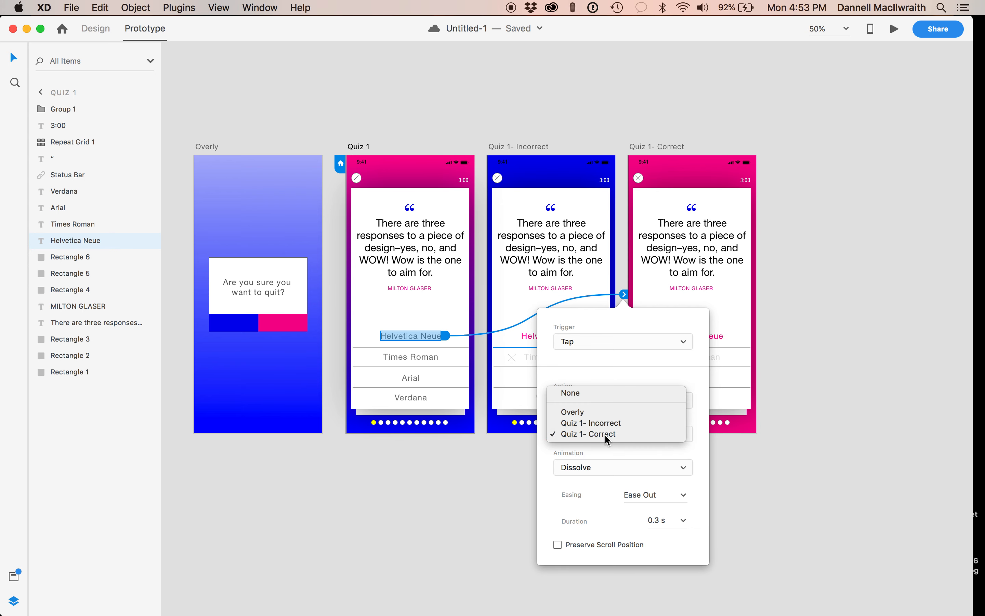
{"action": "left_click", "coordinate": [607, 466]}
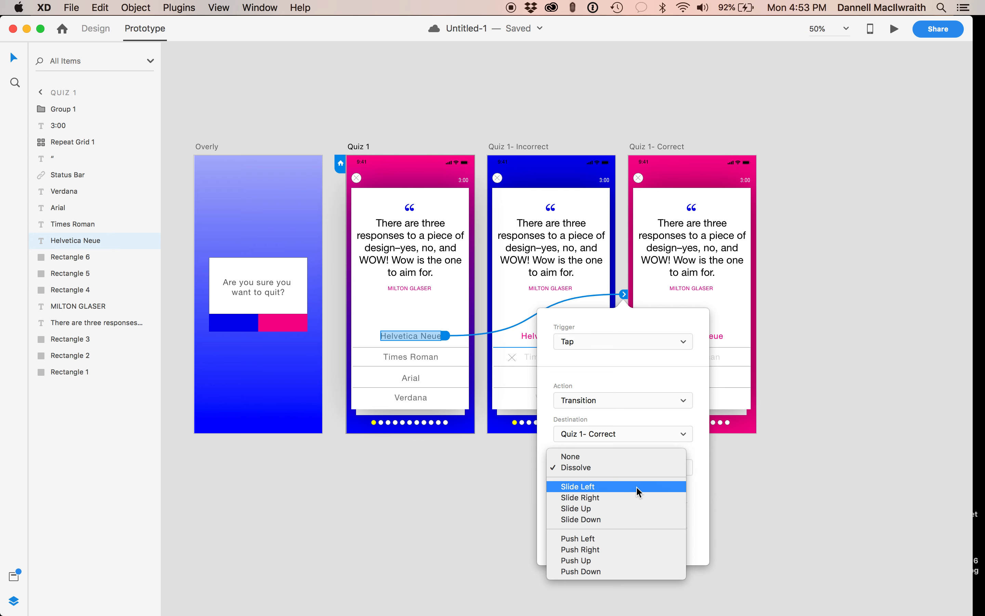
{"action": "left_click", "coordinate": [636, 498]}
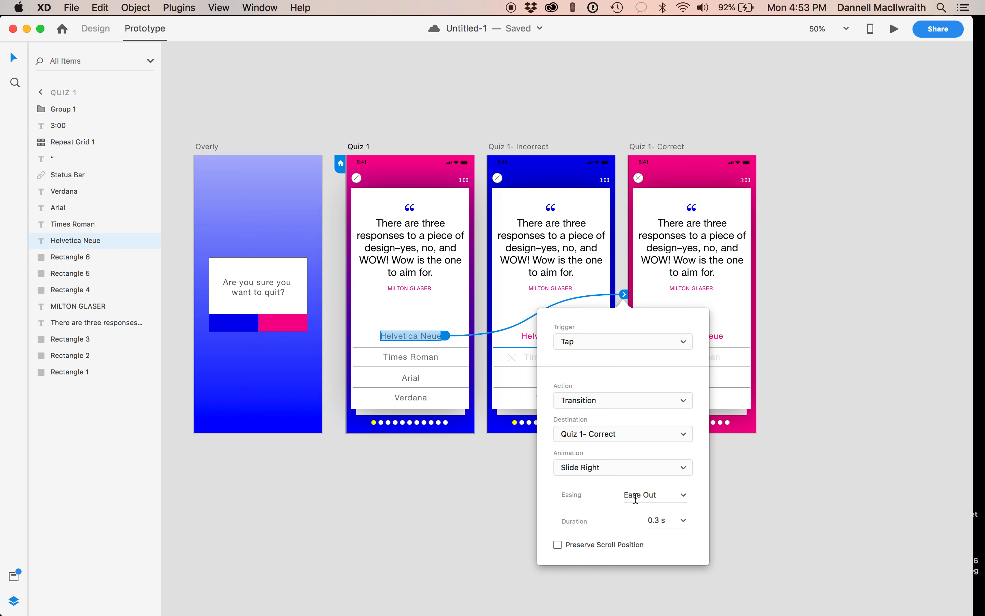
{"action": "key", "text": "Escape"}
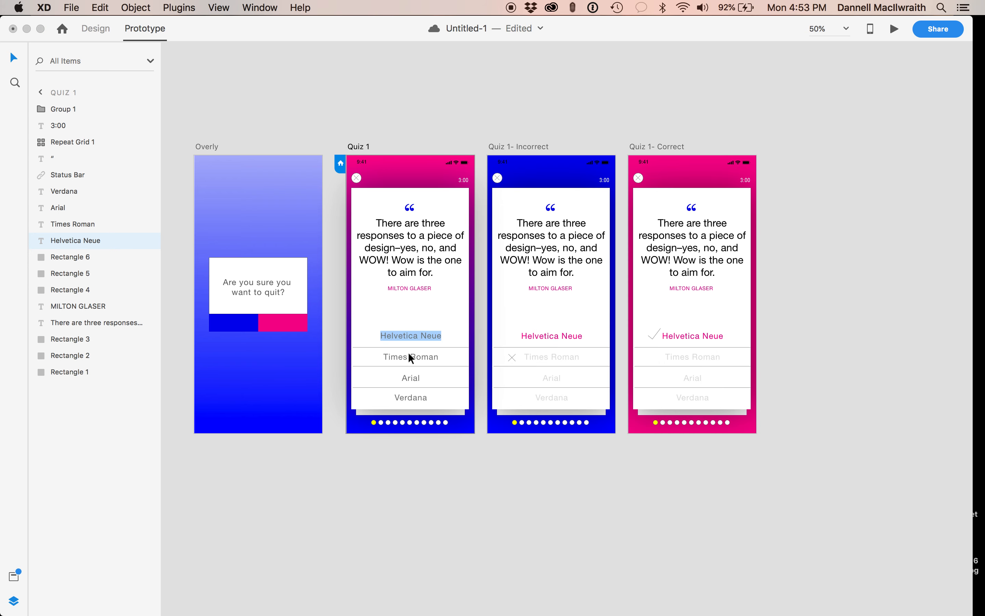
{"action": "left_click", "coordinate": [404, 378], "text": "shift"}
{"action": "left_click", "coordinate": [406, 399], "text": "shift"}
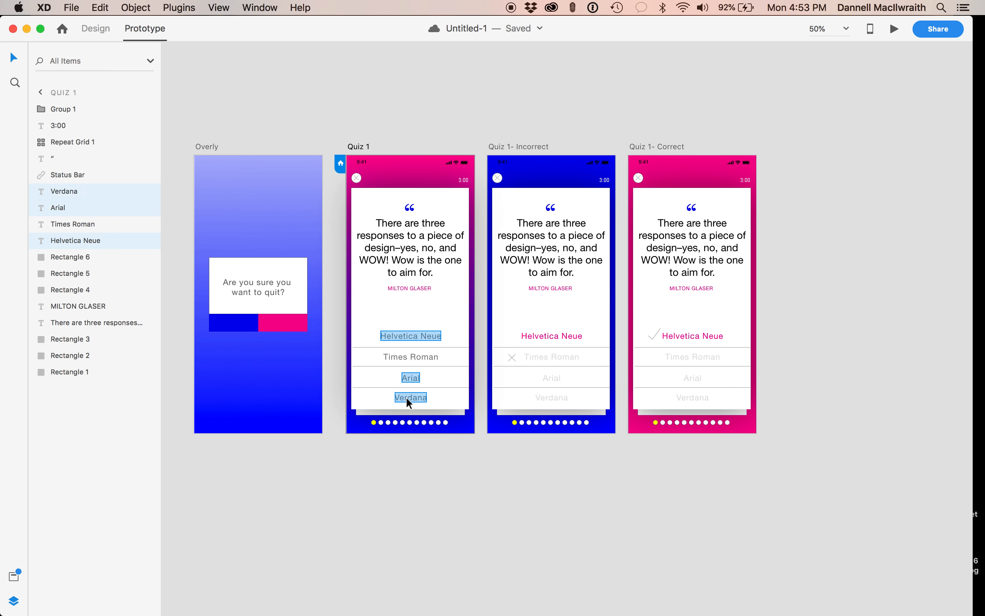
{"action": "left_click", "coordinate": [411, 358], "text": "shift"}
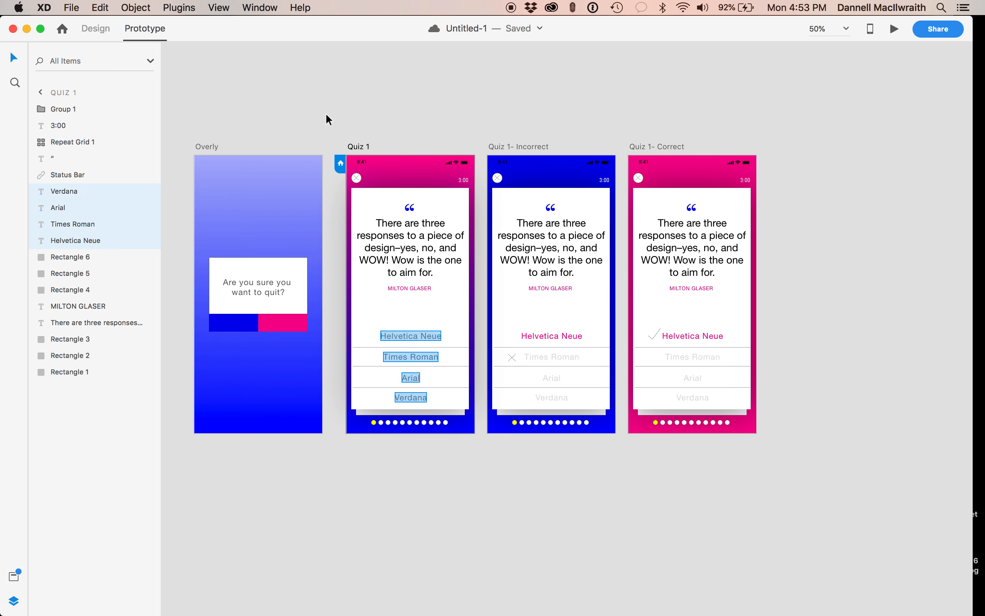
{"action": "left_click", "coordinate": [445, 496]}
{"action": "left_click", "coordinate": [421, 358]}
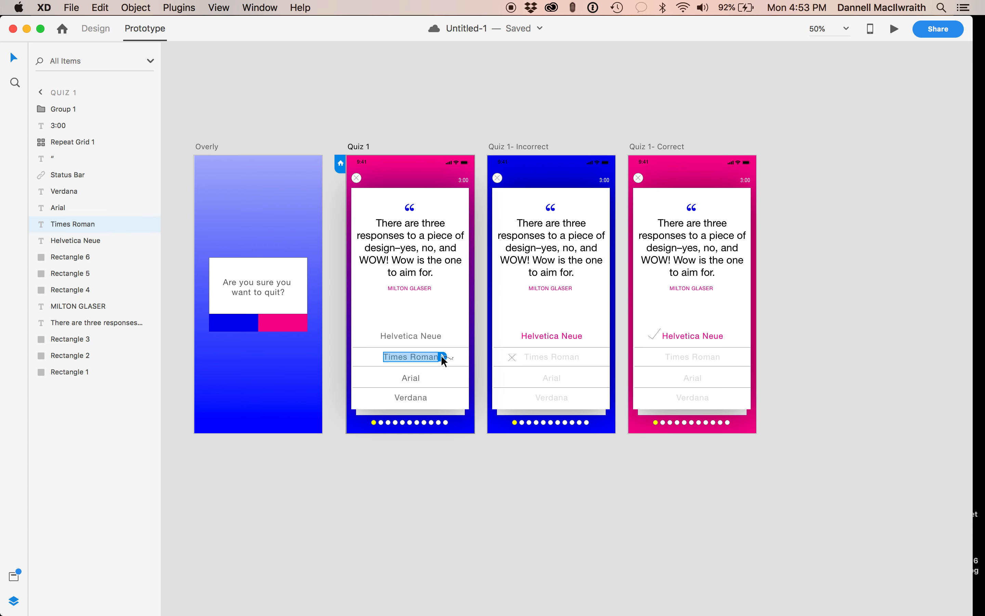
{"action": "left_click", "coordinate": [414, 378], "text": "shift"}
{"action": "left_click", "coordinate": [414, 398], "text": "shift"}
{"action": "left_click", "coordinate": [421, 485]}
- Link the Times Roman answer on Quiz 1 to the Quiz 1- Incorrect artboard with a Slide Left animation
{"action": "left_click", "coordinate": [423, 361]}
{"action": "left_click_drag", "start_coordinate": [443, 356], "coordinate": [528, 188]}
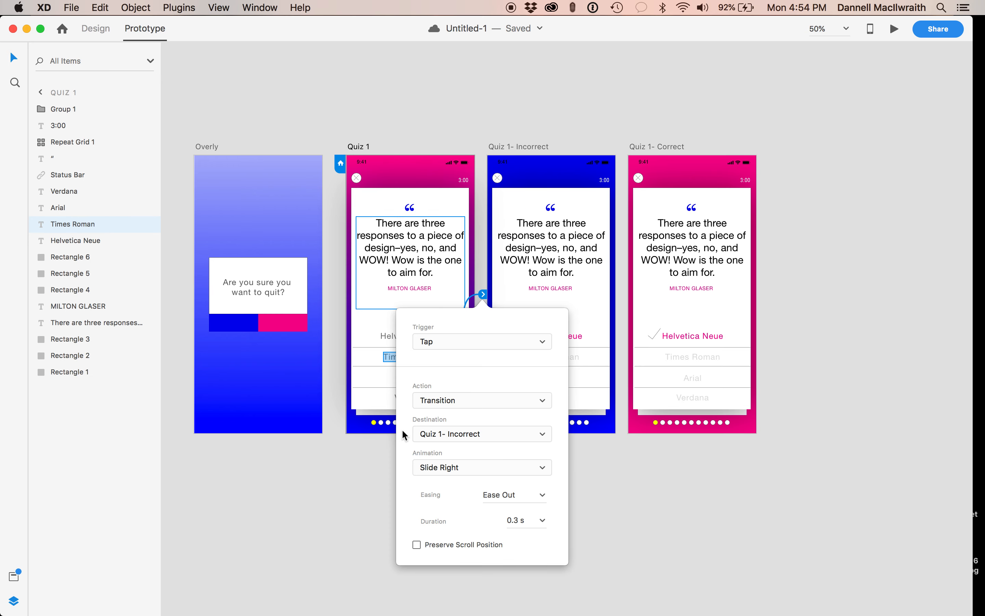
{"action": "left_click", "coordinate": [516, 471]}
{"action": "left_click", "coordinate": [511, 454]}
{"action": "left_click", "coordinate": [609, 513]}
- Try to link the Arial answer on Quiz 1 to the Quiz 1- Incorrect artboard
{"action": "left_click", "coordinate": [409, 380]}
{"action": "mouse_move", "coordinate": [425, 378]}
{"action": "left_mouse_down"}
{"action": "mouse_move", "coordinate": [482, 305]}
{"action": "mouse_move", "coordinate": [428, 376]}
{"action": "left_mouse_up"}
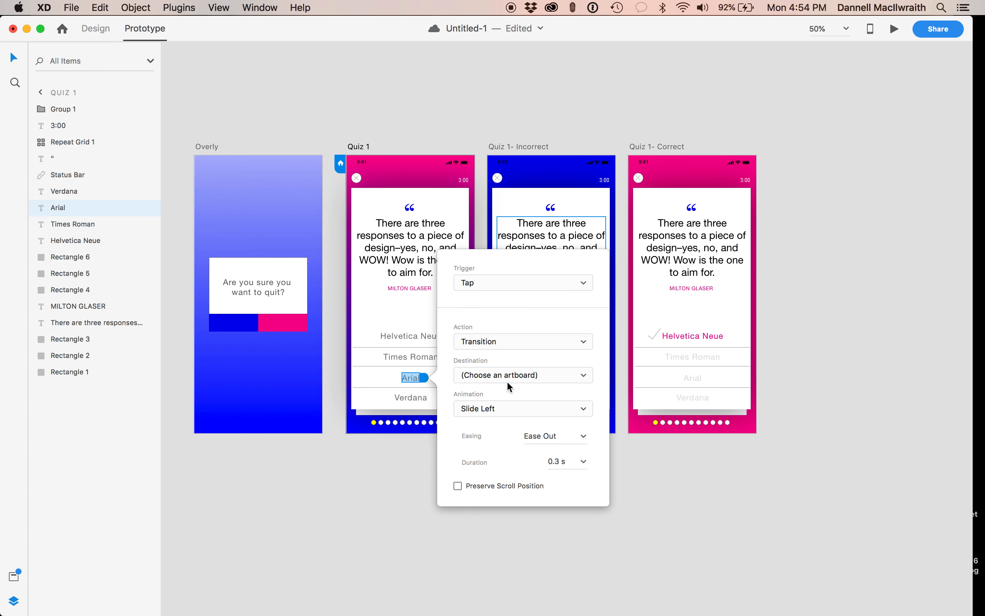
{"action": "left_click", "coordinate": [660, 504]}
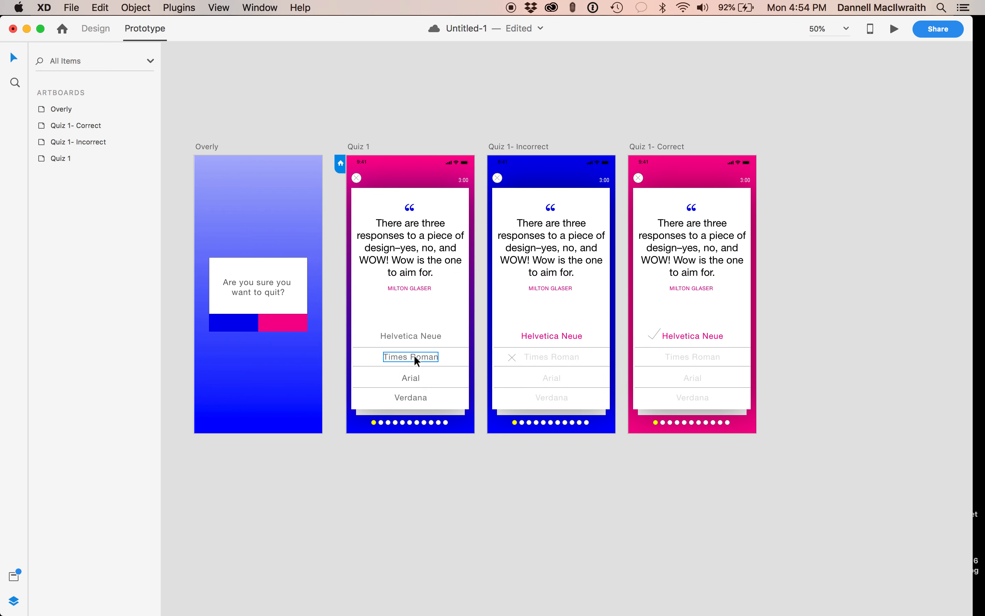
{"action": "left_click", "coordinate": [414, 375]}
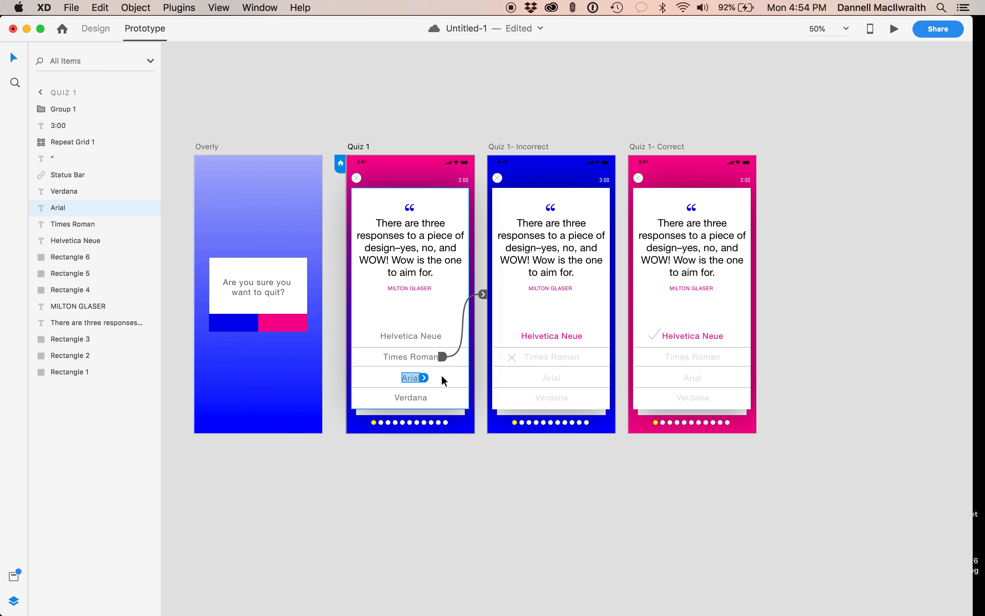
{"action": "left_click_drag", "start_coordinate": [424, 377], "coordinate": [502, 218]}
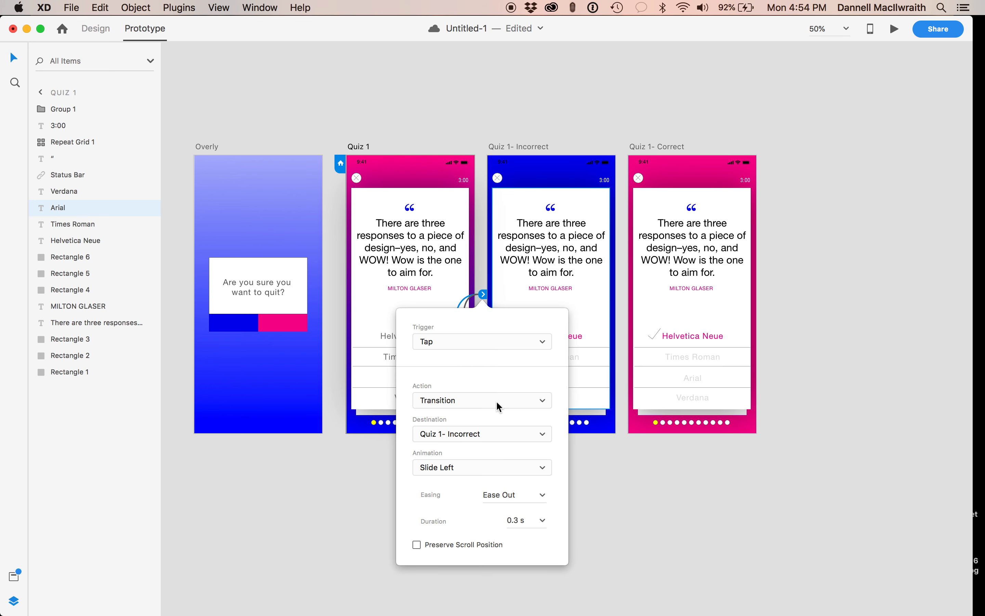
{"action": "key", "text": "super+z"}
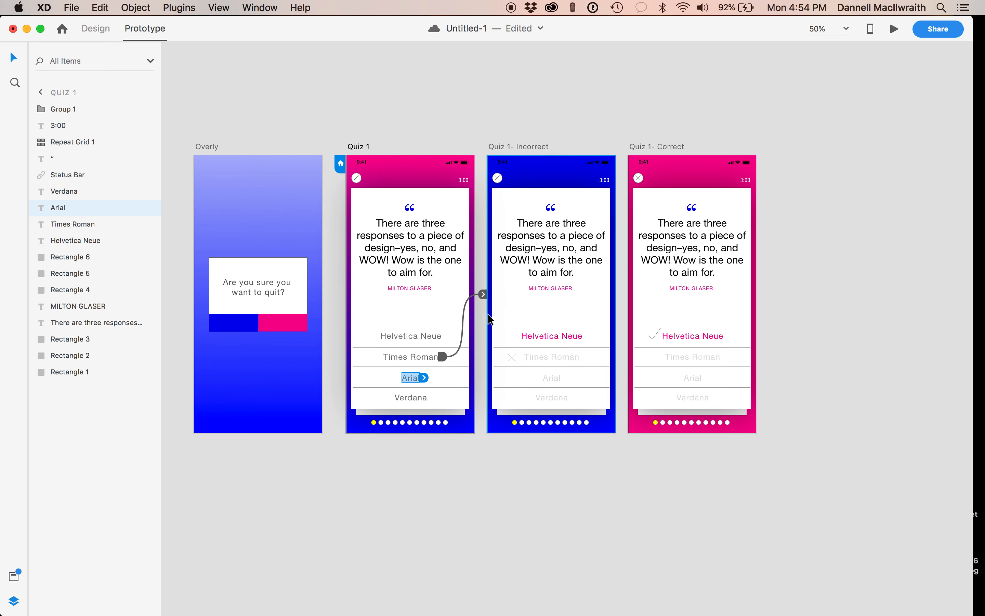
- Link the Verdana answer on Quiz 1 to the Quiz 1- Incorrect artboard
{"action": "left_click_drag", "start_coordinate": [434, 397], "coordinate": [534, 169]}
{"action": "left_click", "coordinate": [648, 504]}
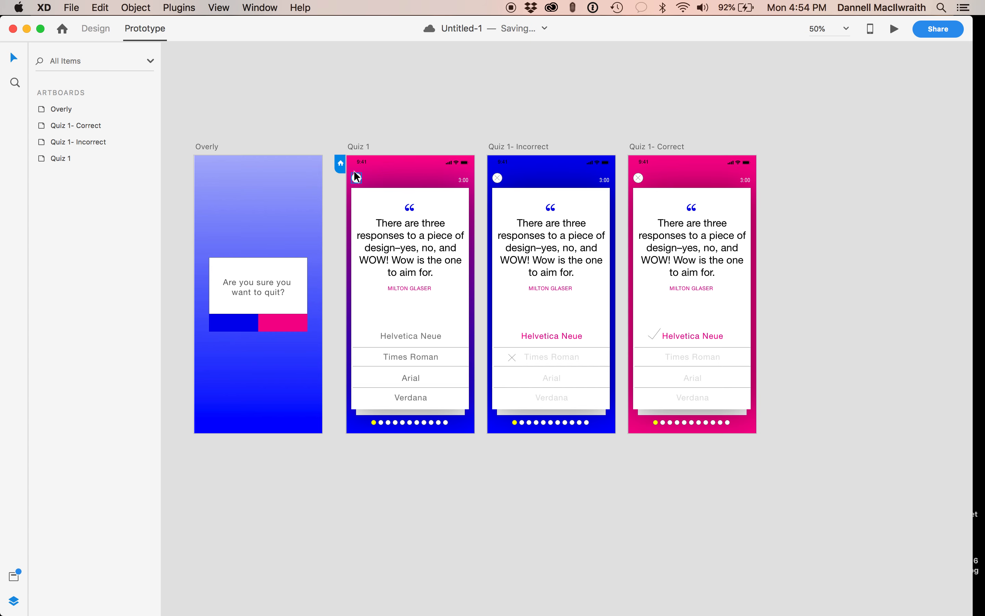
- Link the close icon on Quiz 1 to the Overly artboard as an Overlay with a Dissolve animation
{"action": "left_click", "coordinate": [360, 178]}
{"action": "left_click_drag", "start_coordinate": [366, 178], "coordinate": [265, 214]}
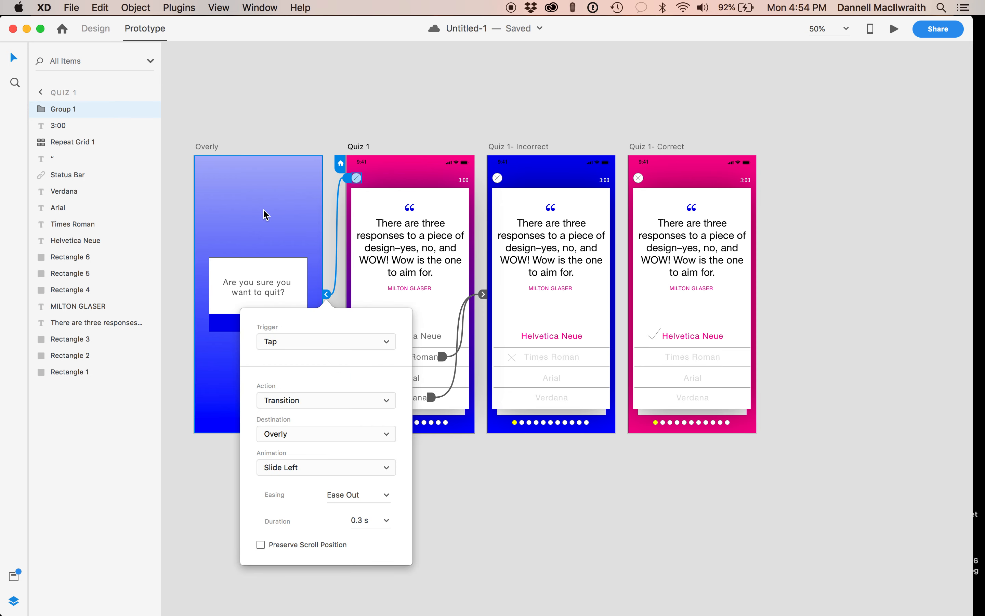
{"action": "left_click", "coordinate": [314, 402]}
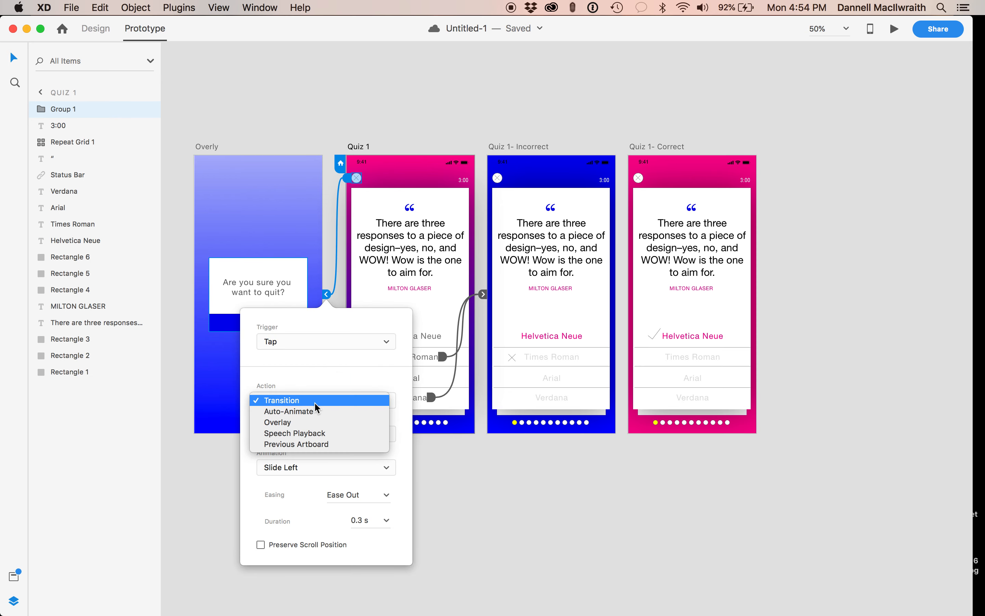
{"action": "left_click", "coordinate": [308, 423]}
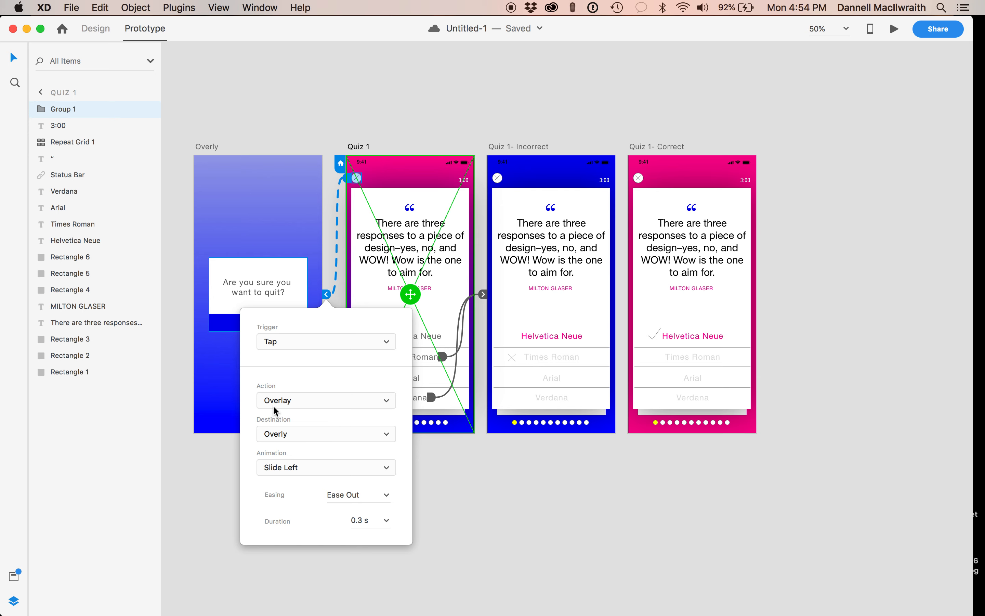
{"action": "left_click", "coordinate": [308, 468]}
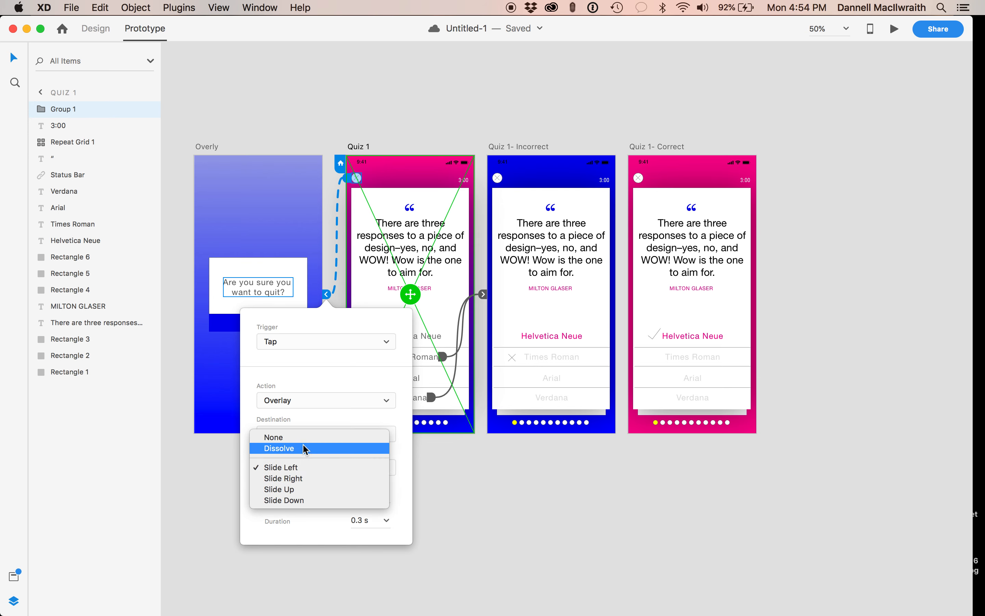
{"action": "left_click", "coordinate": [303, 444]}
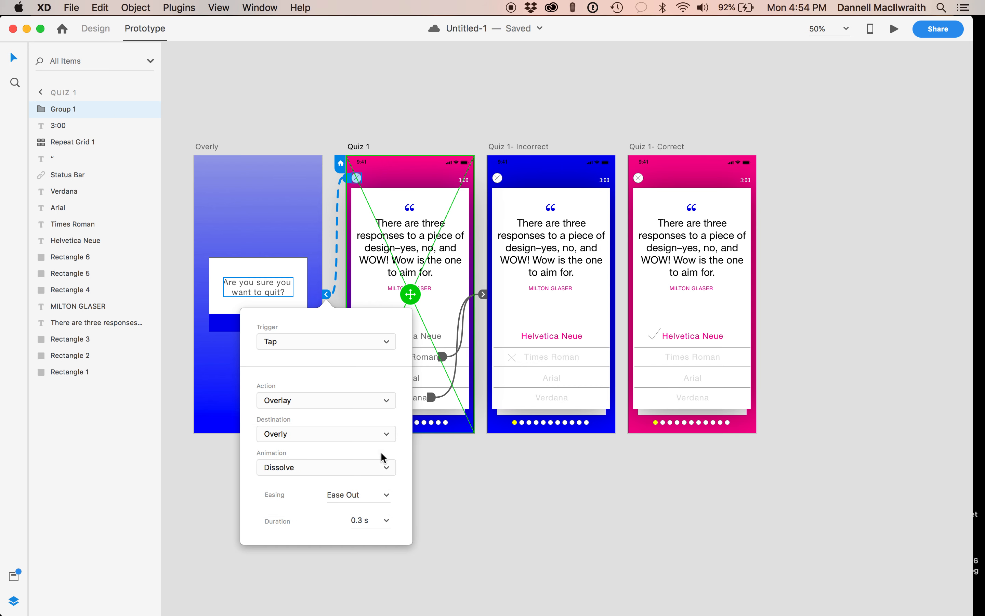
{"action": "left_click", "coordinate": [499, 499]}
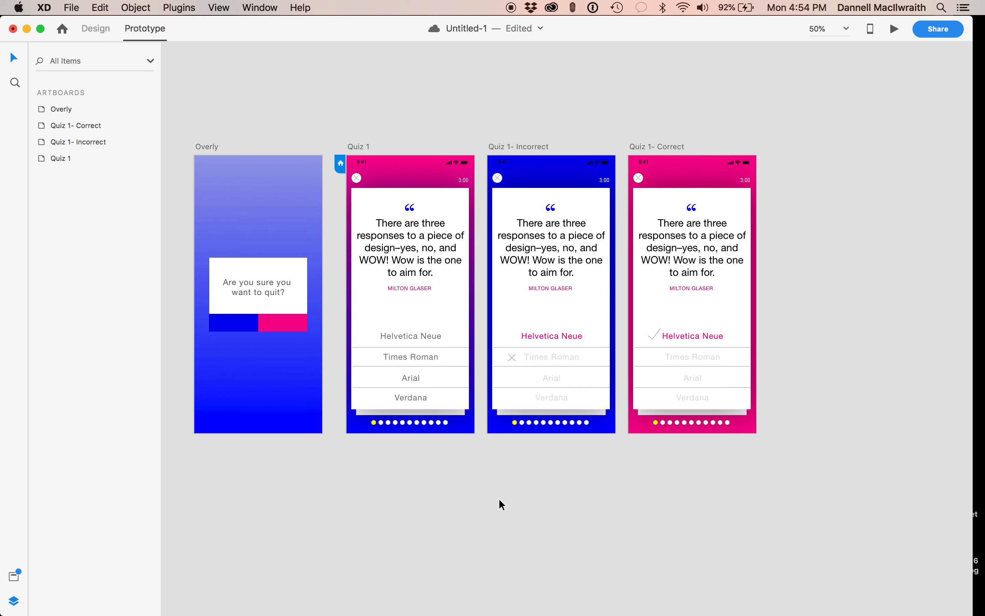
- Link the close icon on Quiz 1- Incorrect to the Overly artboard as a Dissolve overlay
{"action": "left_click", "coordinate": [498, 178]}
{"action": "left_click", "coordinate": [508, 179]}
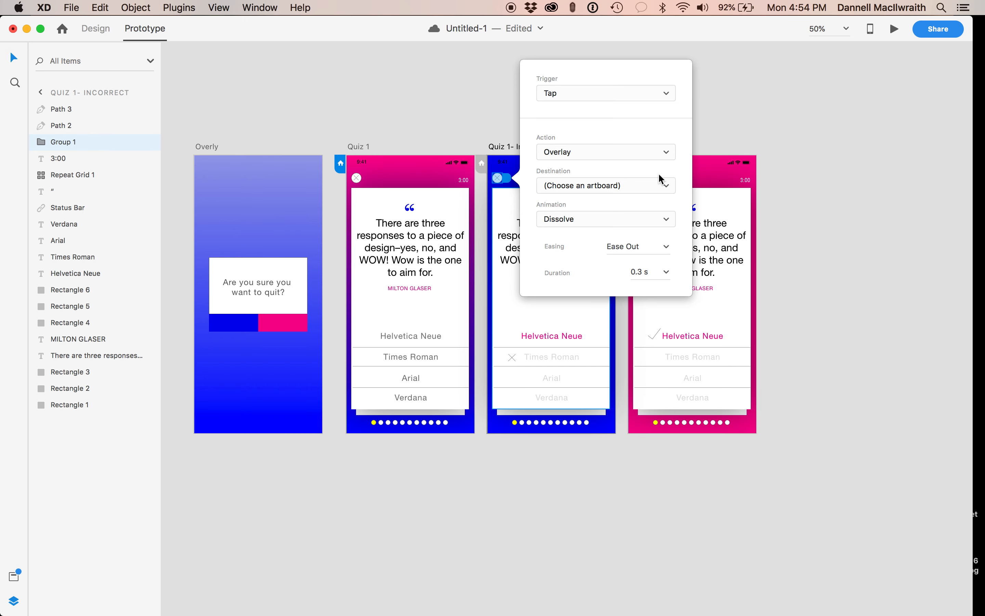
{"action": "left_click", "coordinate": [462, 103]}
{"action": "left_click", "coordinate": [499, 178]}
{"action": "left_click_drag", "start_coordinate": [506, 180], "coordinate": [236, 214]}
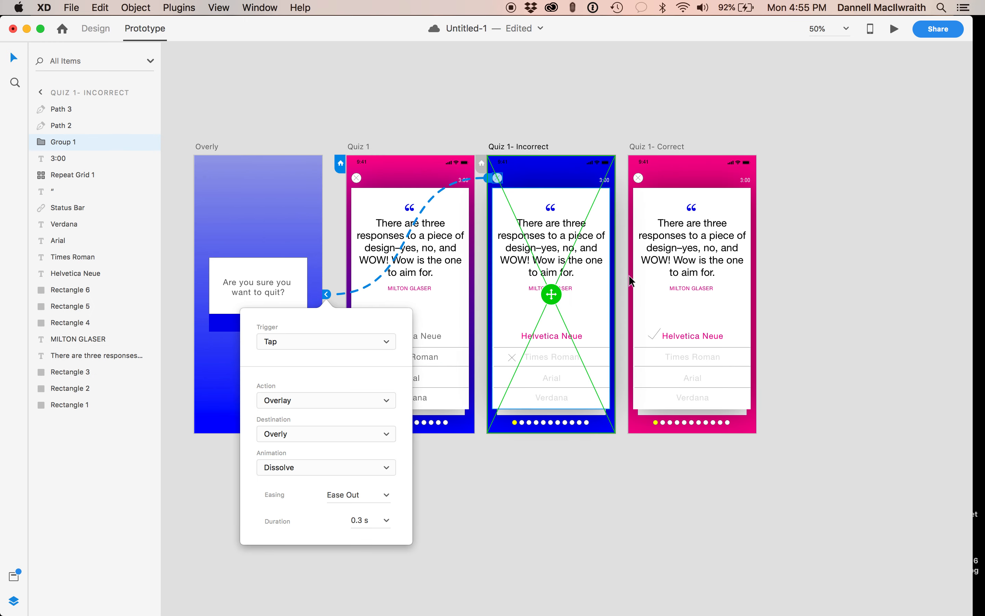
- Link the close icon on Quiz 1- Correct to the Overly artboard as a Dissolve overlay
{"action": "left_click", "coordinate": [639, 178]}
{"action": "left_click_drag", "start_coordinate": [648, 176], "coordinate": [291, 198]}
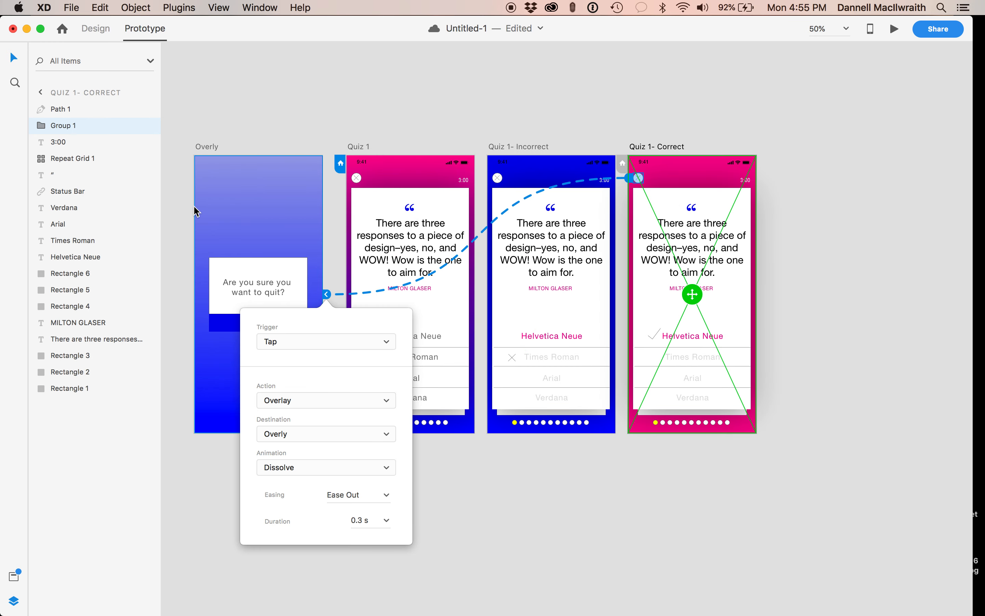
{"action": "left_click", "coordinate": [348, 137]}
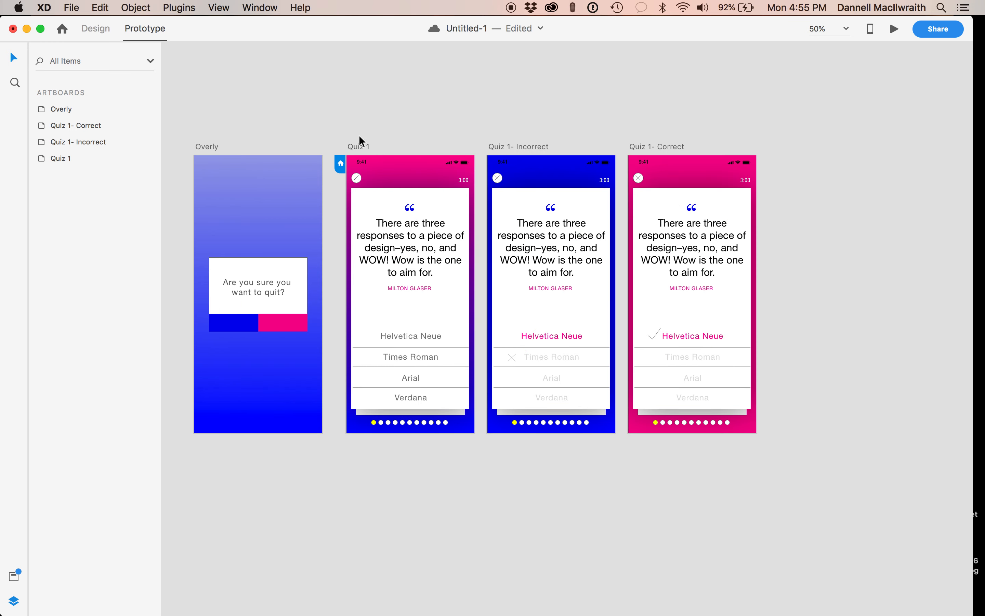
- Preview the prototype starting from the Quiz 1 artboard, and close the preview
{"action": "left_click", "coordinate": [358, 147]}
{"action": "left_click", "coordinate": [894, 28]}
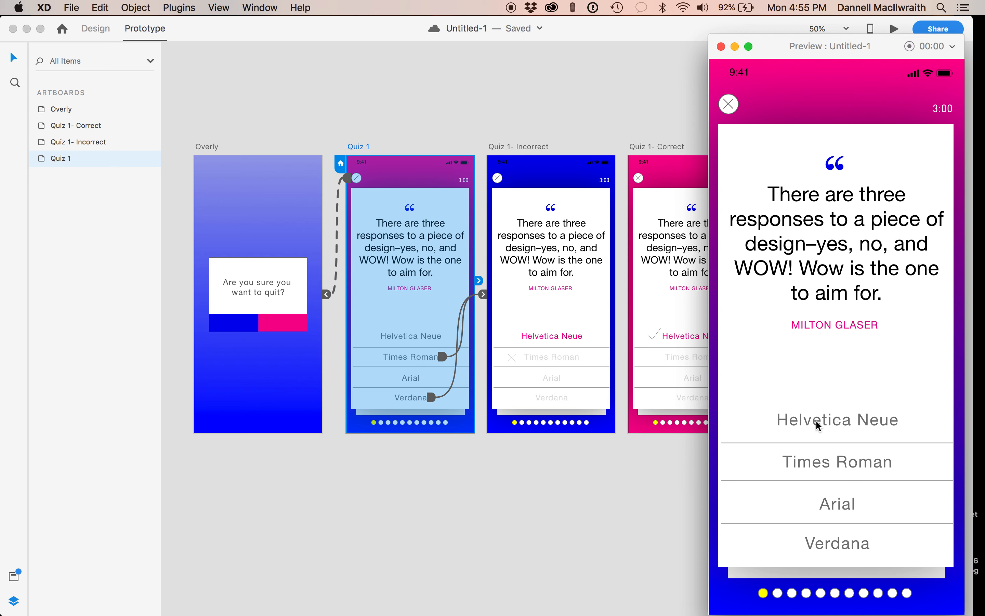
{"action": "left_click", "coordinate": [465, 536]}
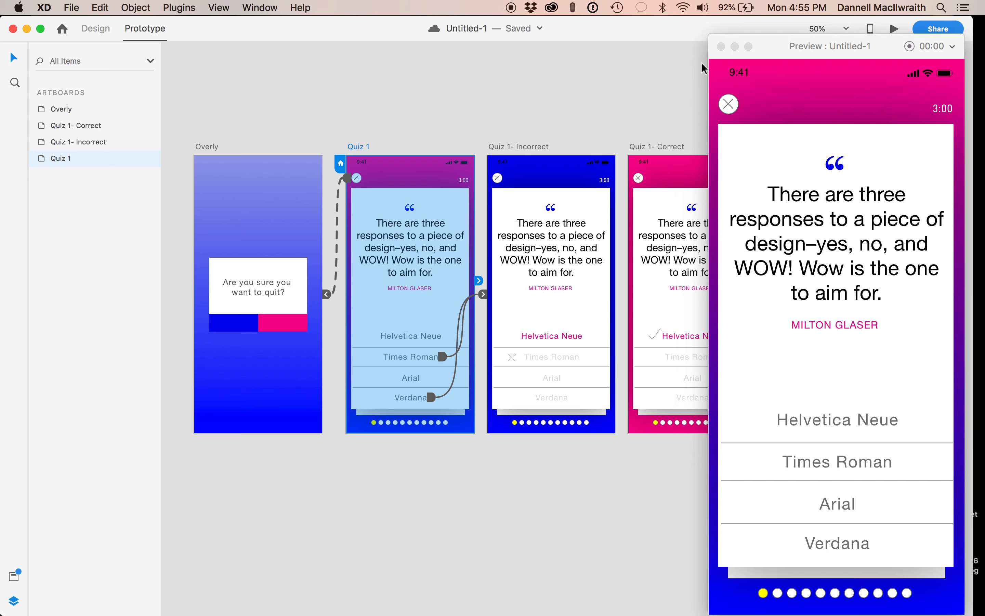
{"action": "left_click", "coordinate": [720, 46]}
- Link the Helvetica Neue answer on Quiz 1 to Quiz 1- Correct as a Transition with a Slide Right animation
{"action": "left_click", "coordinate": [435, 336]}
{"action": "left_click_drag", "start_coordinate": [446, 335], "coordinate": [688, 184]}
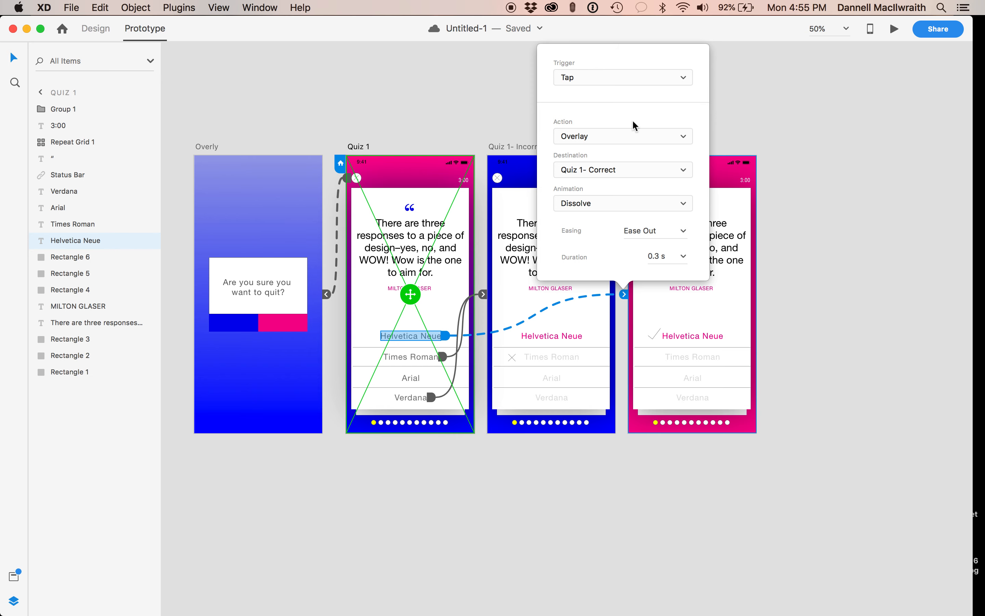
{"action": "left_click", "coordinate": [635, 136]}
{"action": "left_click", "coordinate": [629, 114]}
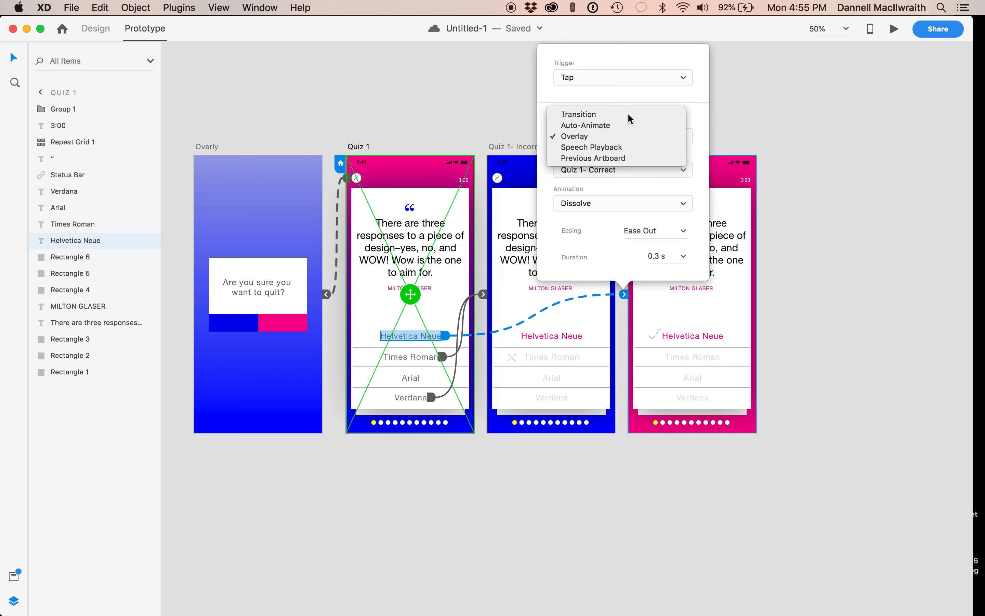
{"action": "left_click", "coordinate": [594, 466]}
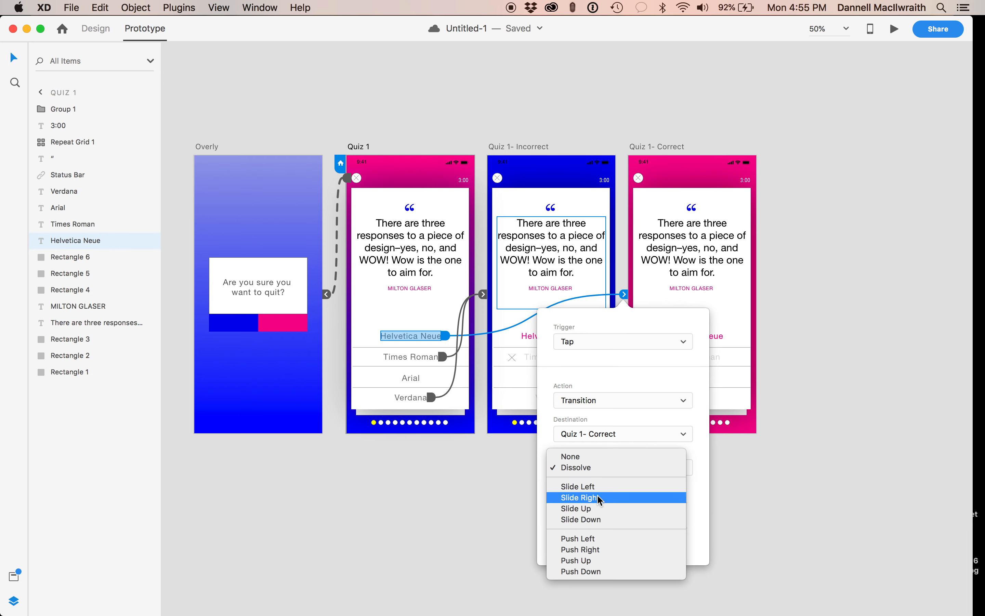
{"action": "left_click", "coordinate": [597, 497]}
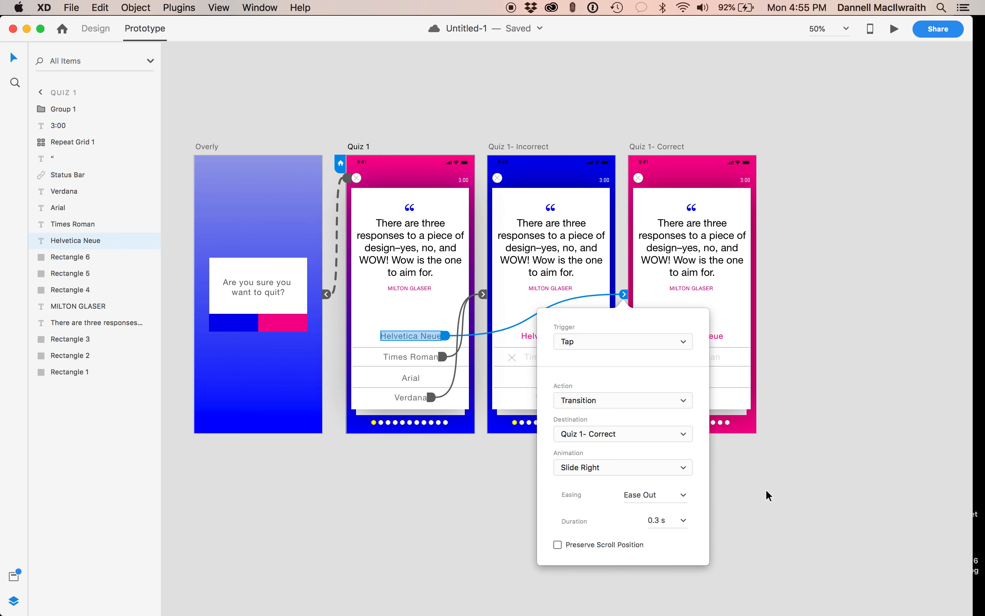
{"action": "left_click", "coordinate": [767, 489]}
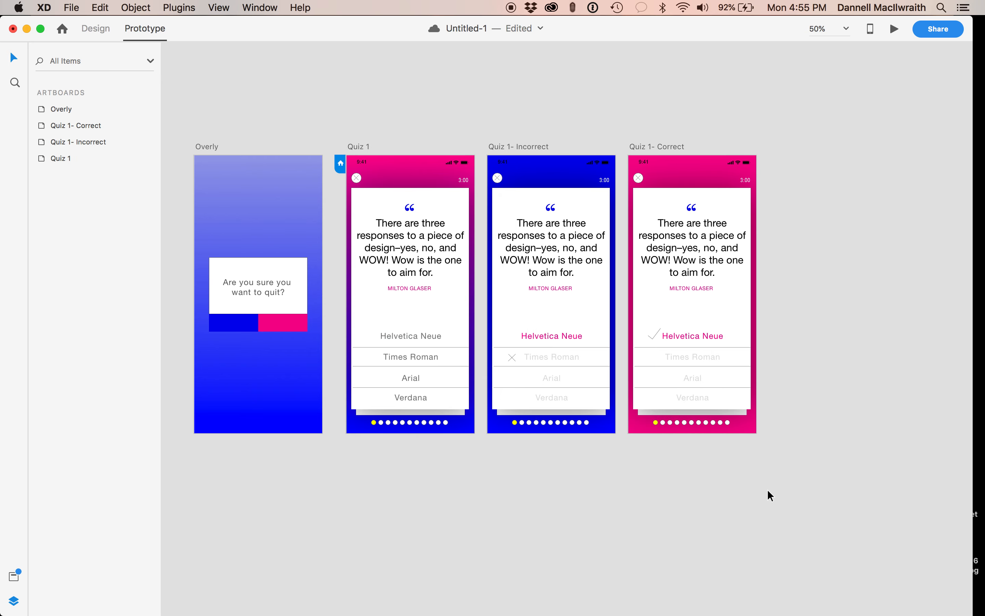
- Preview the prototype, testing the Helvetica Neue answer and opening and dismissing the quit overlay from the close icon
{"action": "left_click", "coordinate": [893, 28]}
{"action": "left_click", "coordinate": [831, 423]}
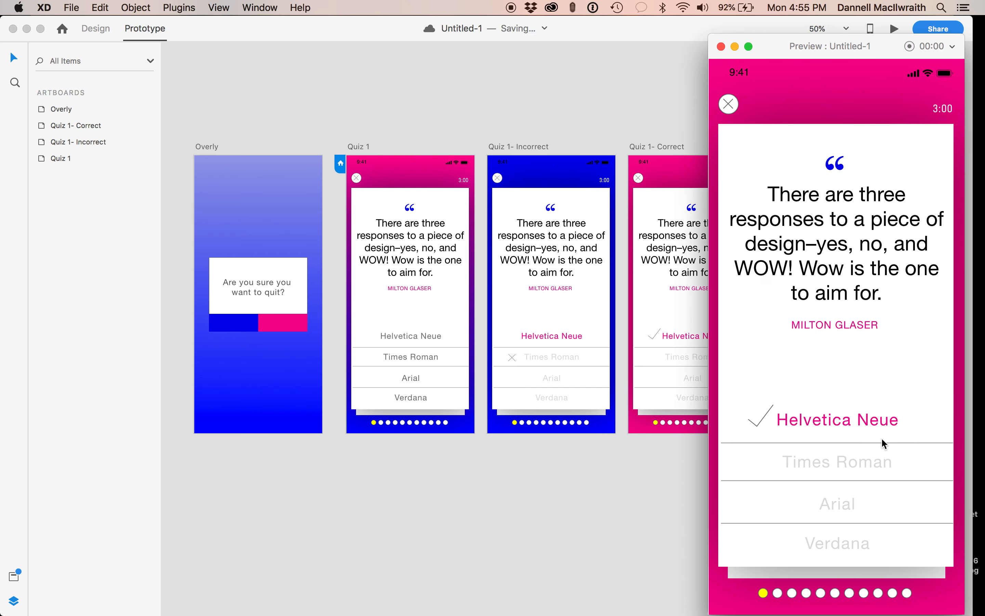
{"action": "left_click", "coordinate": [729, 105]}
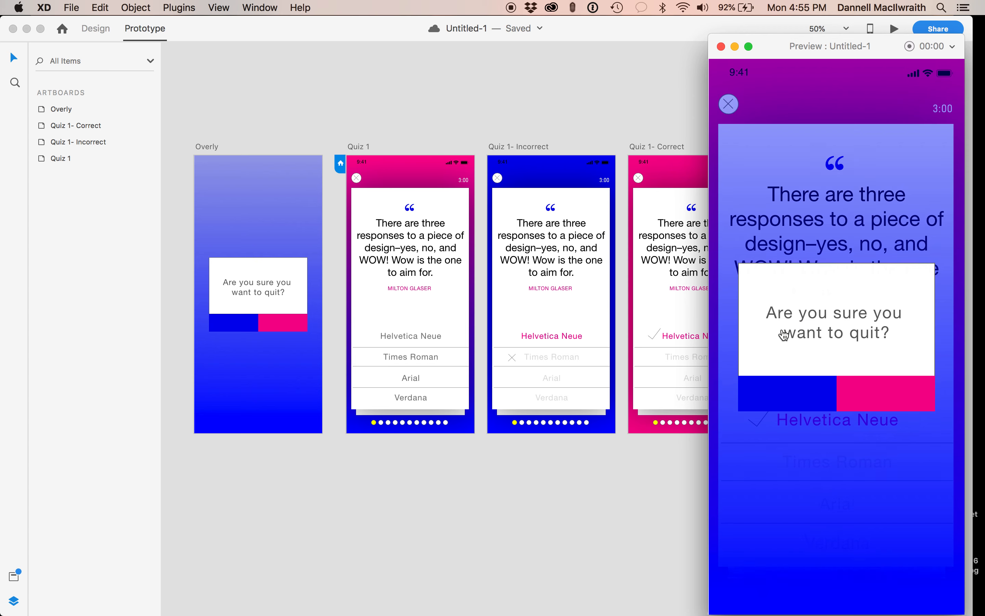
{"action": "left_click", "coordinate": [840, 171]}
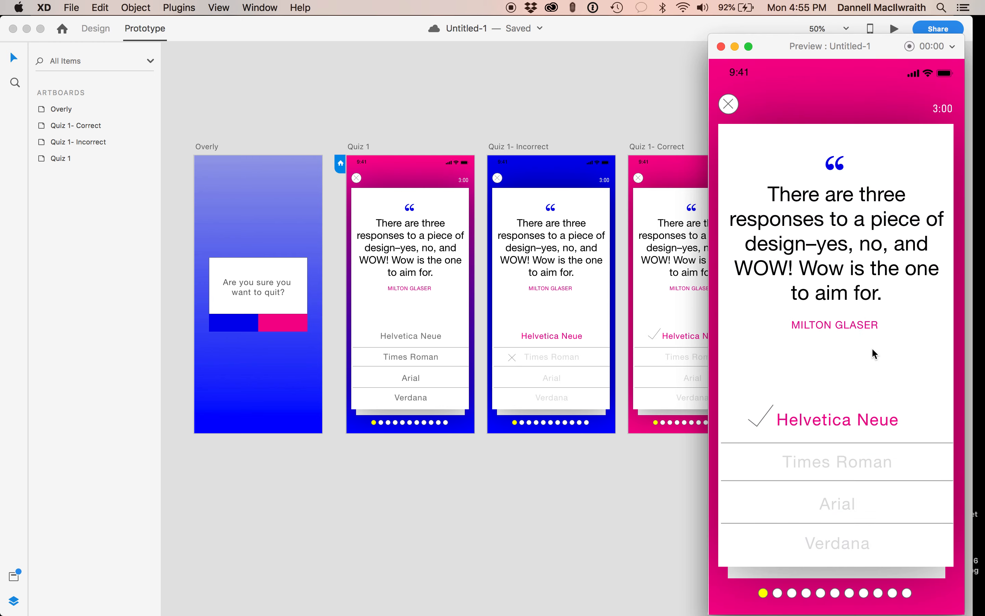
{"action": "left_click", "coordinate": [739, 116]}
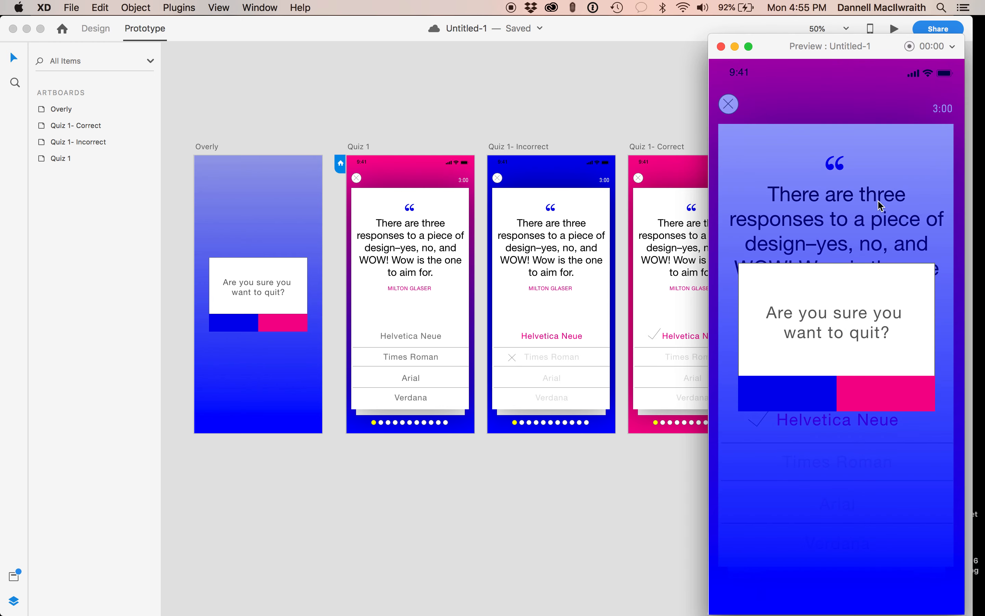
{"action": "left_click", "coordinate": [879, 204]}
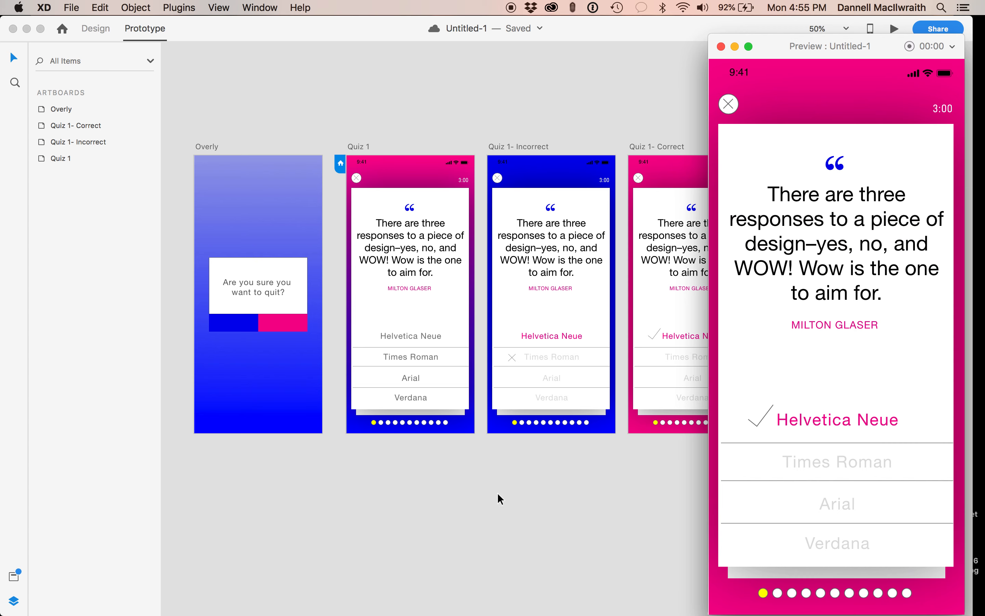
{"action": "left_click", "coordinate": [492, 503]}
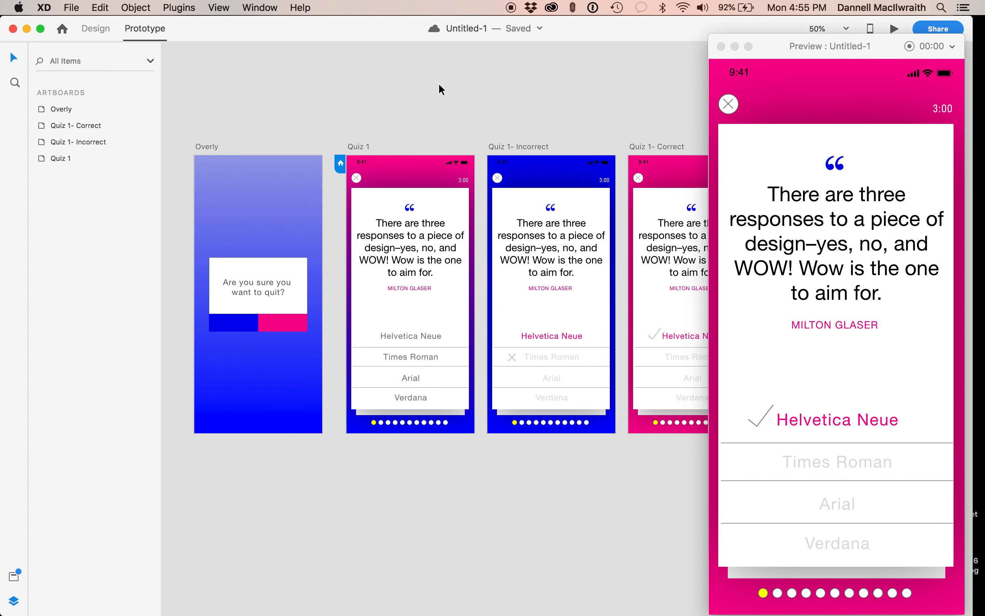
{"action": "left_click", "coordinate": [426, 176]}
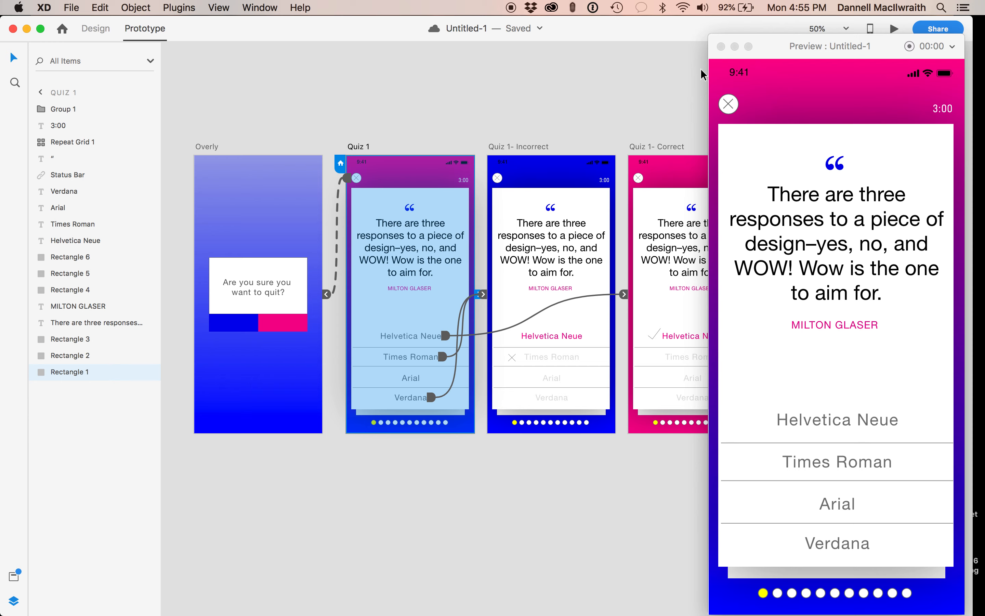
{"action": "left_click", "coordinate": [721, 46]}
- Link the Arial answer on Quiz 1 to Quiz 1- Incorrect with a Slide Right transition, and save the document
{"action": "left_click", "coordinate": [413, 378]}
{"action": "left_click_drag", "start_coordinate": [425, 376], "coordinate": [519, 181]}
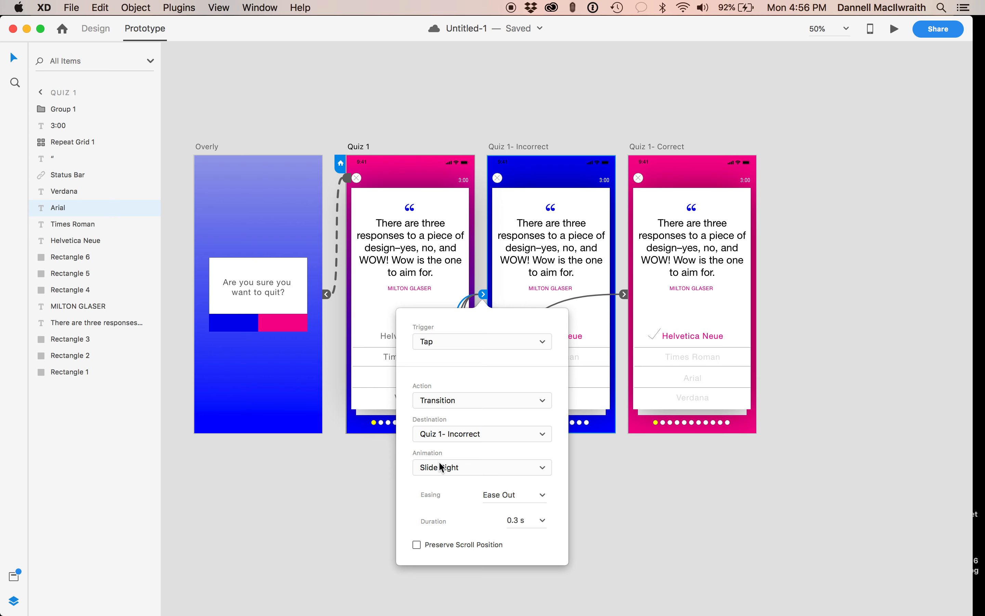
{"action": "key", "text": "Escape"}
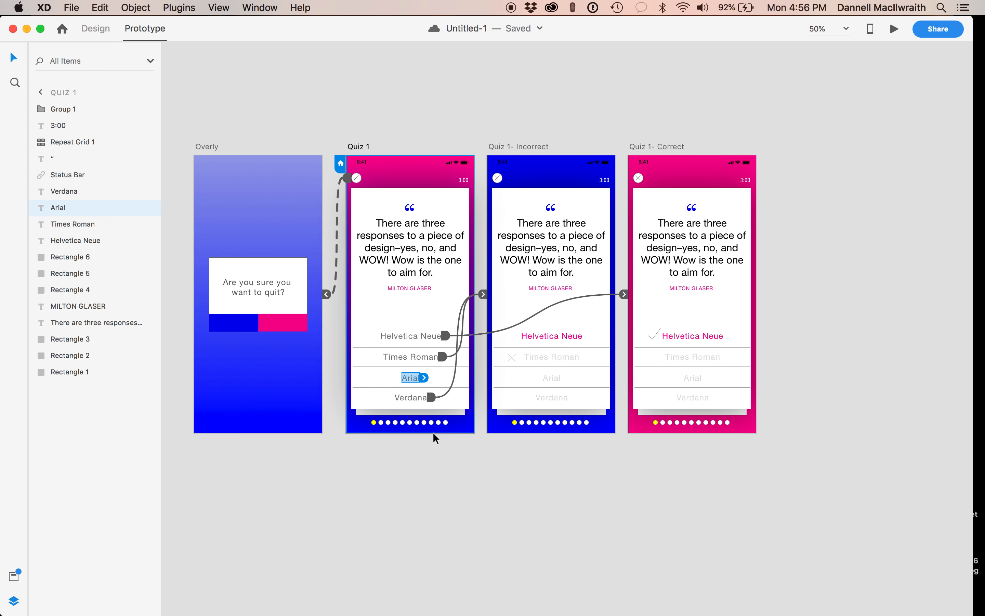
{"action": "left_click_drag", "start_coordinate": [424, 377], "coordinate": [529, 170]}
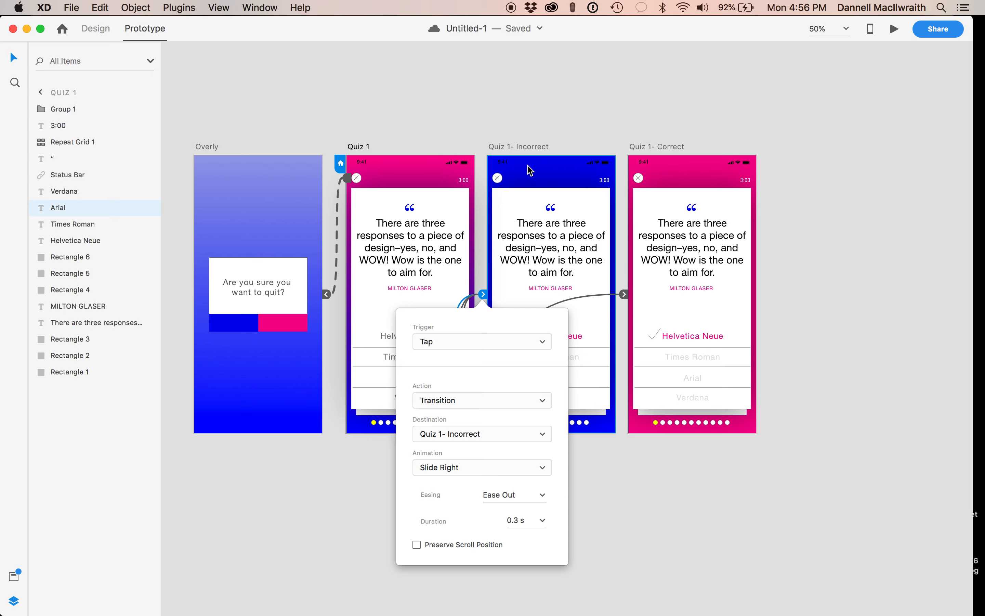
{"action": "left_click", "coordinate": [630, 529]}
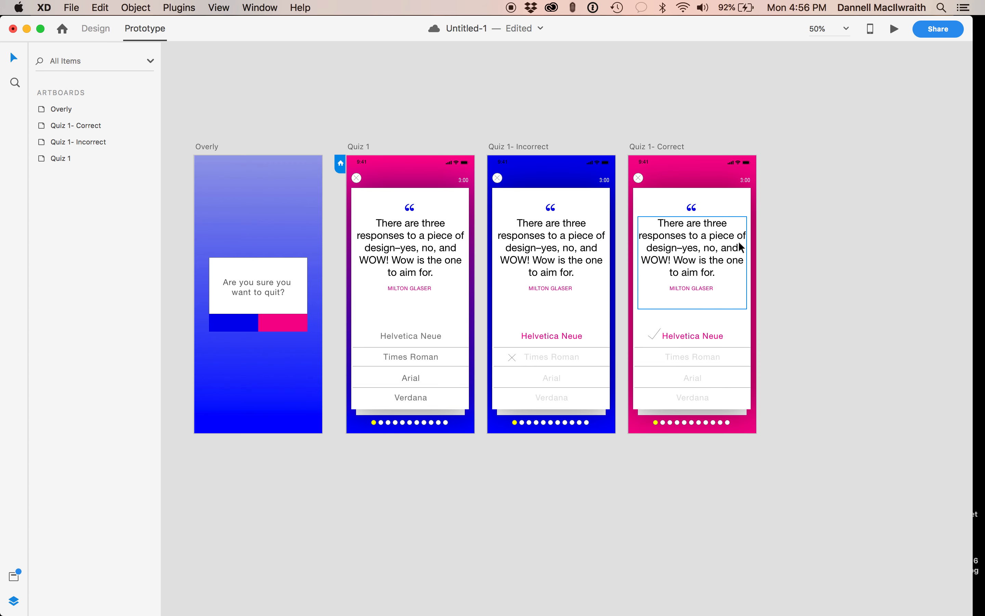
{"action": "key", "text": "super+s"}
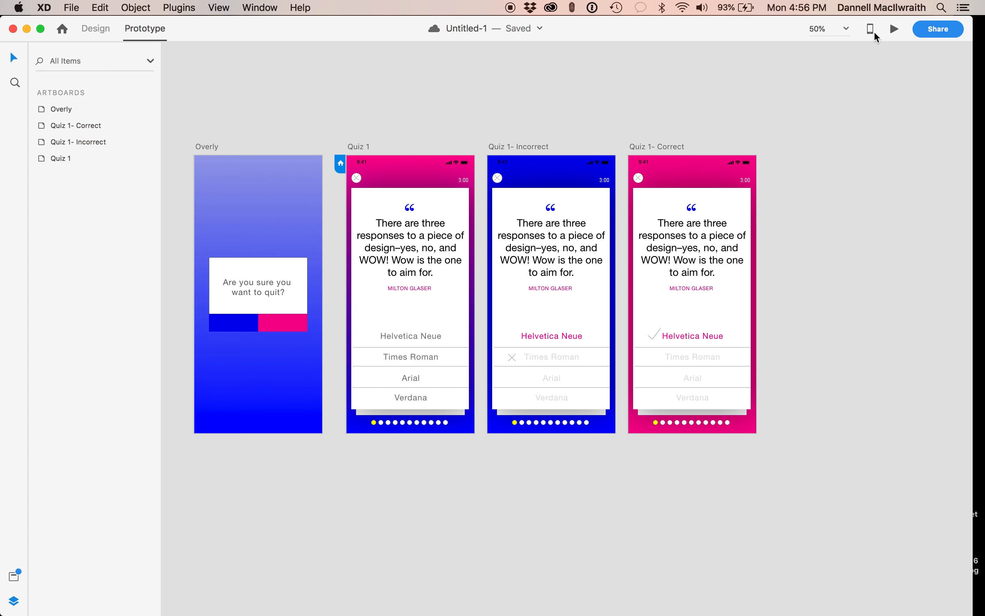
- Look over the Share for Review settings and leave them without creating a link
{"action": "left_click", "coordinate": [938, 33]}
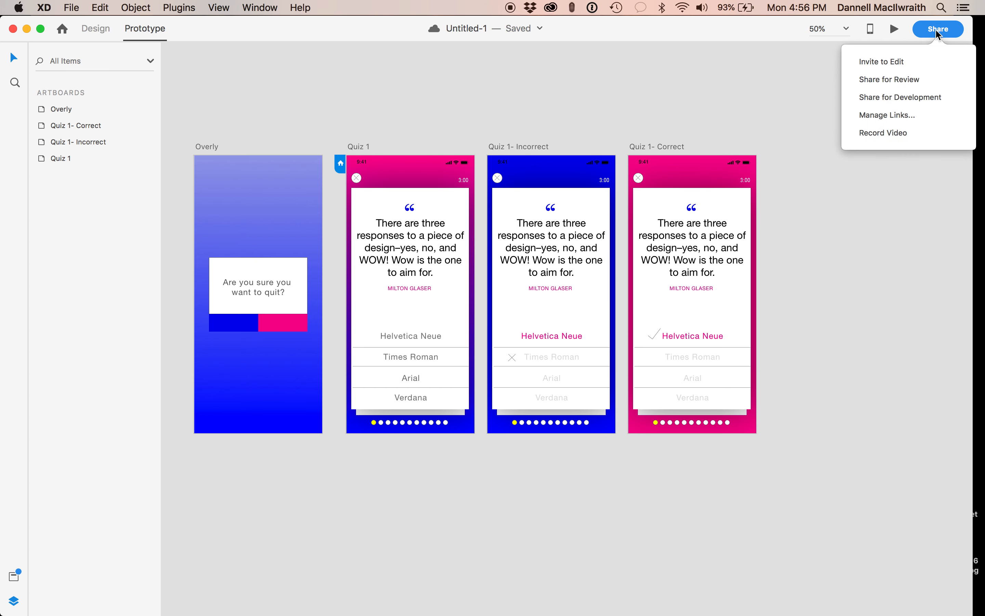
{"action": "left_click", "coordinate": [915, 80]}
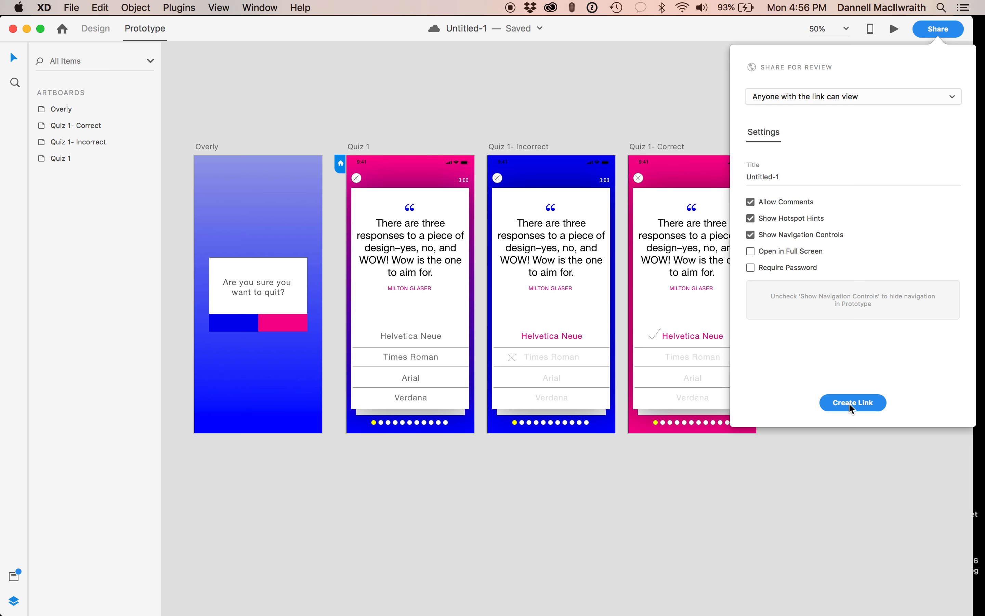
{"action": "left_click", "coordinate": [870, 461]}
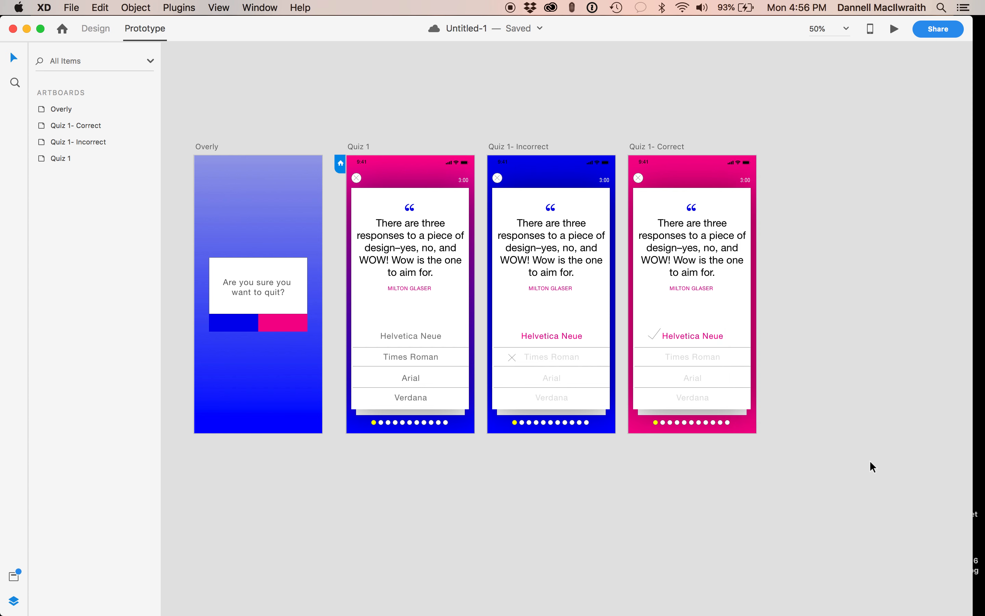
{"action": "scroll", "coordinate": [870, 461], "scroll_direction": "left", "scroll_amount": 3}
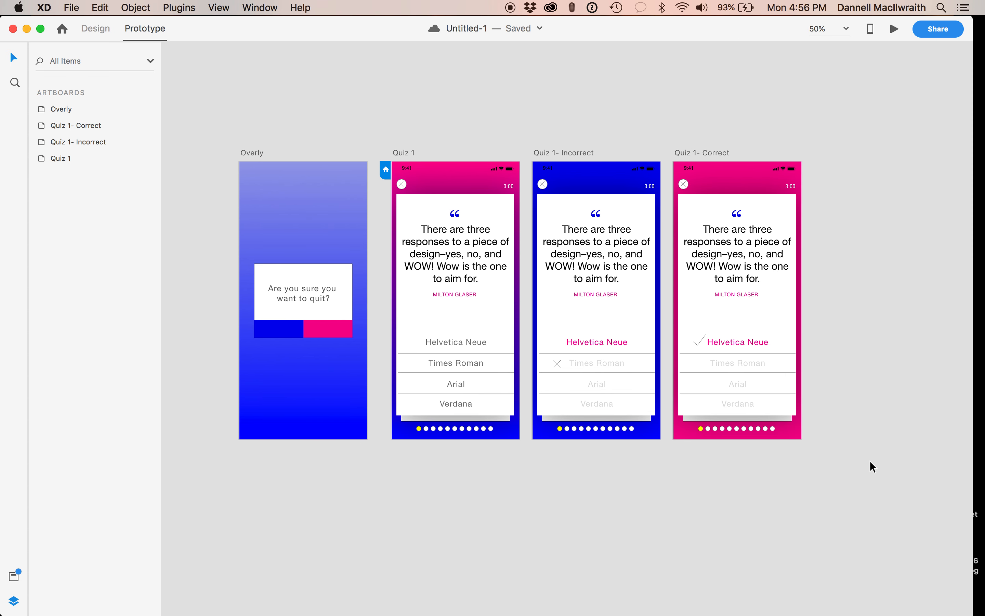